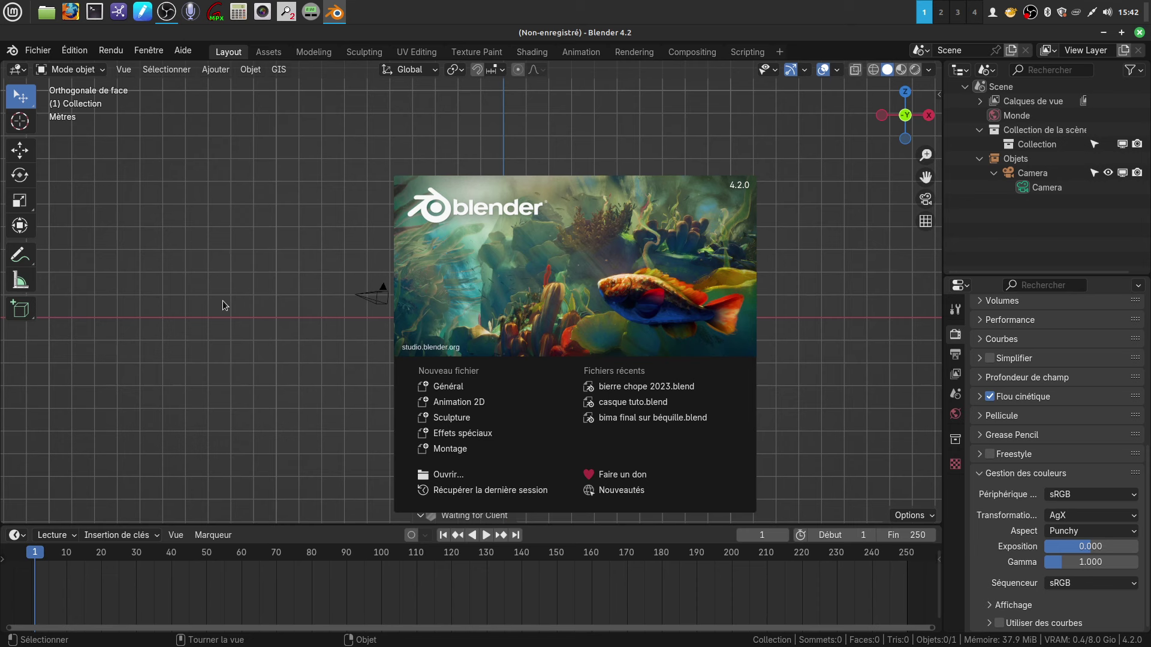
- Dismiss the splash screen and open the preferences at the "Obtenir des extensions" section
left_click(268, 244)
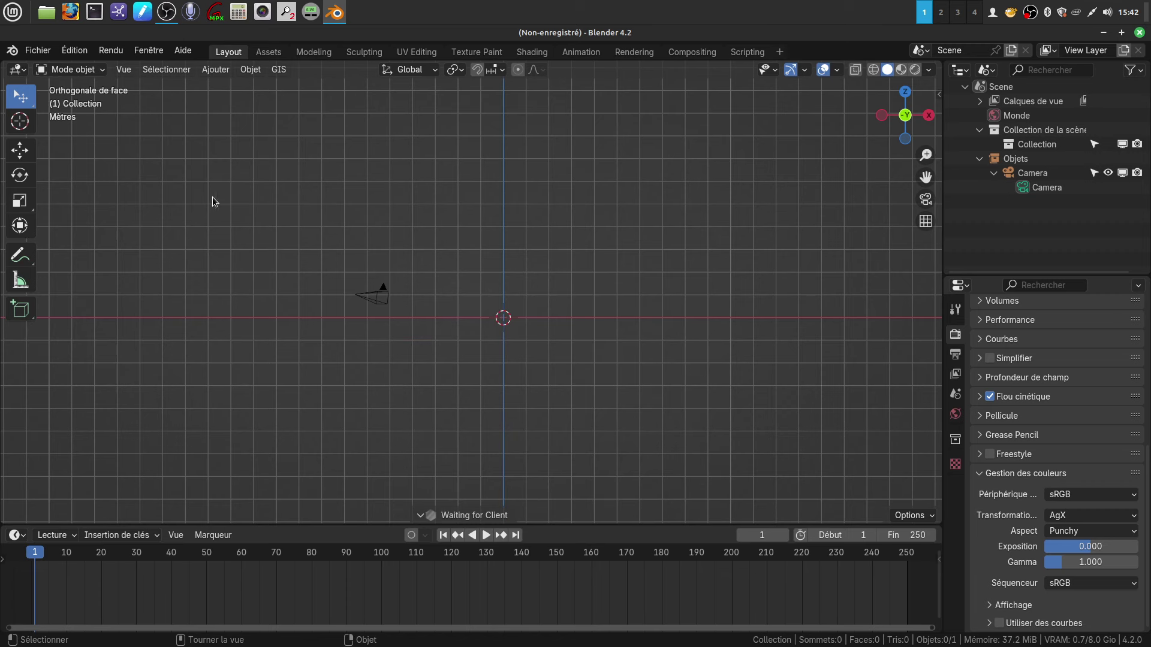
left_click(74, 52)
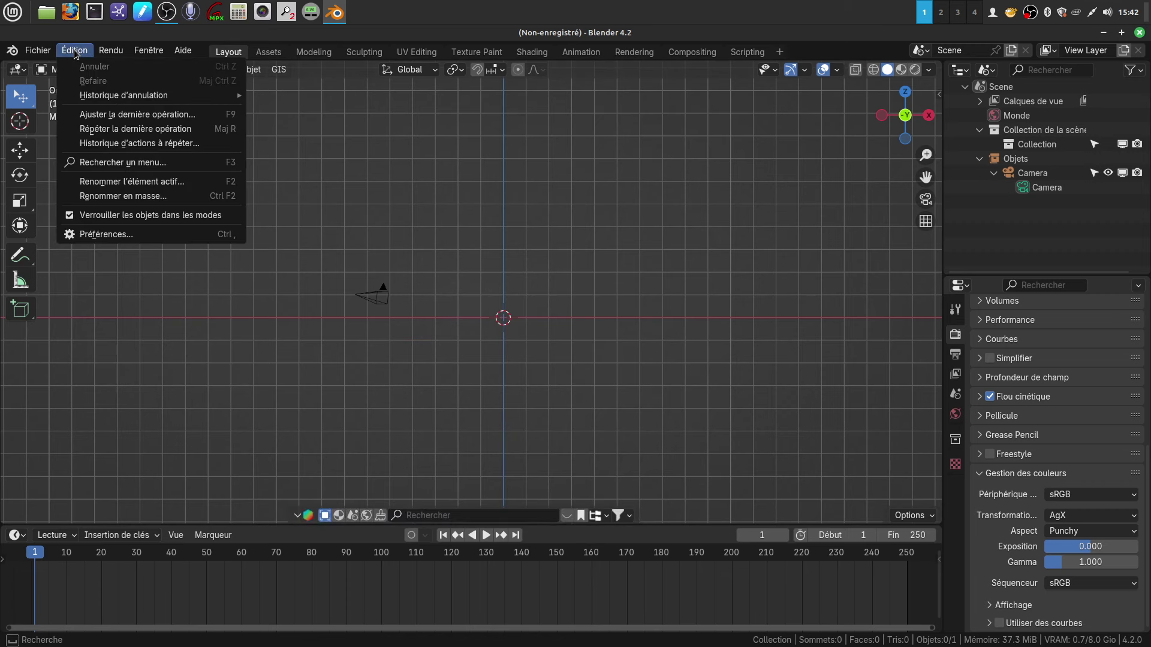
left_click(117, 235)
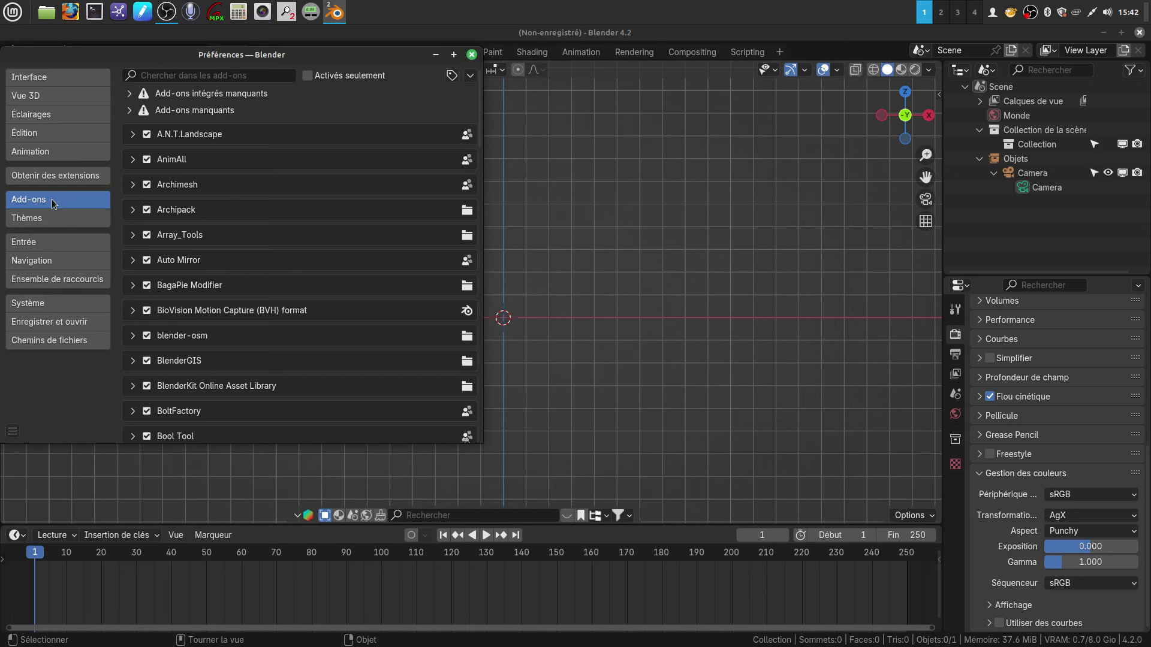
left_click(69, 174)
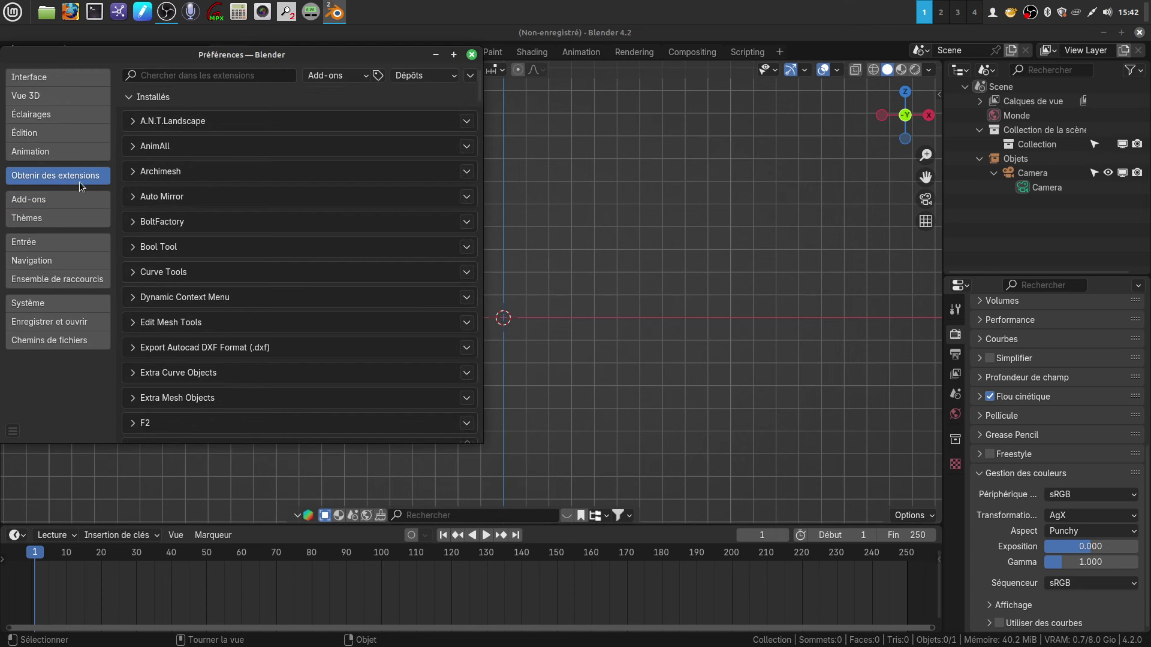
- Check the network access setting in the Système preferences, and examine the installed and available extensions under "Obtenir des extensions"
left_click(54, 300)
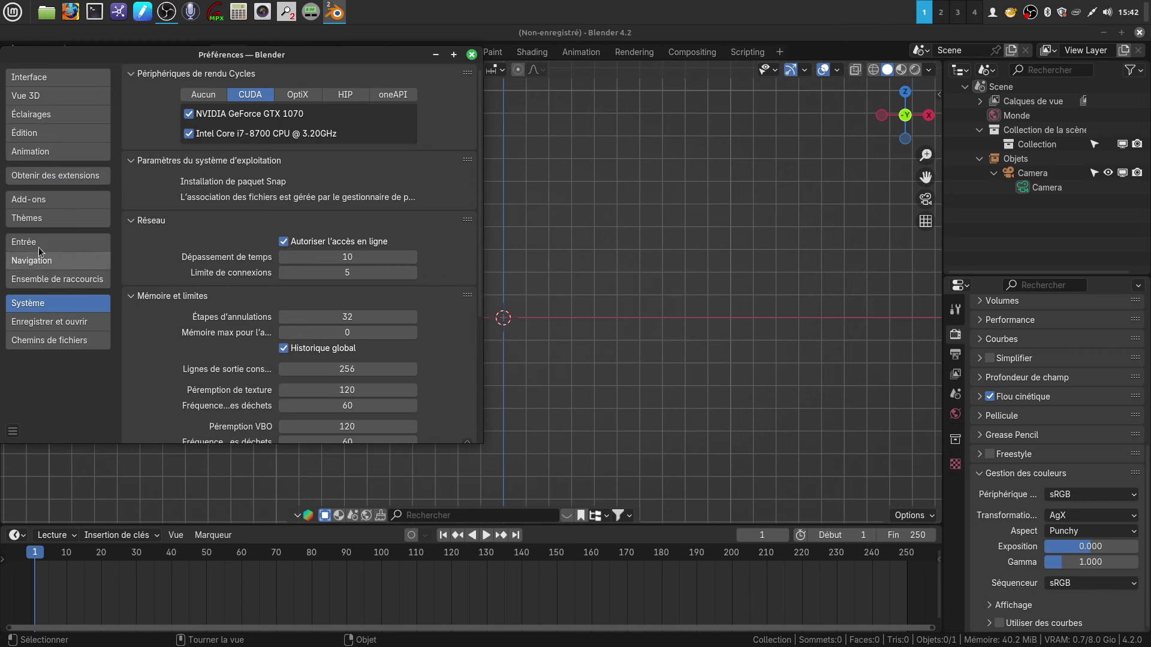
left_click(64, 175)
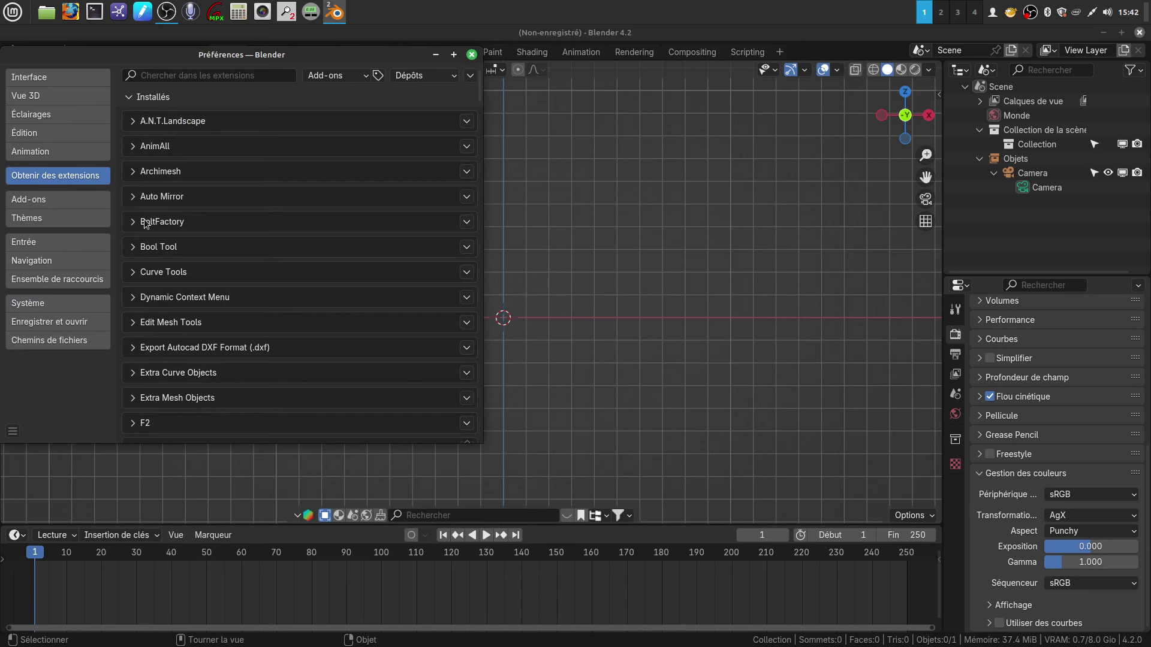
scroll(171, 368, "down", 4)
scroll(175, 383, "down", 14)
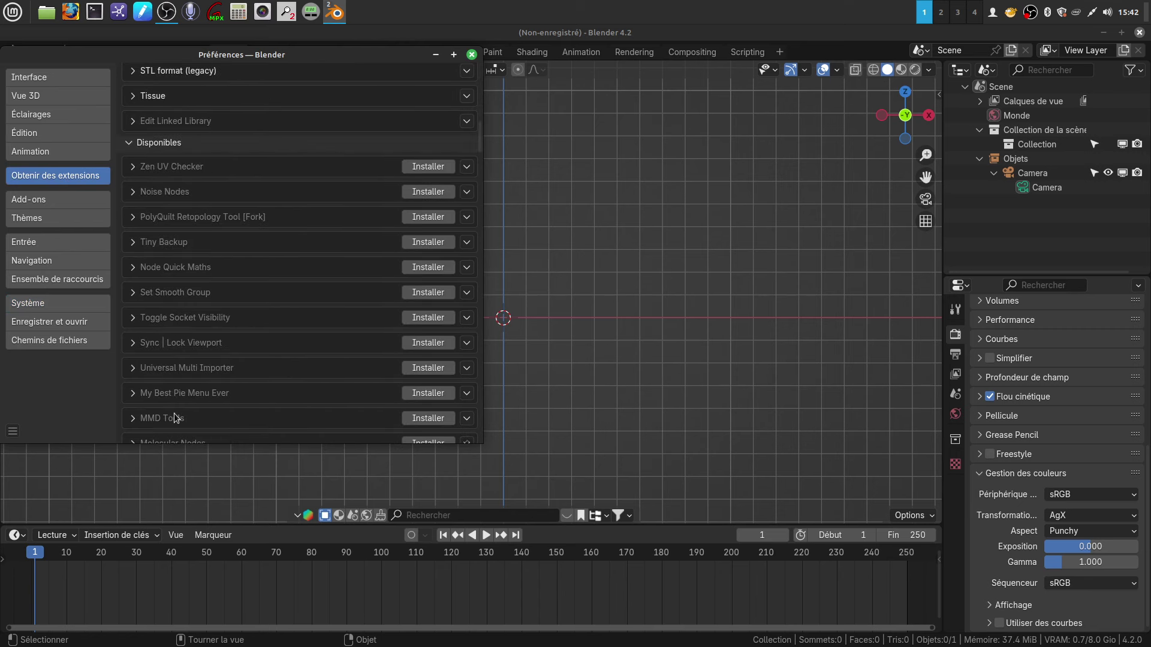
scroll(199, 367, "down", 5)
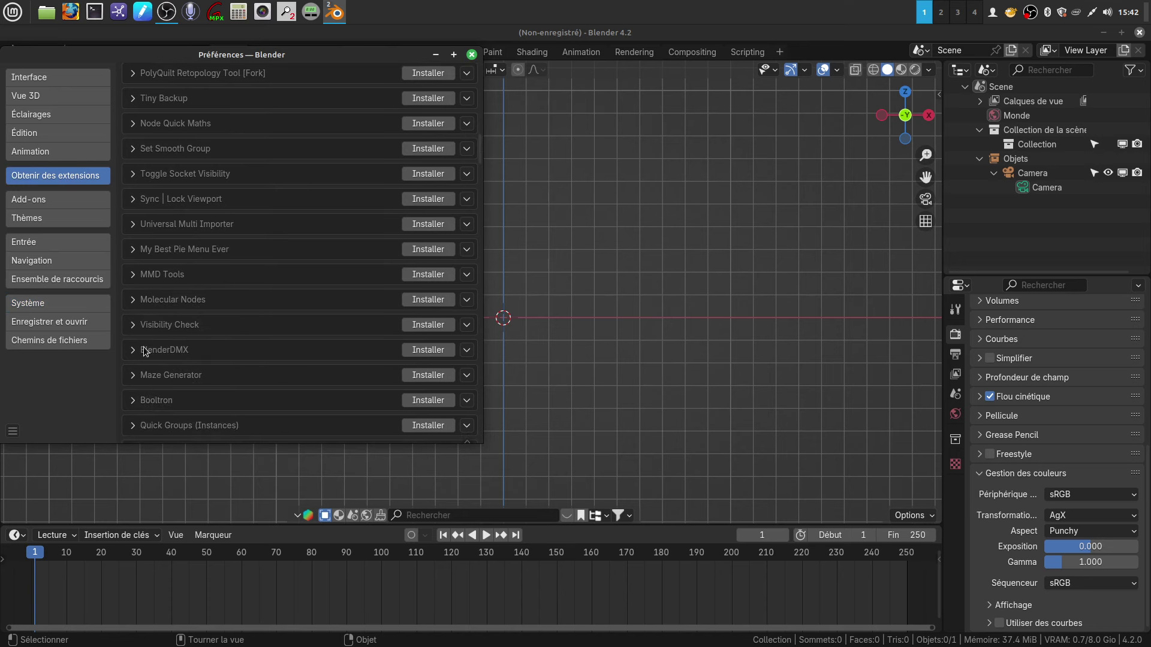
scroll(161, 355, "down", 2)
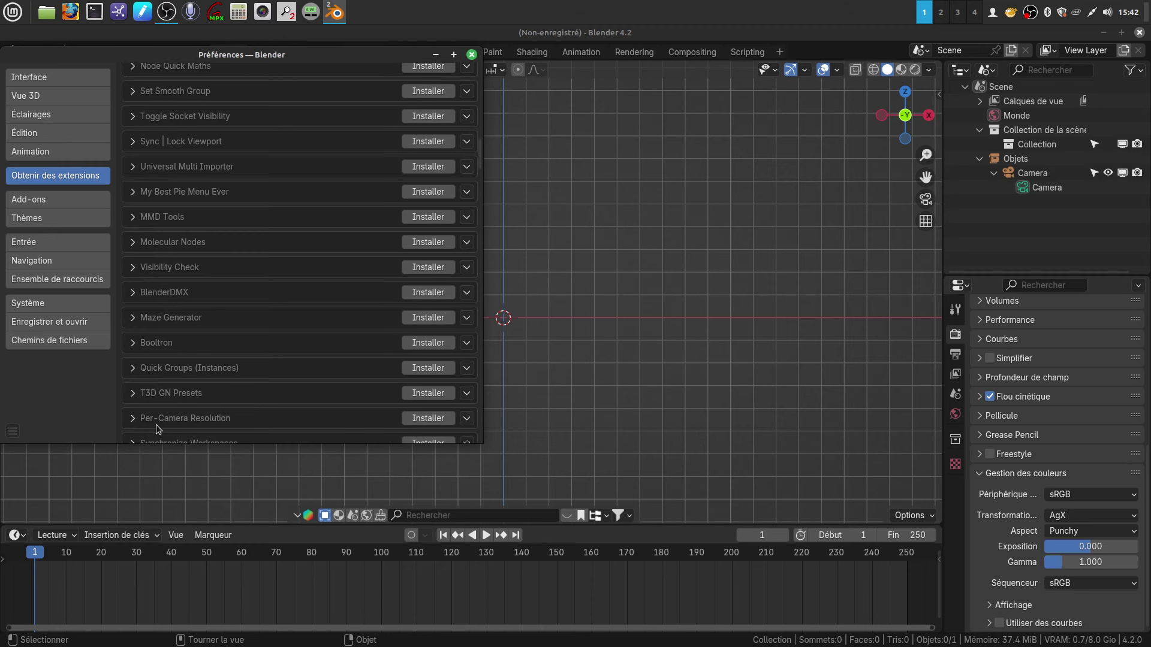
scroll(156, 424, "down", 2)
scroll(176, 350, "down", 5)
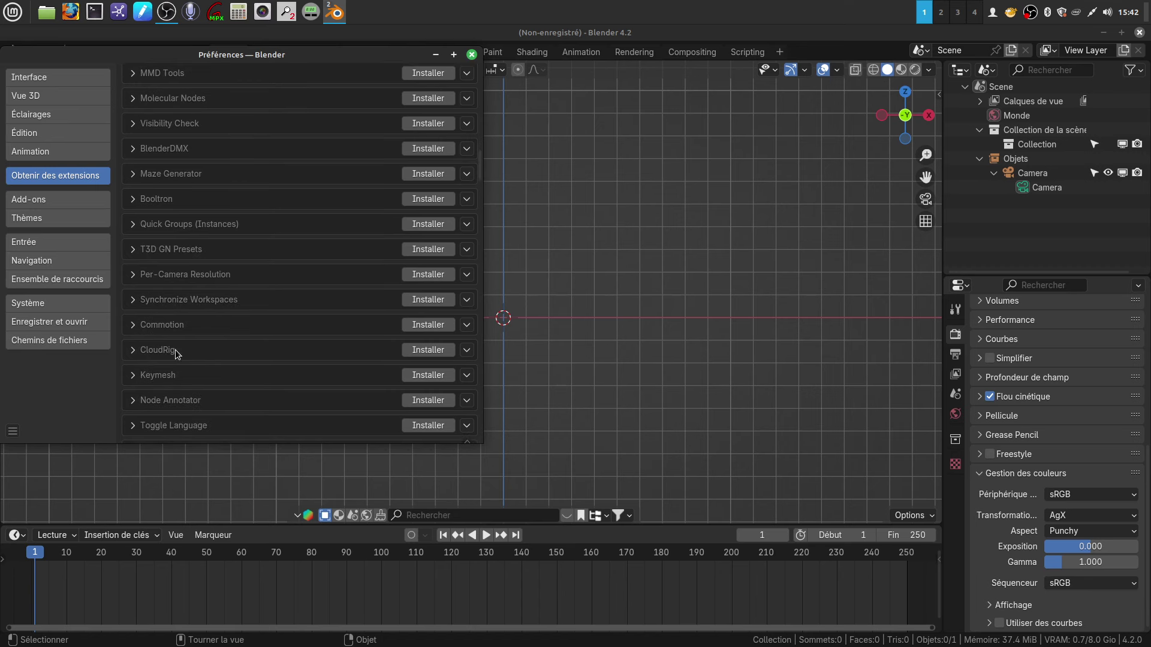
scroll(212, 369, "down", 6)
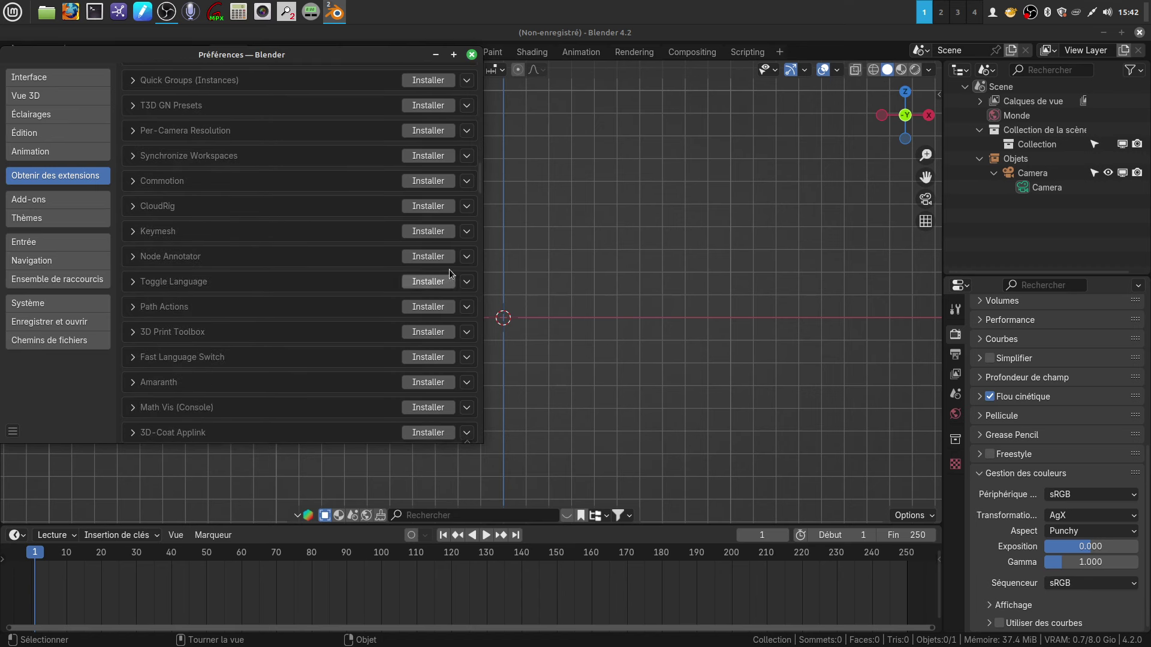
scroll(210, 384, "down", 2)
scroll(238, 376, "down", 4)
scroll(222, 369, "up", 6)
scroll(221, 369, "up", 15)
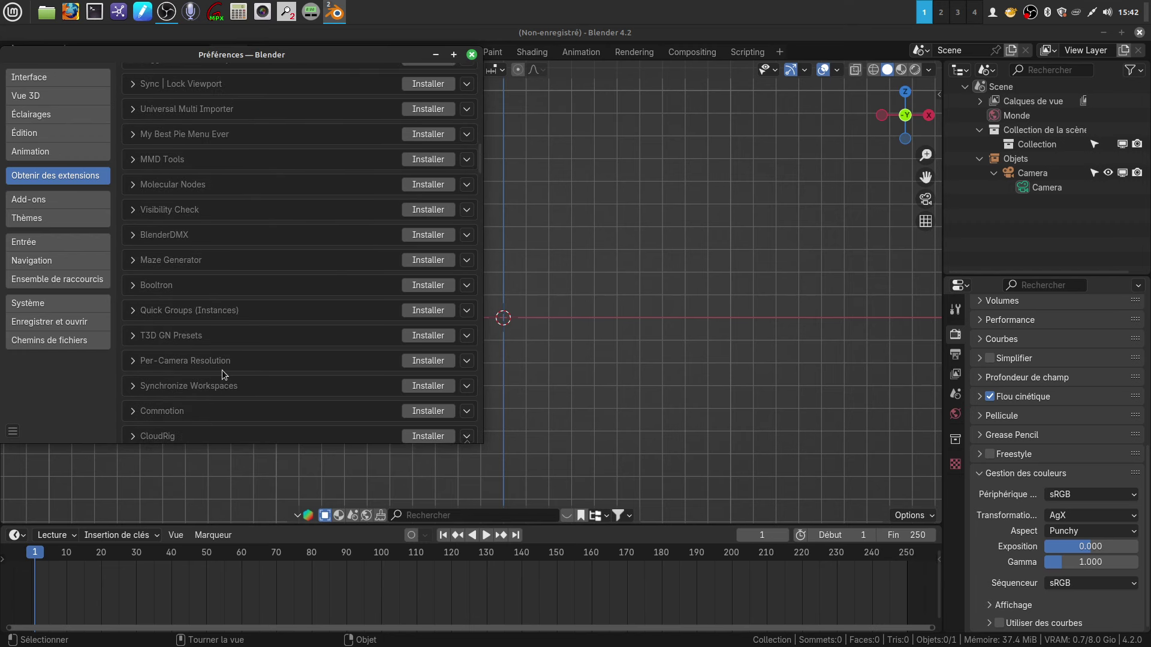
scroll(217, 367, "up", 6)
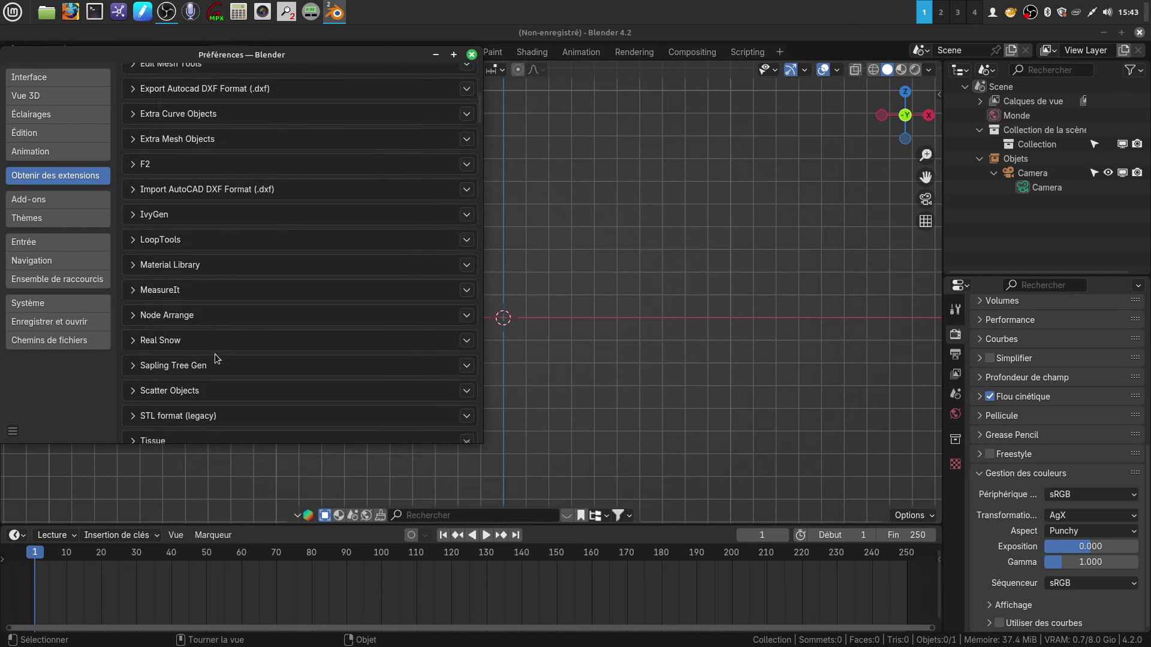
scroll(221, 291, "up", 4)
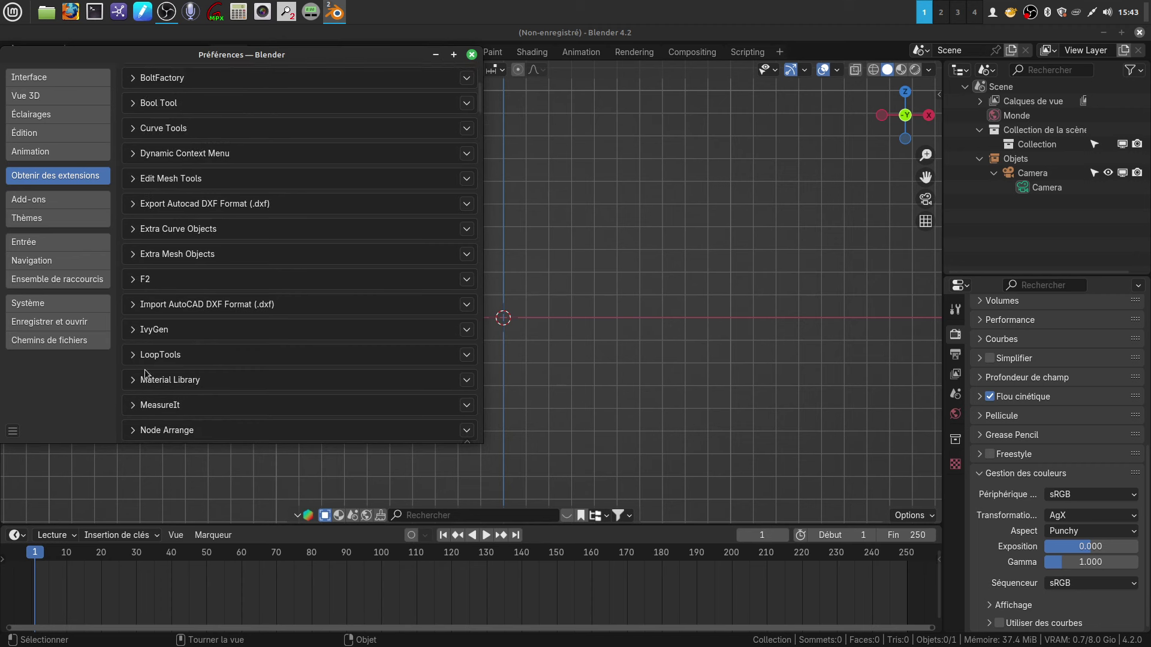
scroll(211, 353, "up", 5)
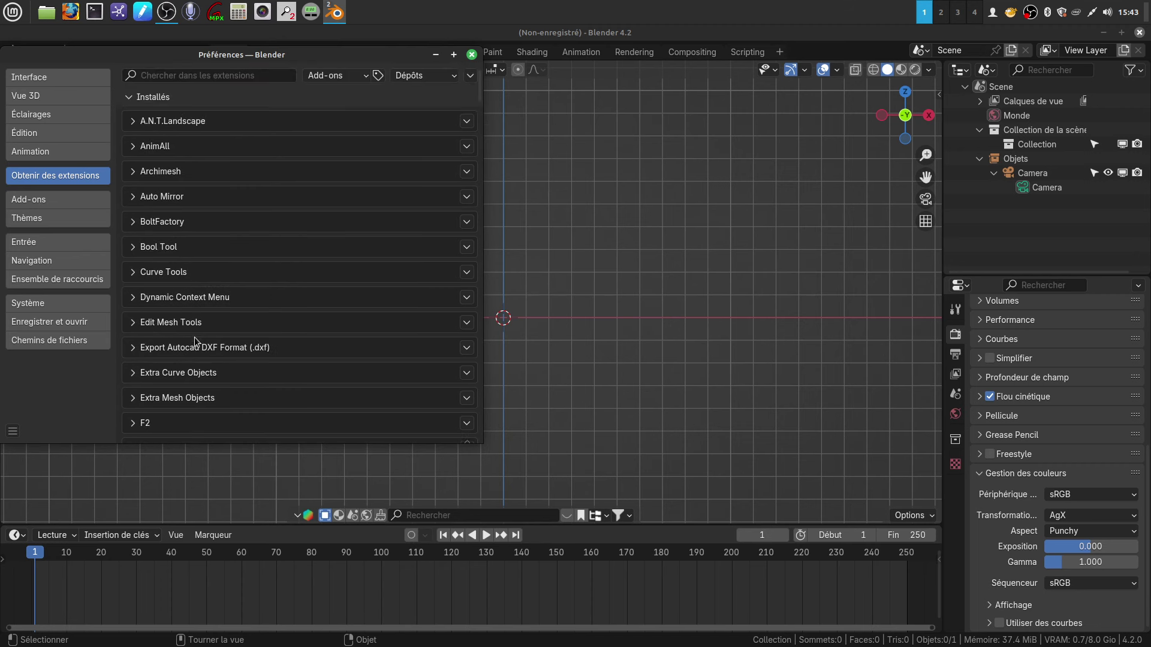
- Examine the list of add-ons in the Add-ons preferences, including the entries under "Add-ons manquants"
left_click(69, 199)
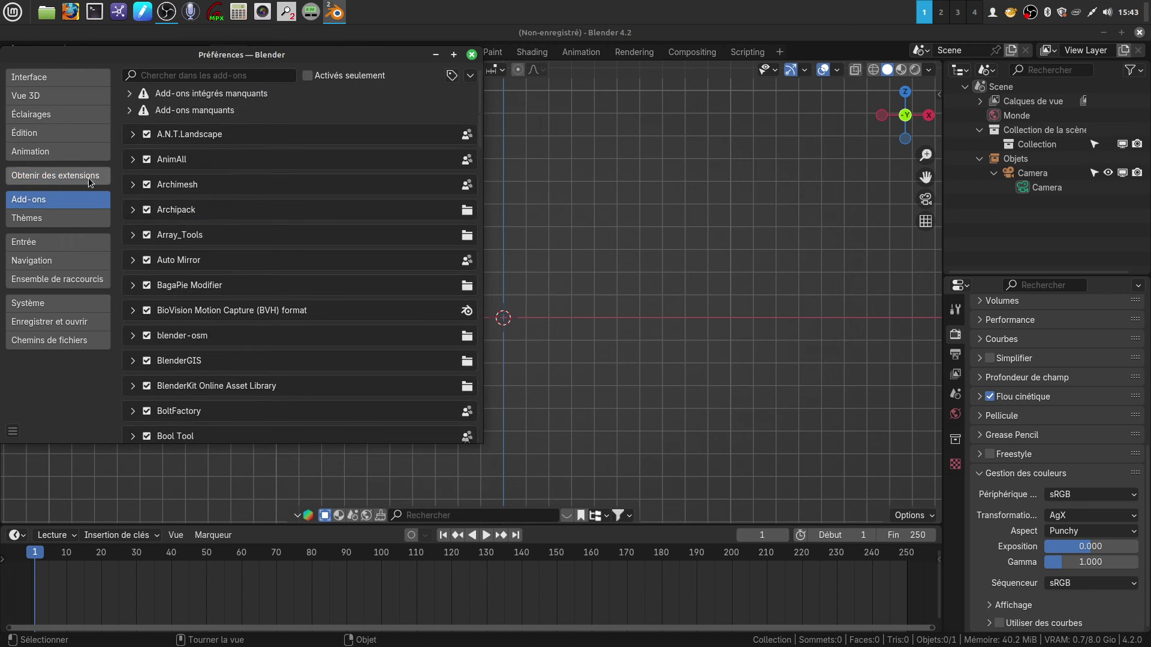
scroll(234, 320, "down", 8)
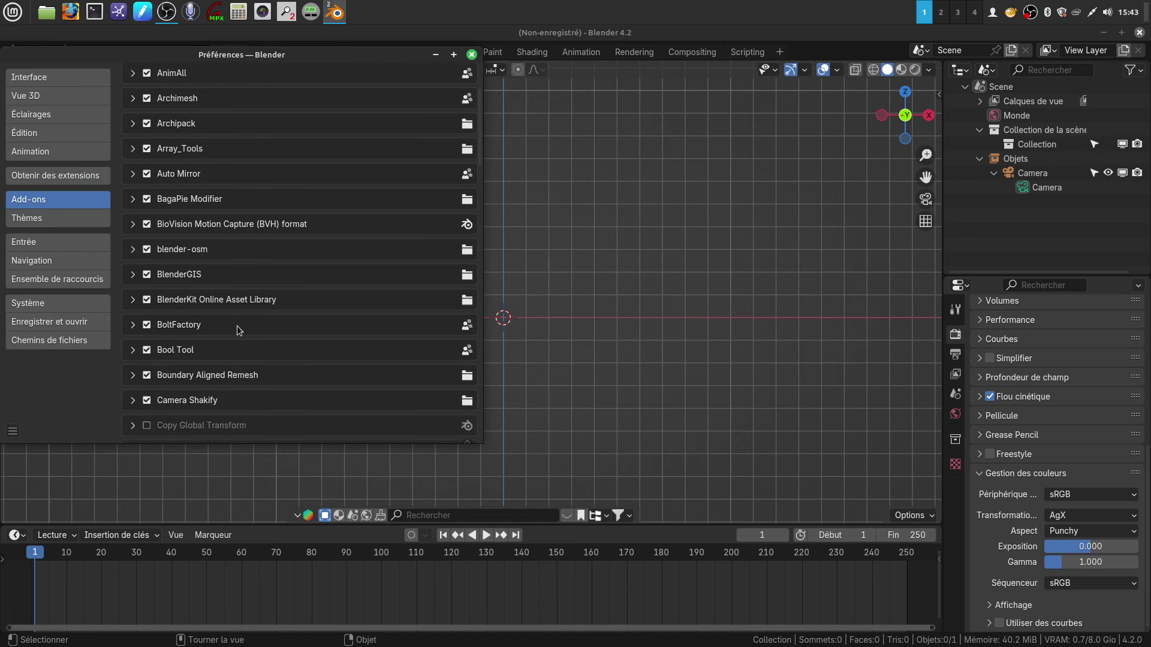
scroll(237, 329, "up", 5)
scroll(234, 337, "up", 3)
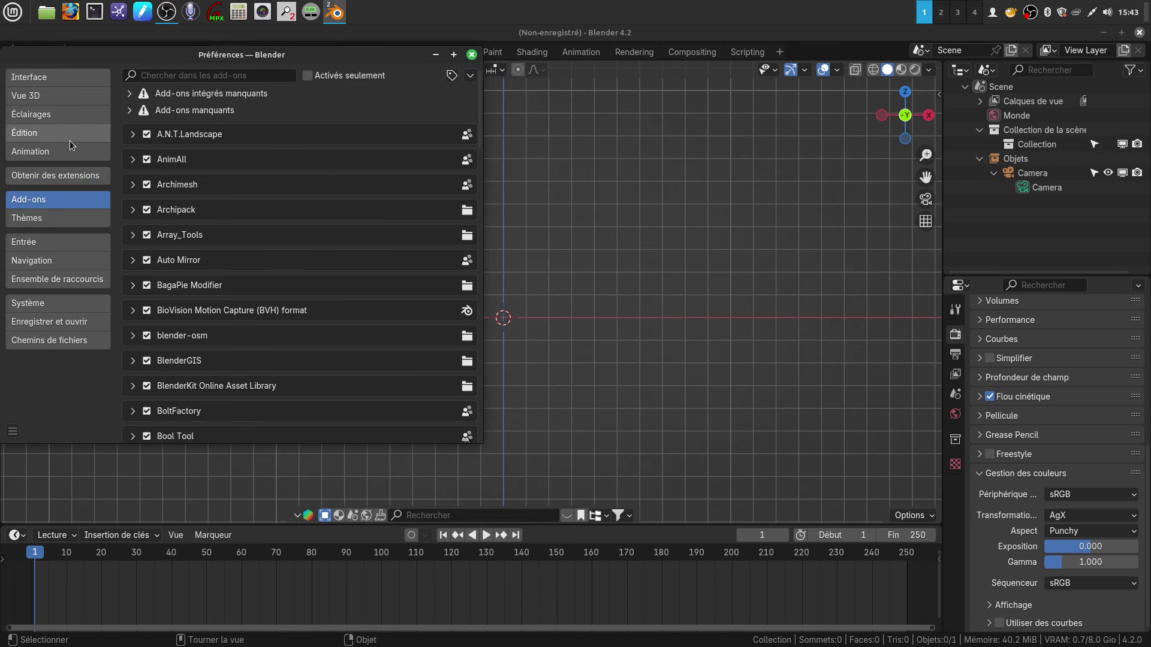
left_click(176, 112)
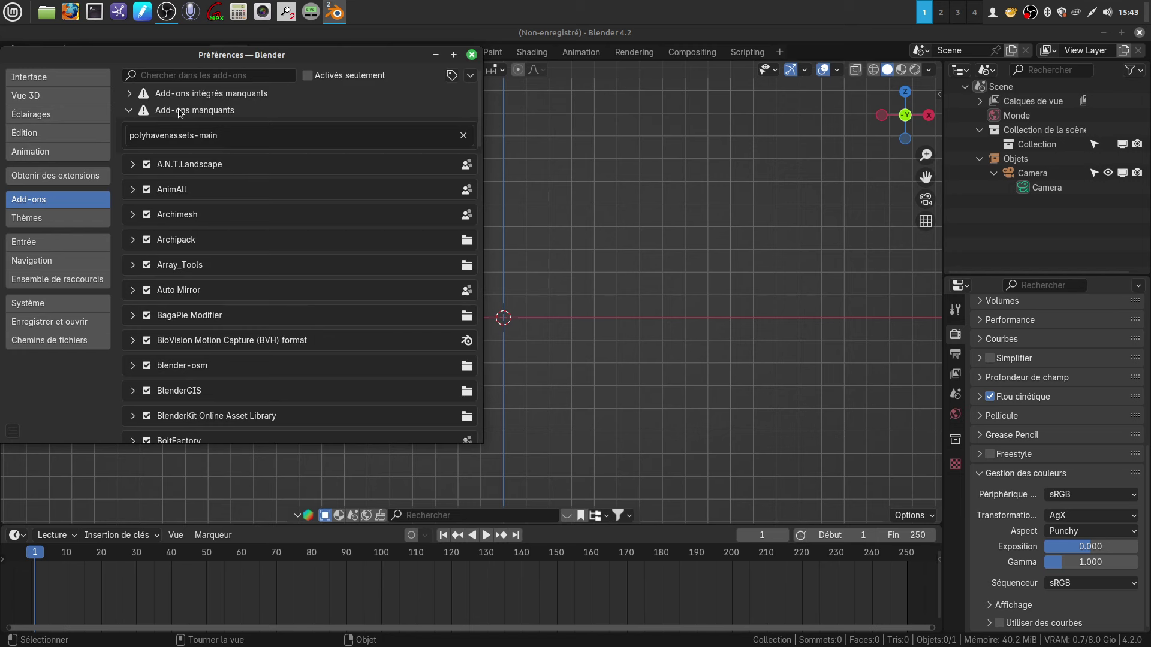
scroll(239, 342, "down", 10)
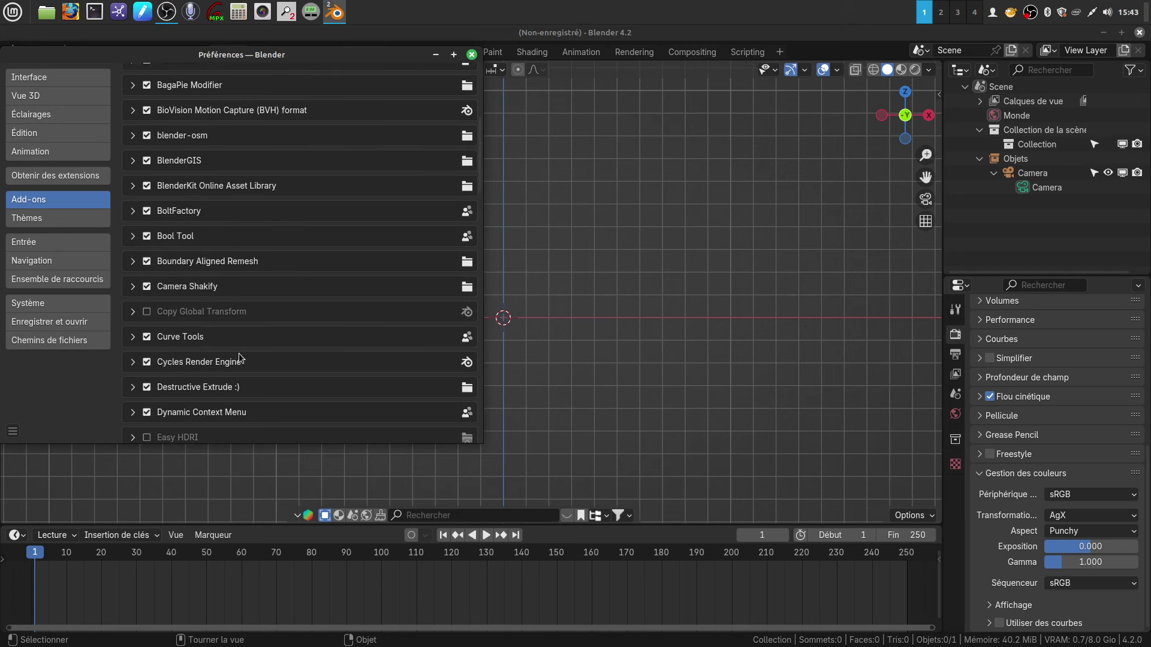
scroll(216, 372, "down", 15)
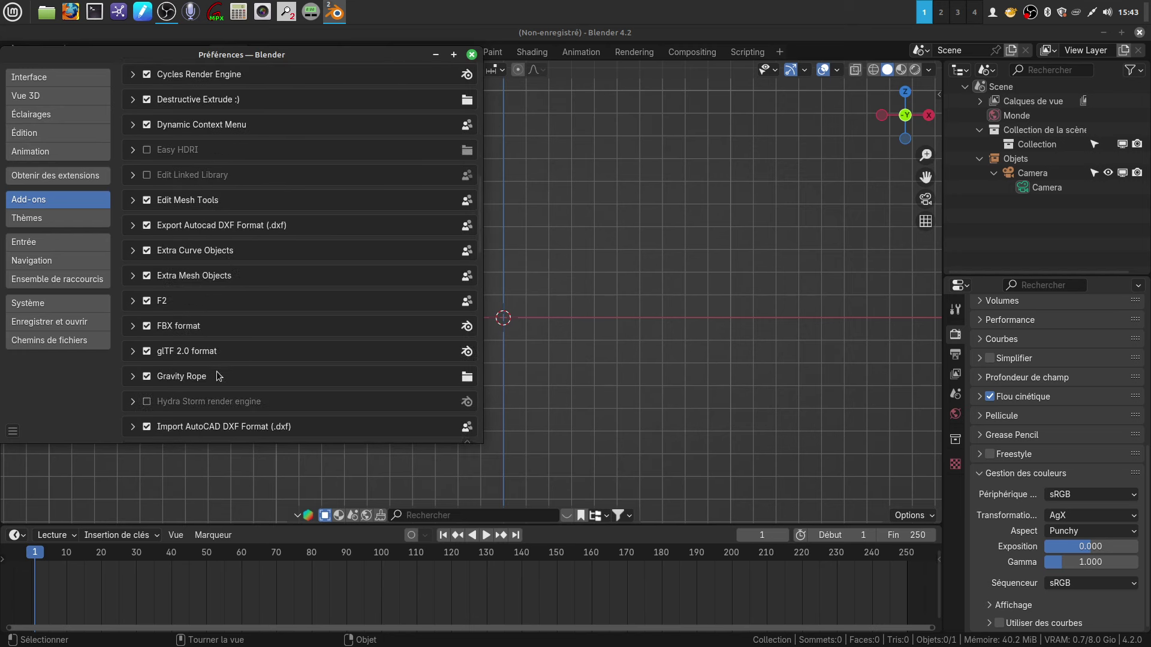
scroll(159, 385, "down", 4)
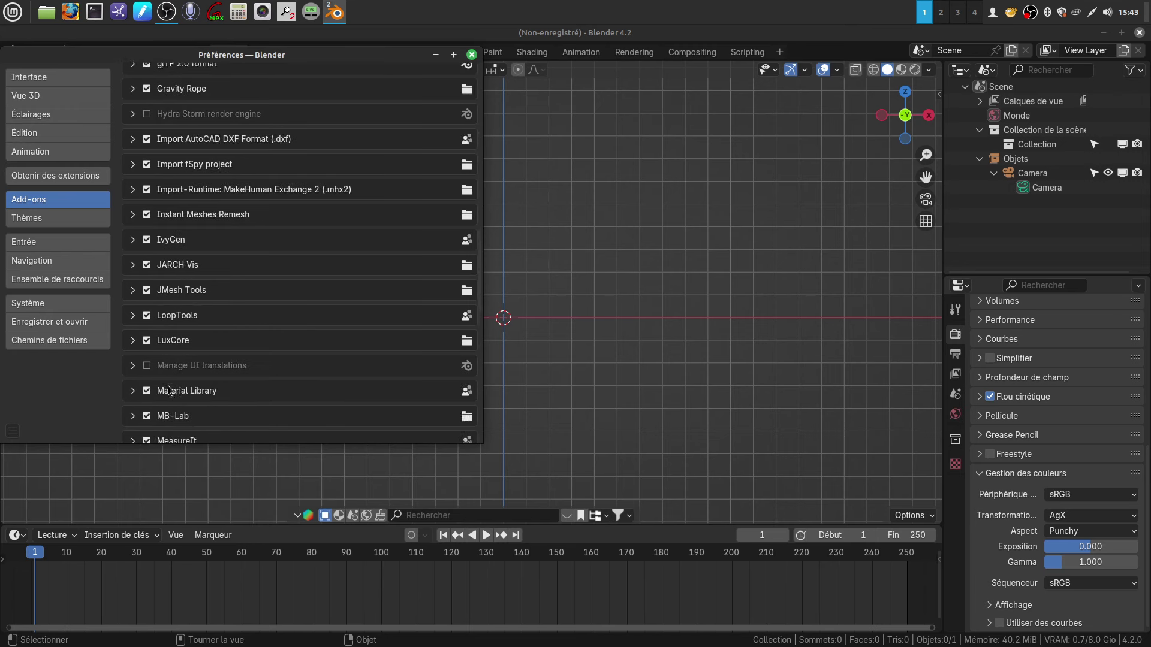
scroll(202, 385, "down", 10)
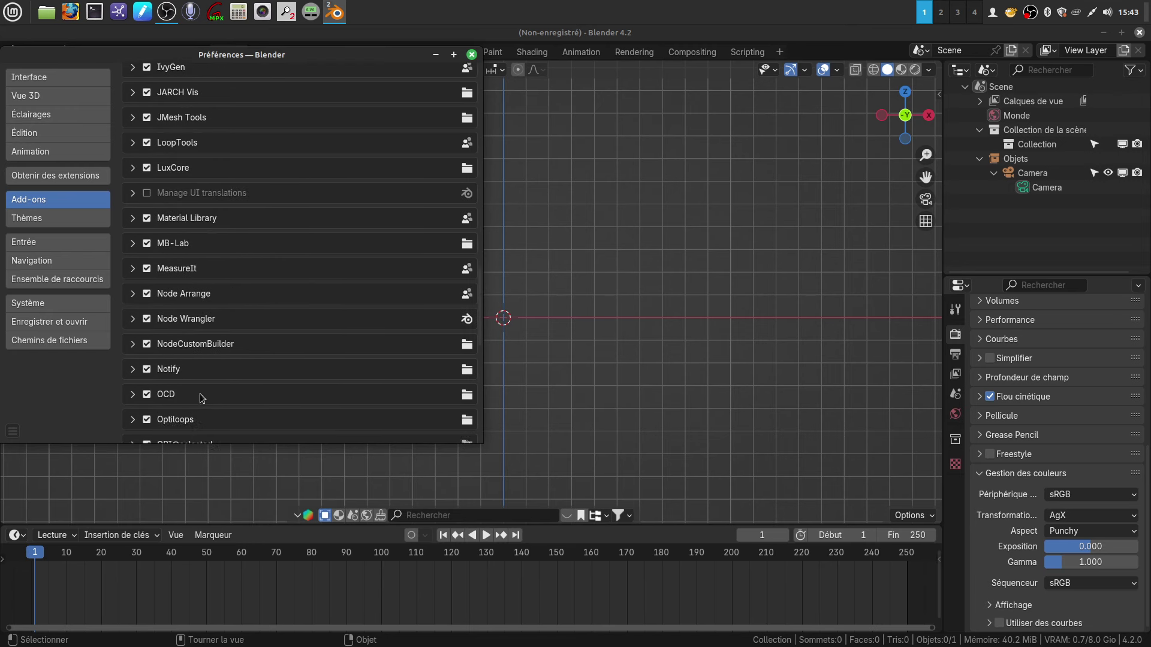
scroll(196, 391, "down", 7)
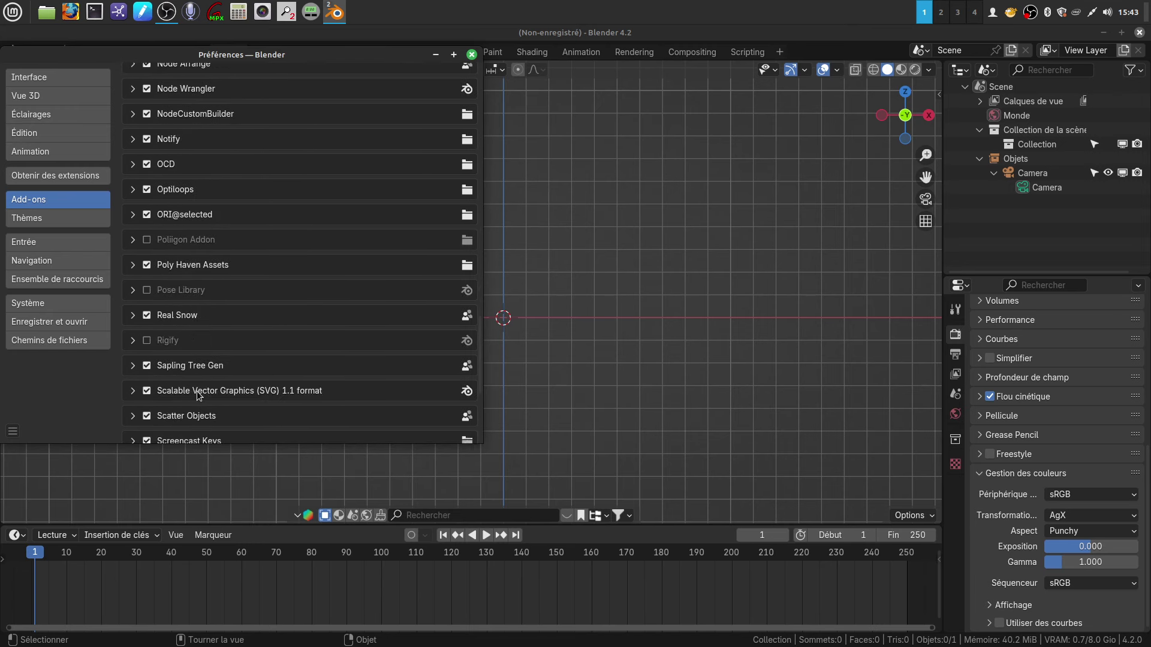
scroll(197, 387, "down", 5)
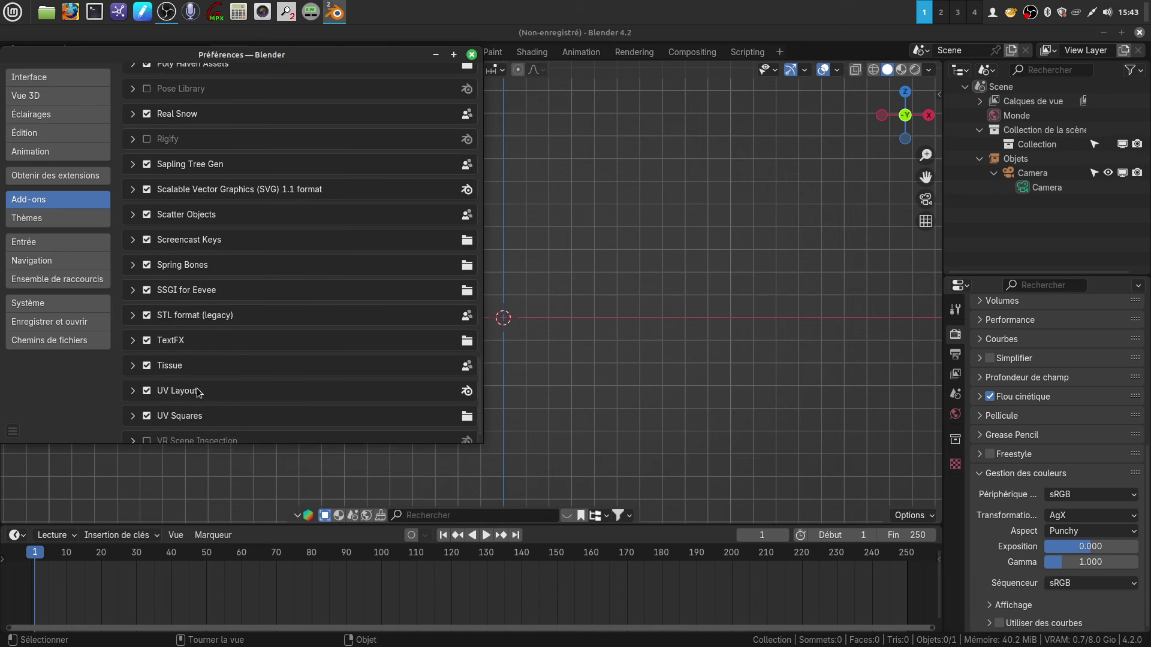
scroll(195, 388, "up", 6)
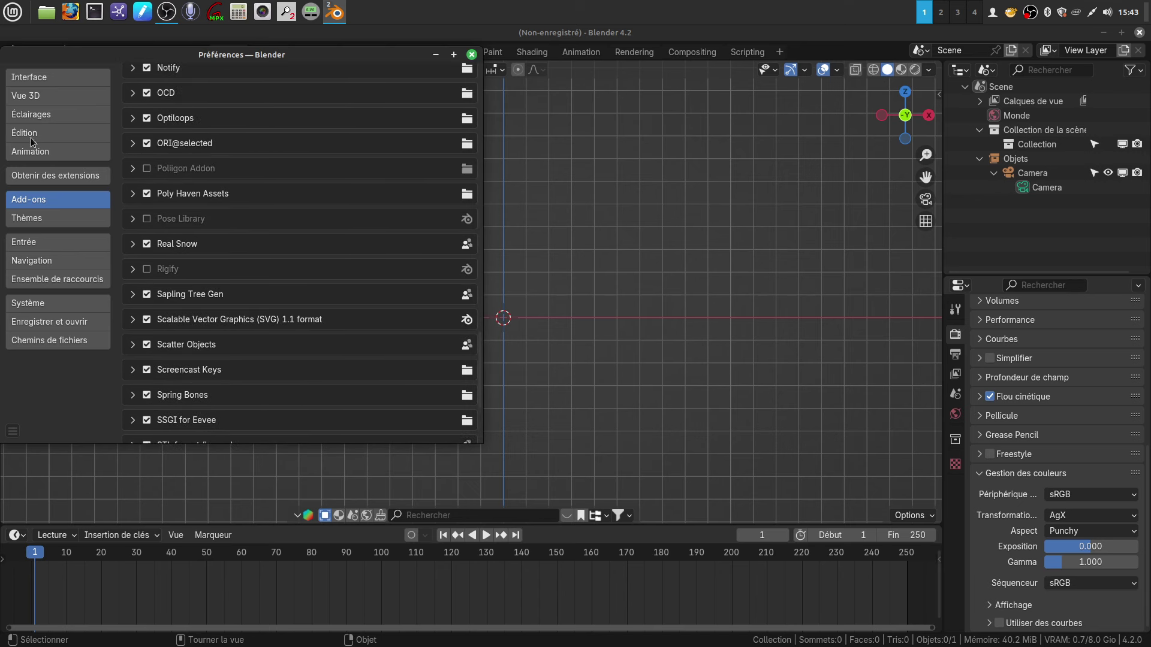
scroll(233, 298, "up", 20)
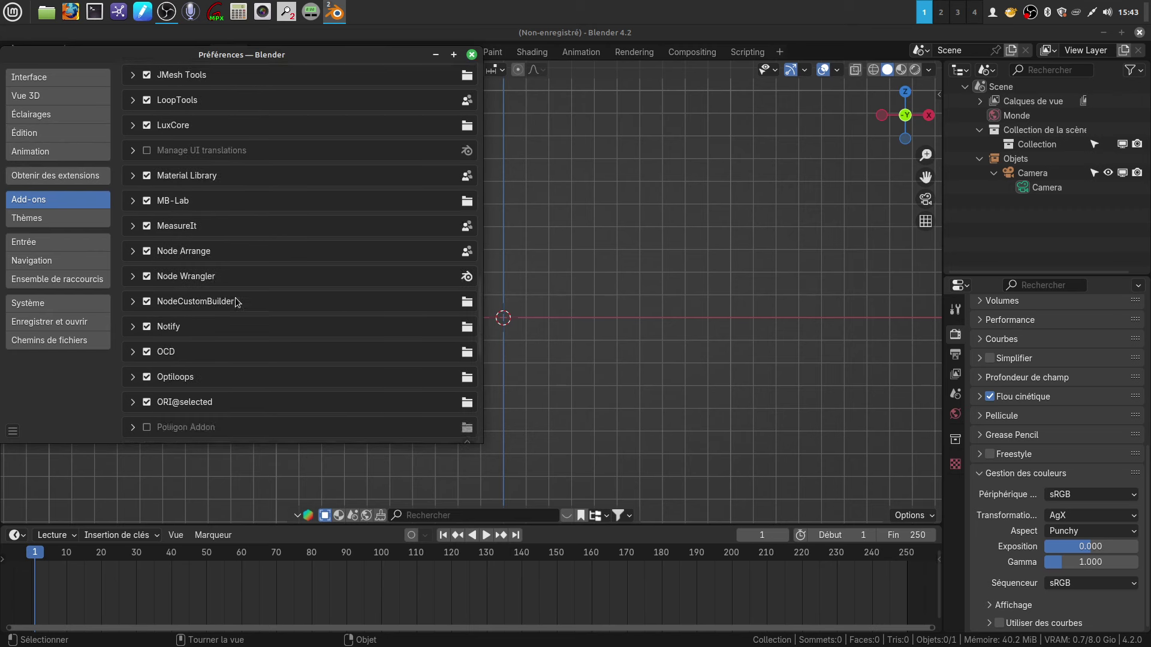
scroll(230, 300, "up", 15)
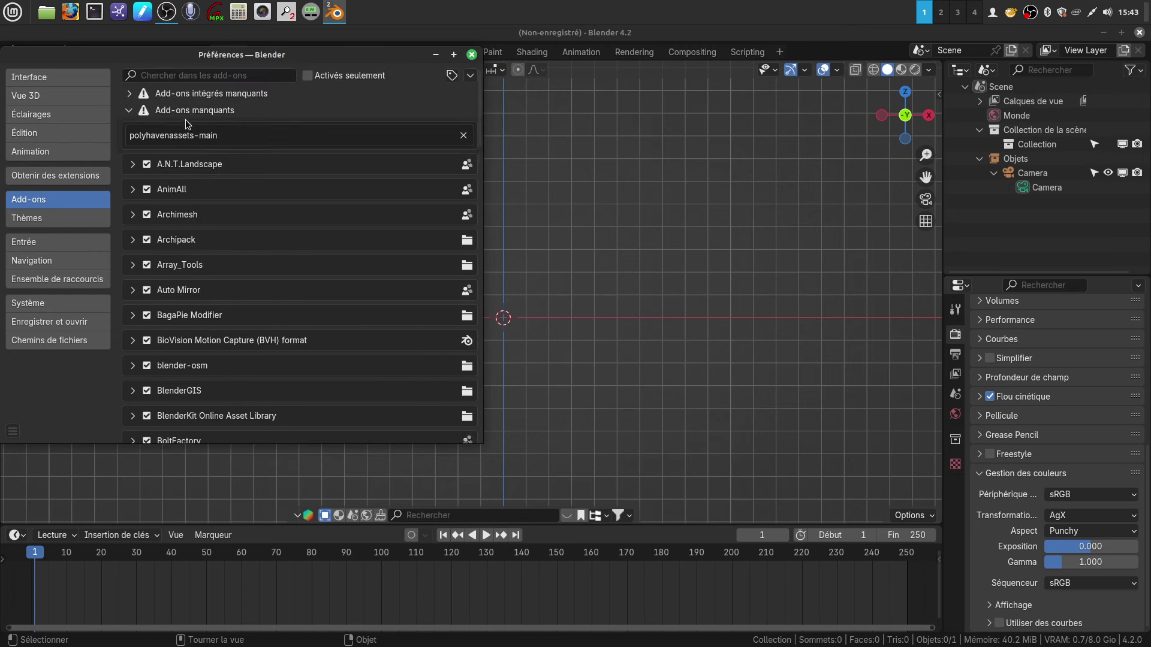
left_click(191, 110)
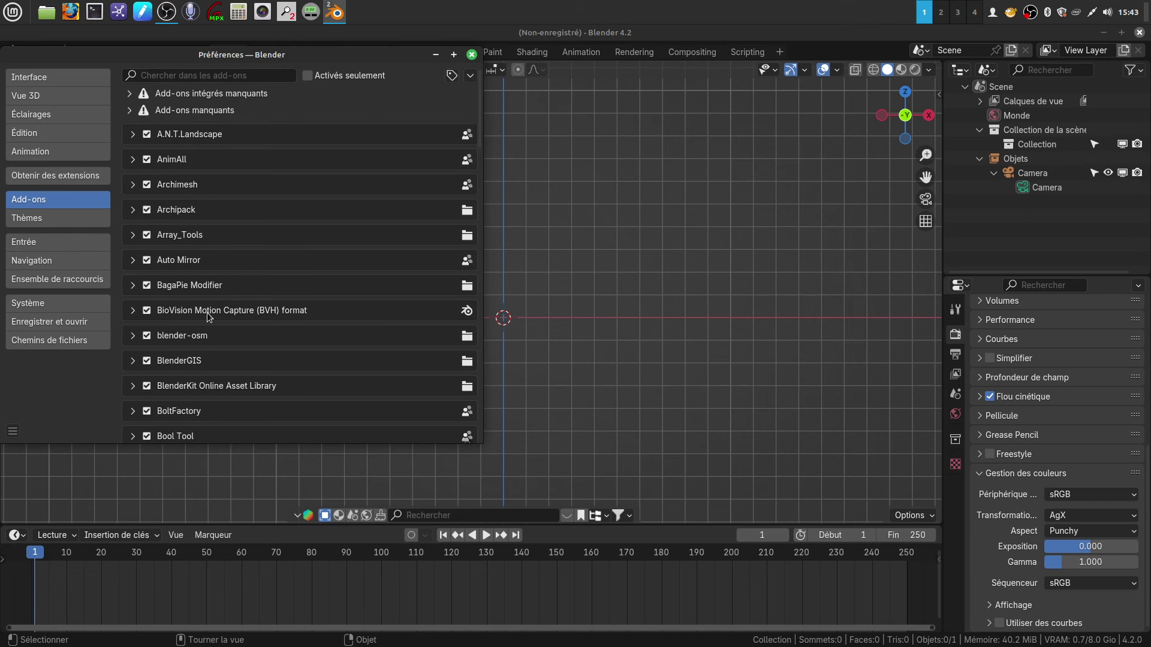
- Review the installable entries under "Add-ons intégrés manquants" and compare them with the add-ons list below, closing the group when done
left_click(223, 93)
scroll(178, 415, "down", 8)
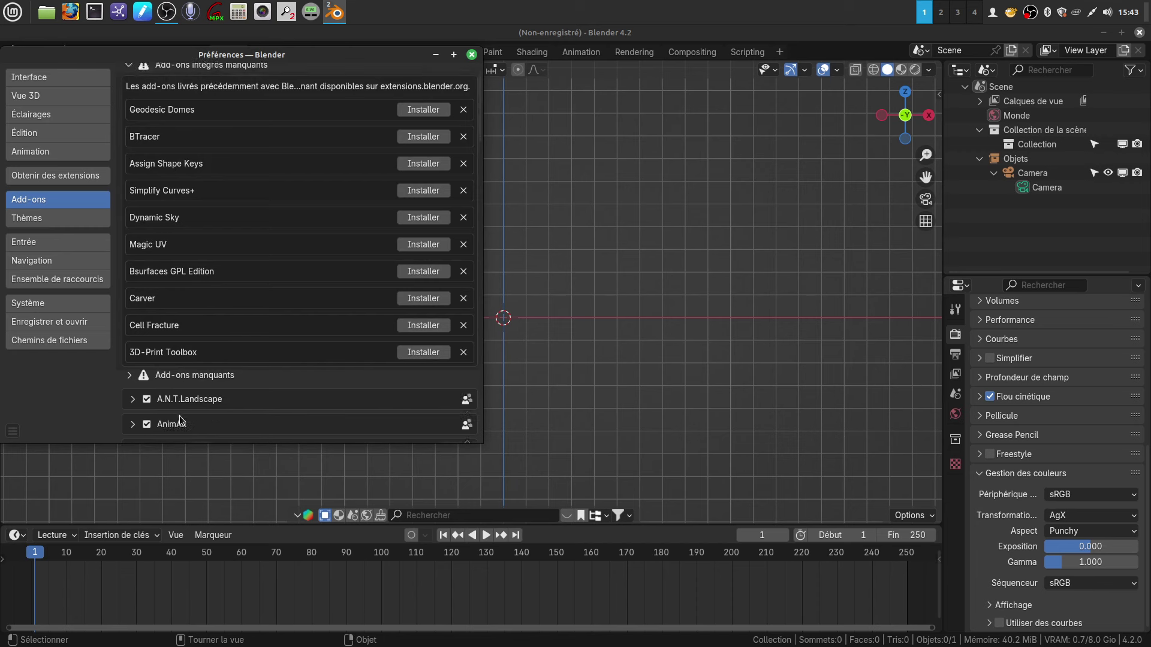
scroll(182, 409, "down", 13)
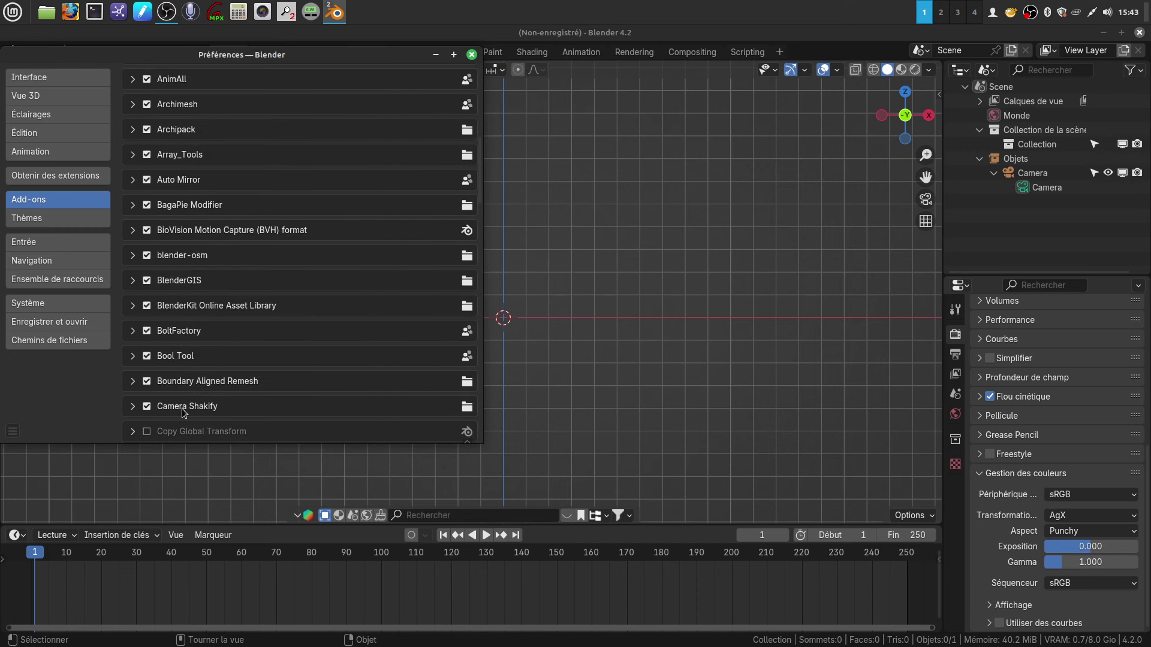
scroll(177, 374, "down", 3)
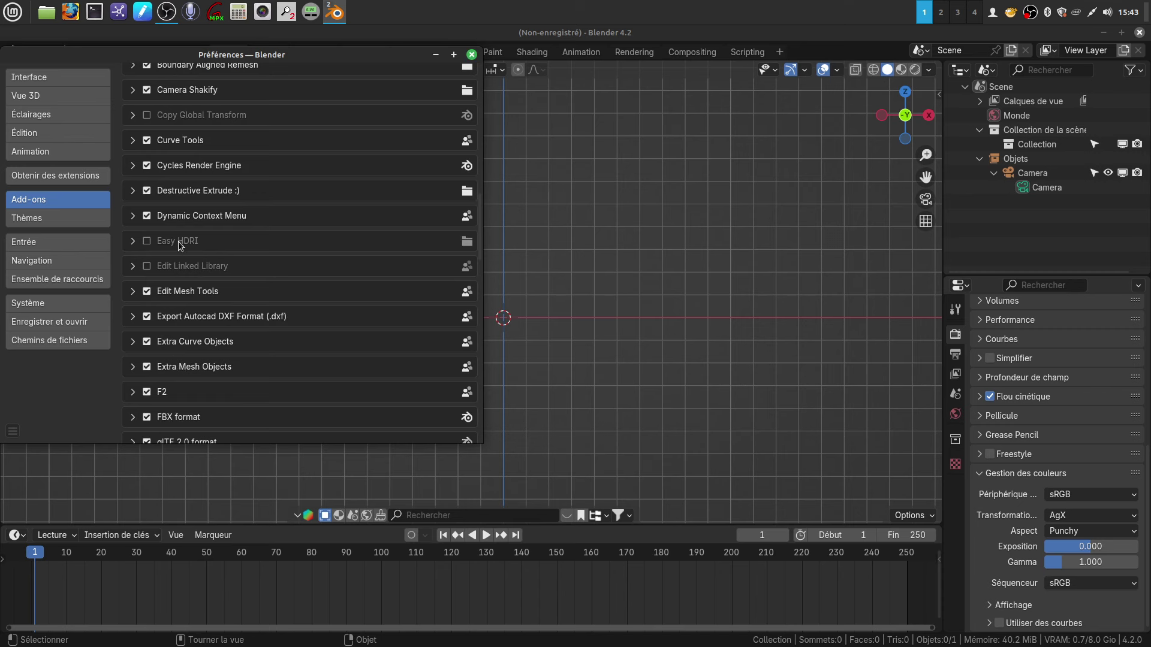
scroll(192, 334, "down", 8)
scroll(198, 371, "down", 5)
scroll(300, 263, "up", 20)
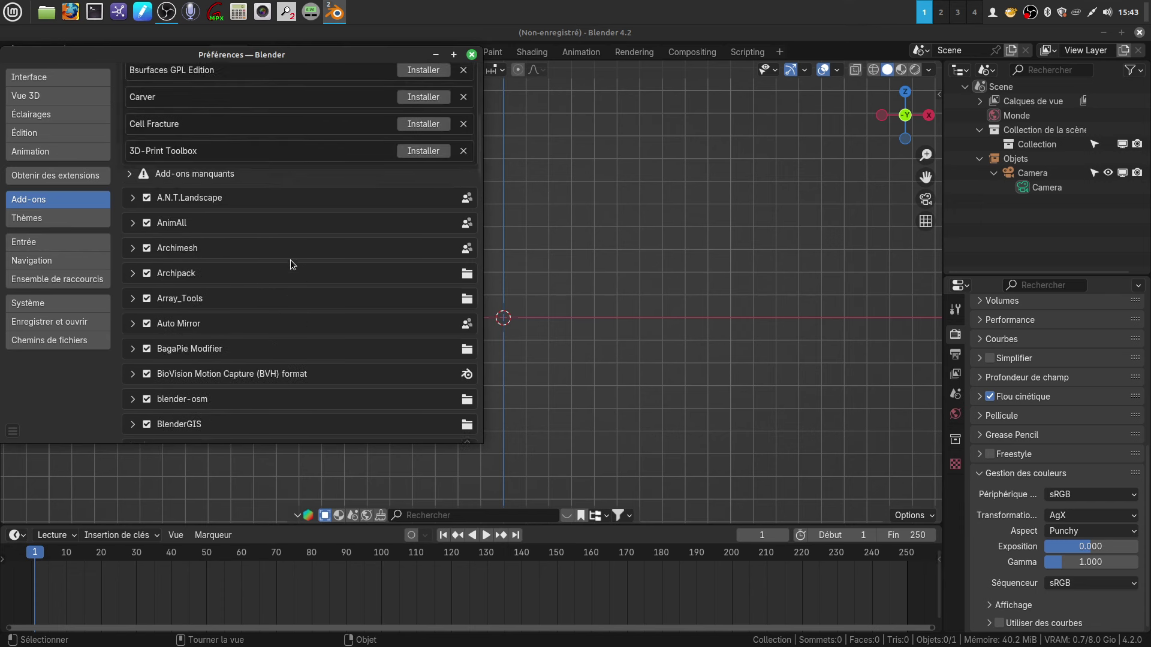
scroll(290, 260, "up", 9)
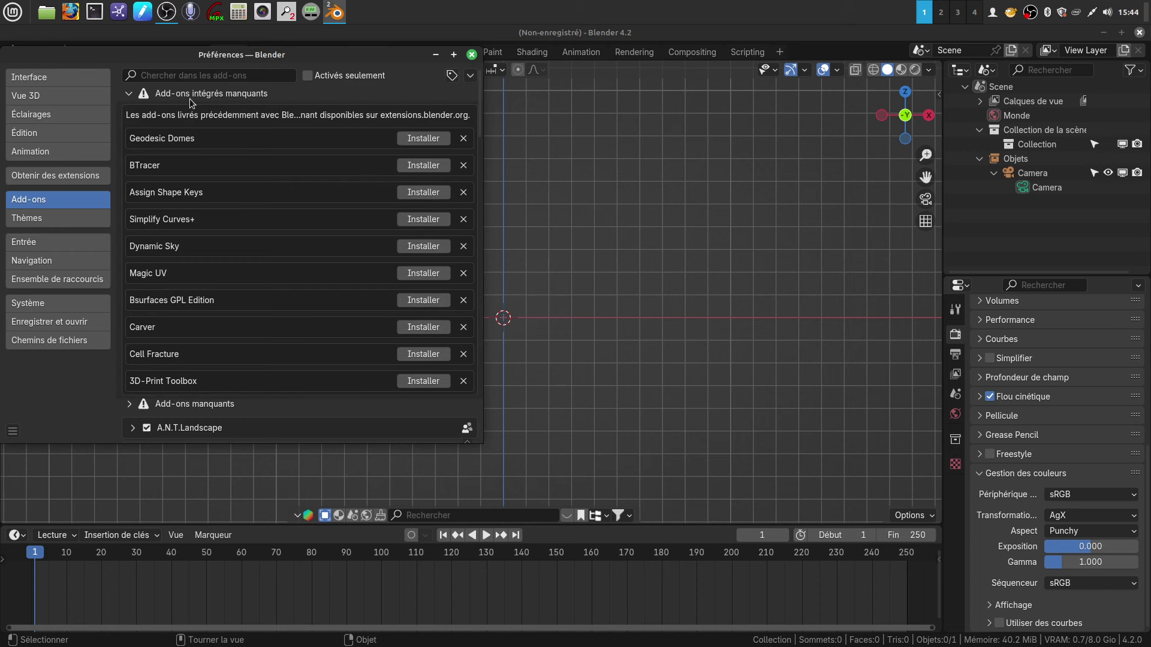
left_click(134, 93)
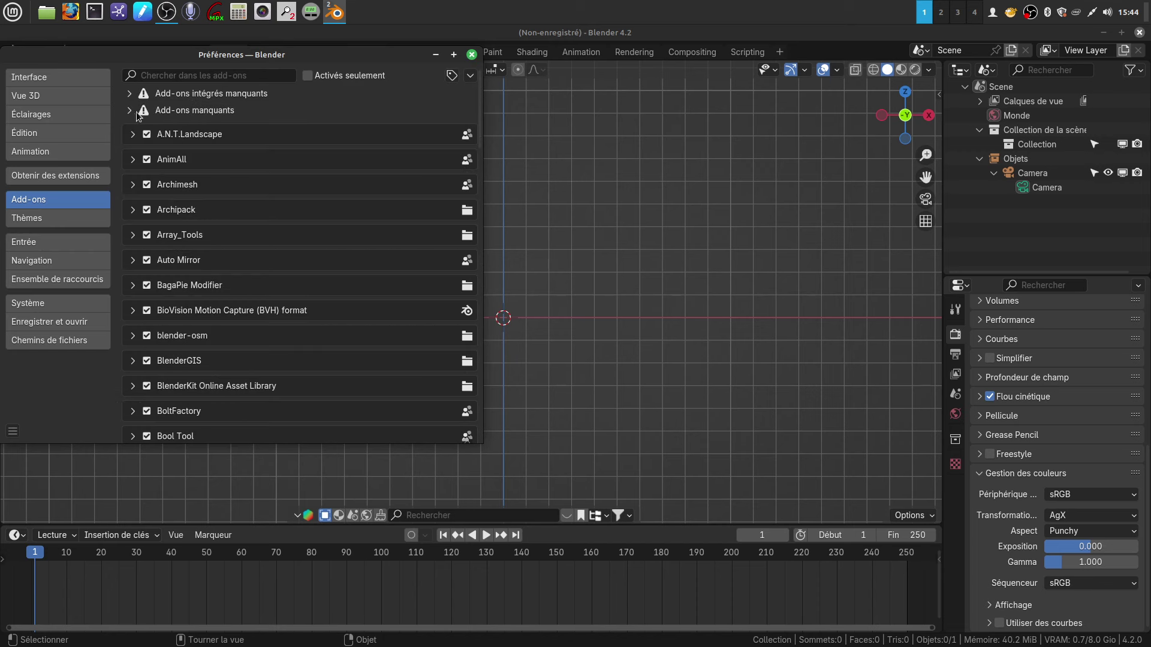
- Expand the "Add-ons manquants" group and examine the whole add-ons list, including which entries are enabled and their source symbols
left_click(138, 114)
scroll(231, 213, "down", 7)
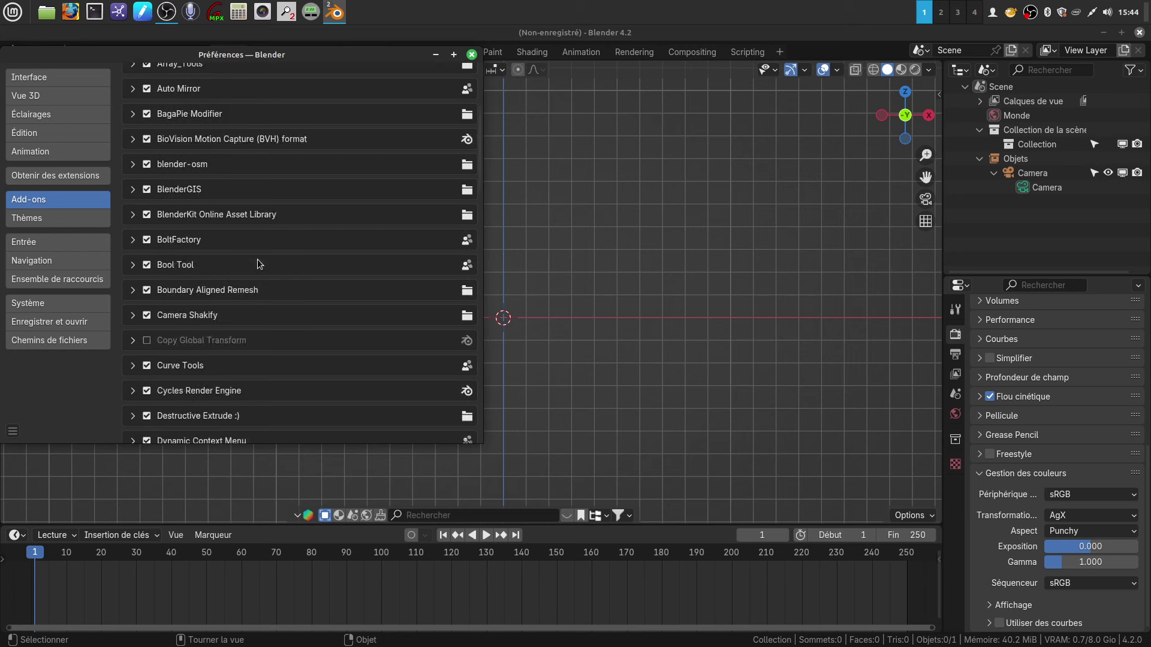
scroll(257, 264, "down", 4)
scroll(257, 264, "down", 10)
scroll(258, 263, "down", 10)
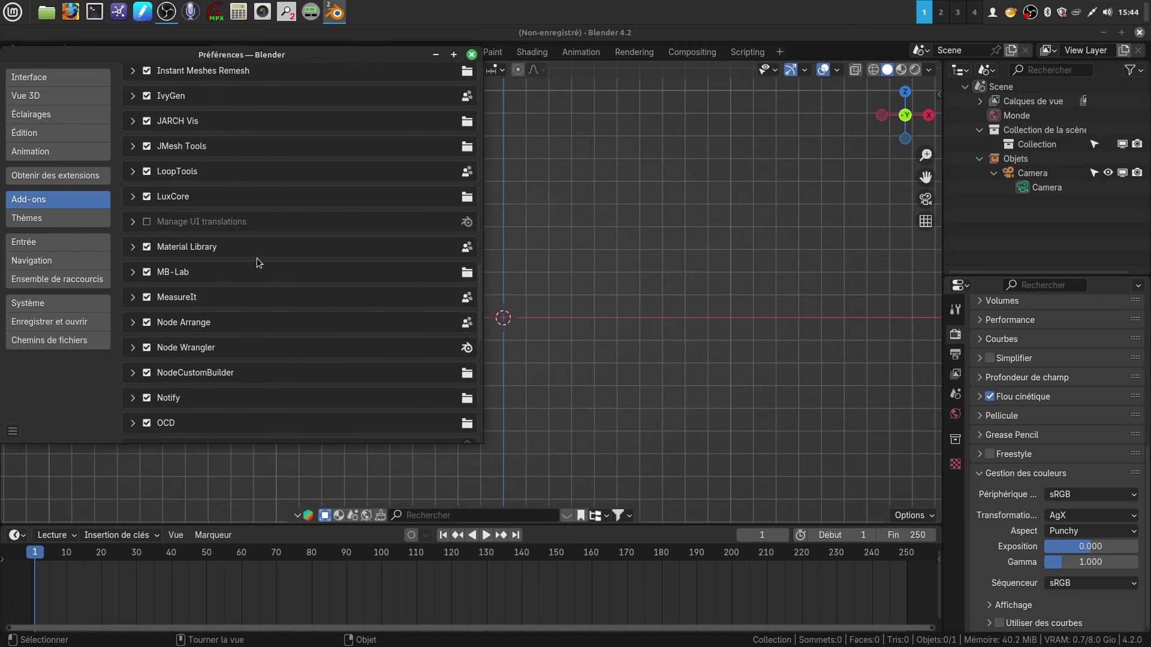
scroll(256, 263, "down", 12)
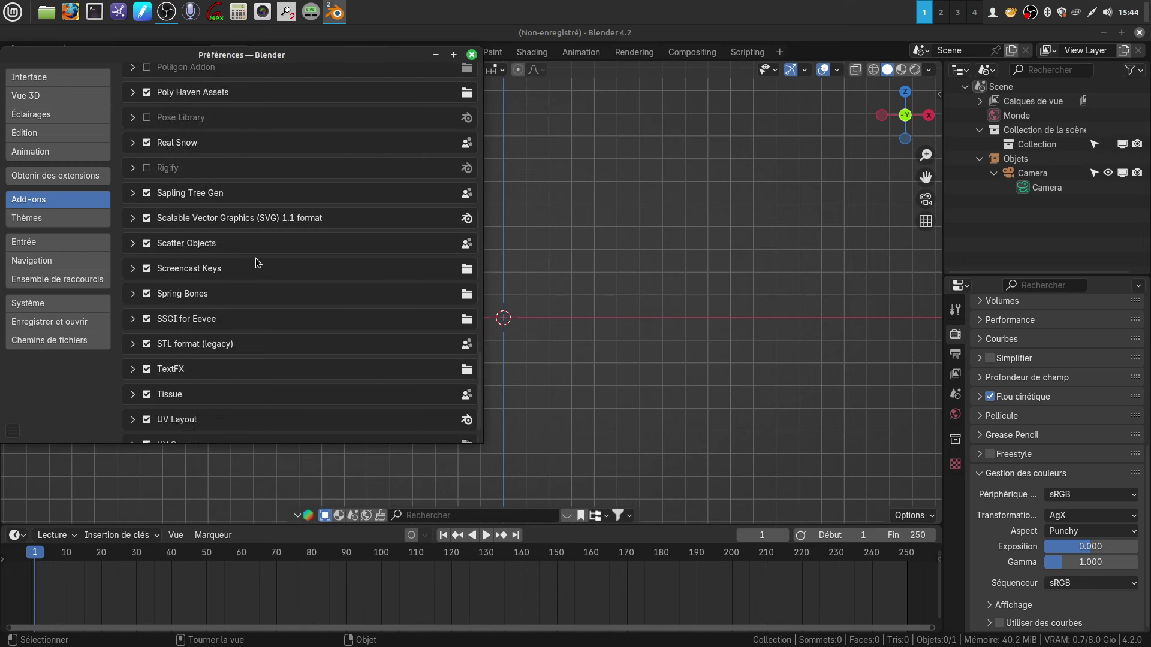
scroll(202, 388, "down", 2)
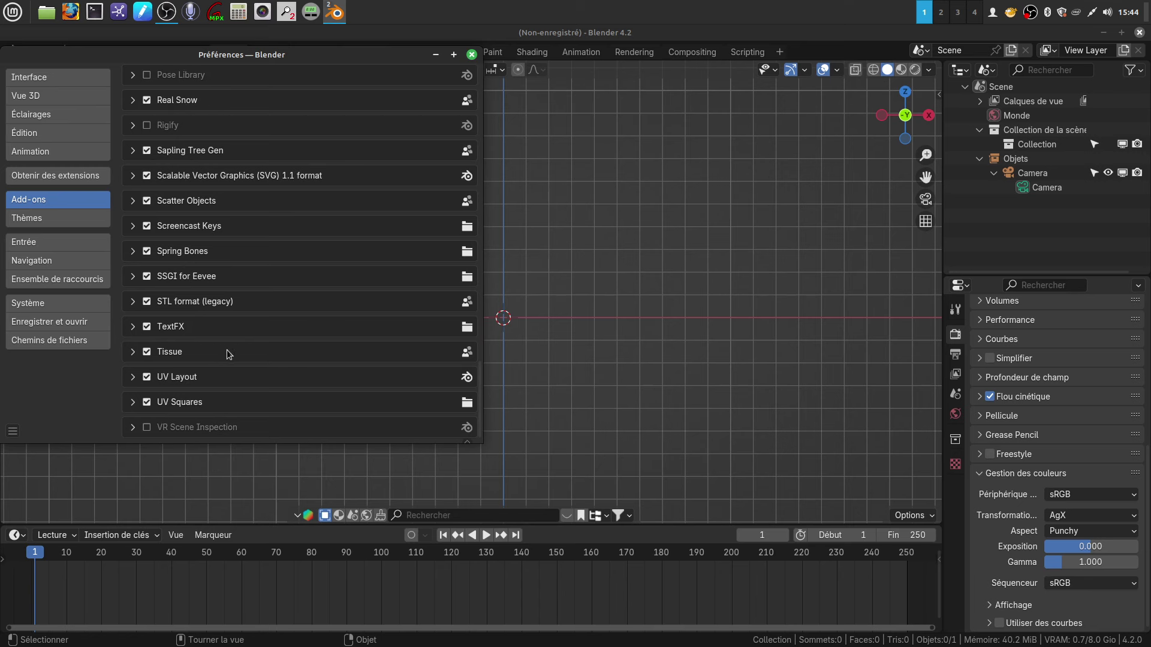
scroll(224, 355, "up", 20)
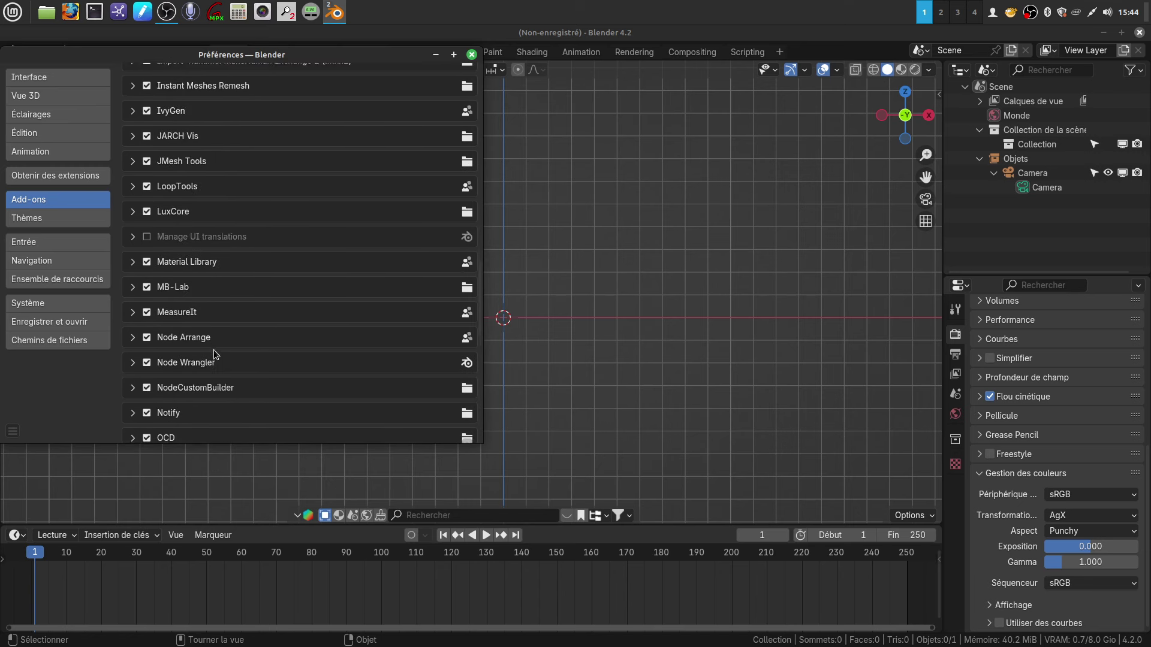
scroll(210, 346, "up", 5)
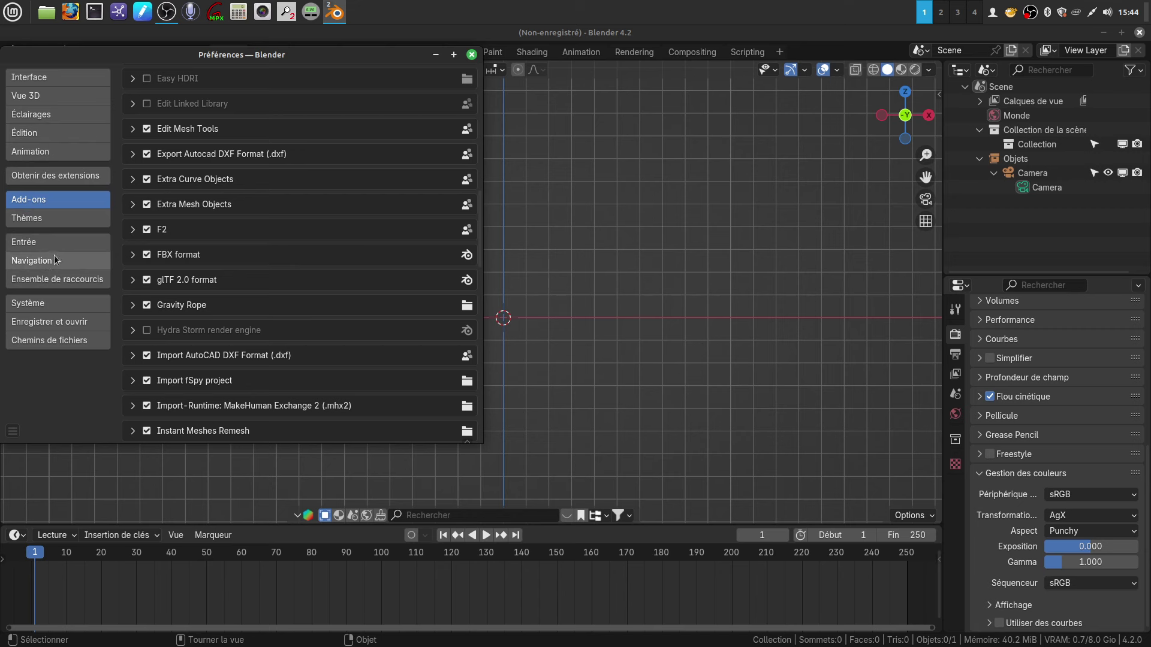
scroll(425, 282, "up", 10)
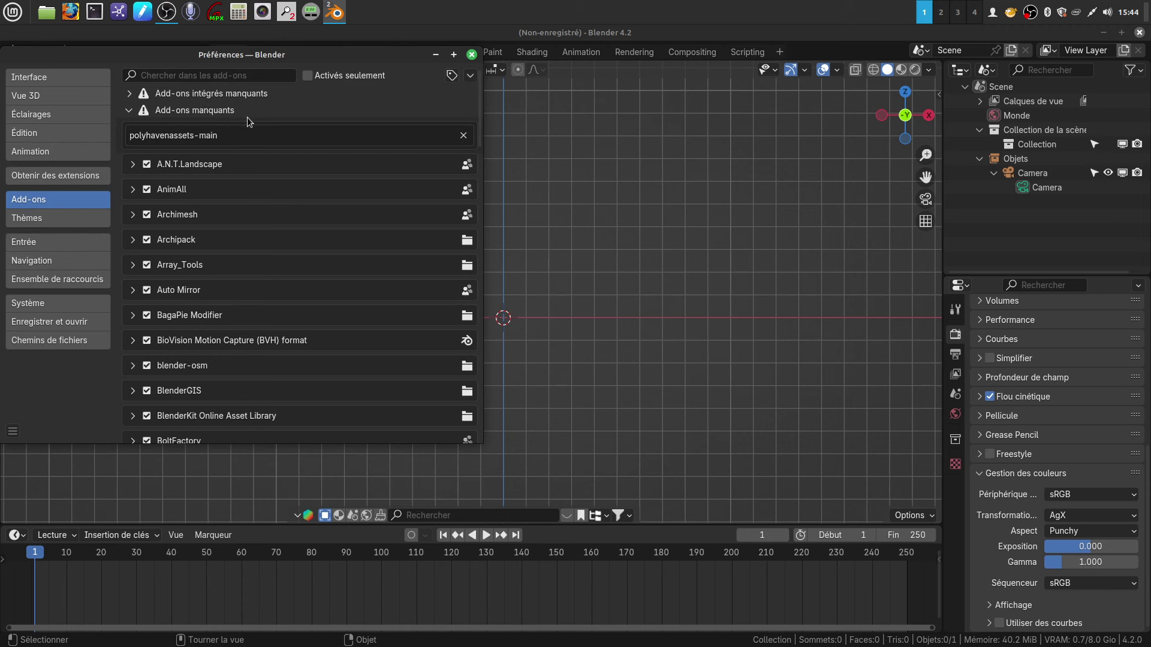
- Check the add-ons options for "Installer depuis le disque...", then bring the preferences window back up and close it
left_click(471, 76)
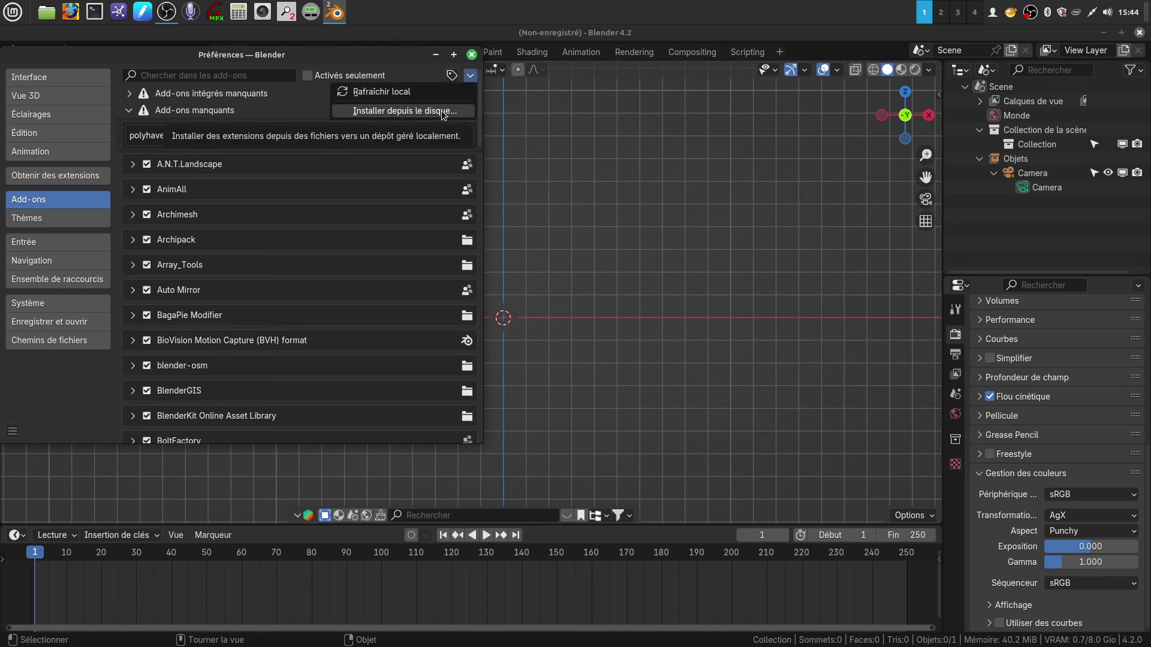
left_click(669, 189)
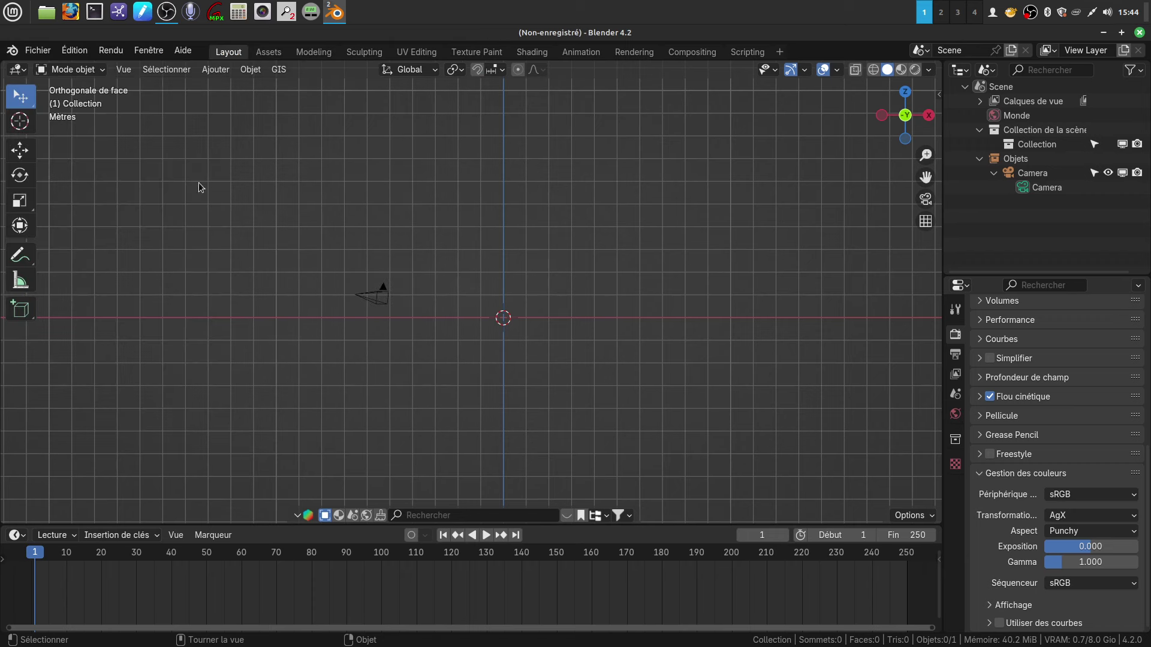
left_click(81, 51)
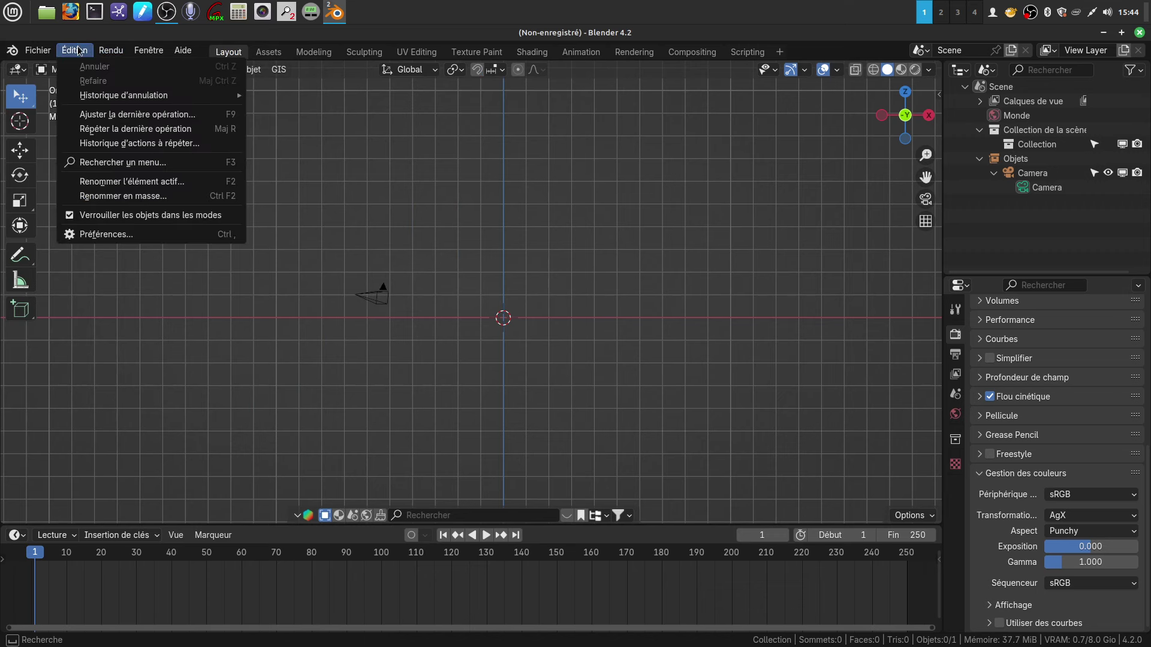
left_click(131, 233)
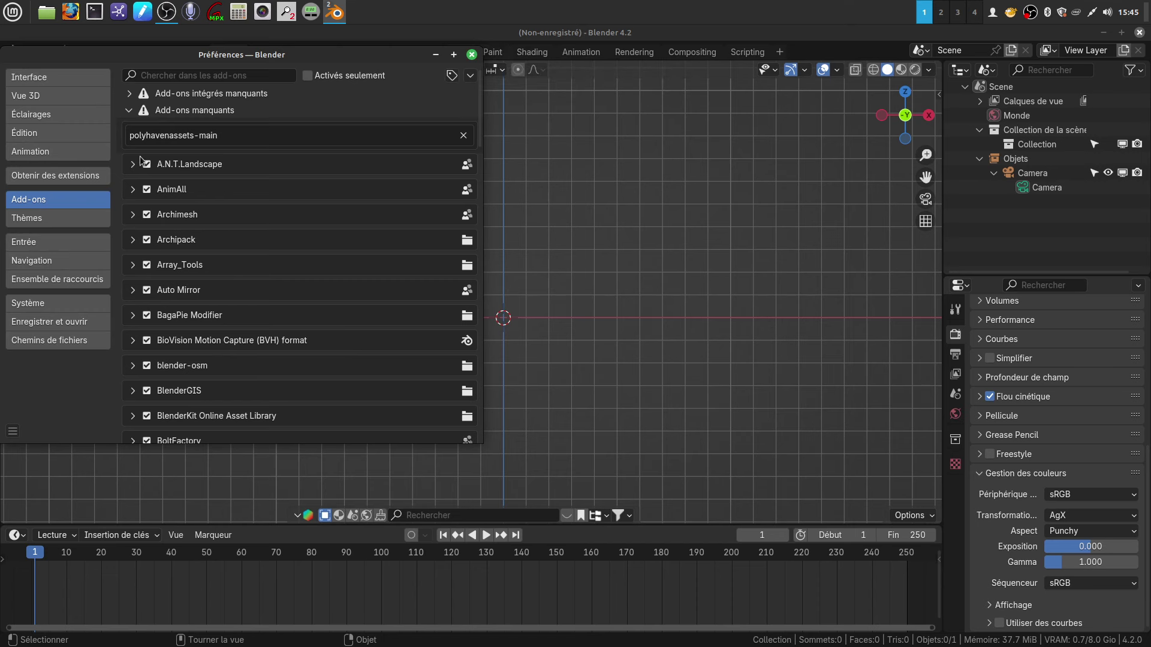
left_click(472, 55)
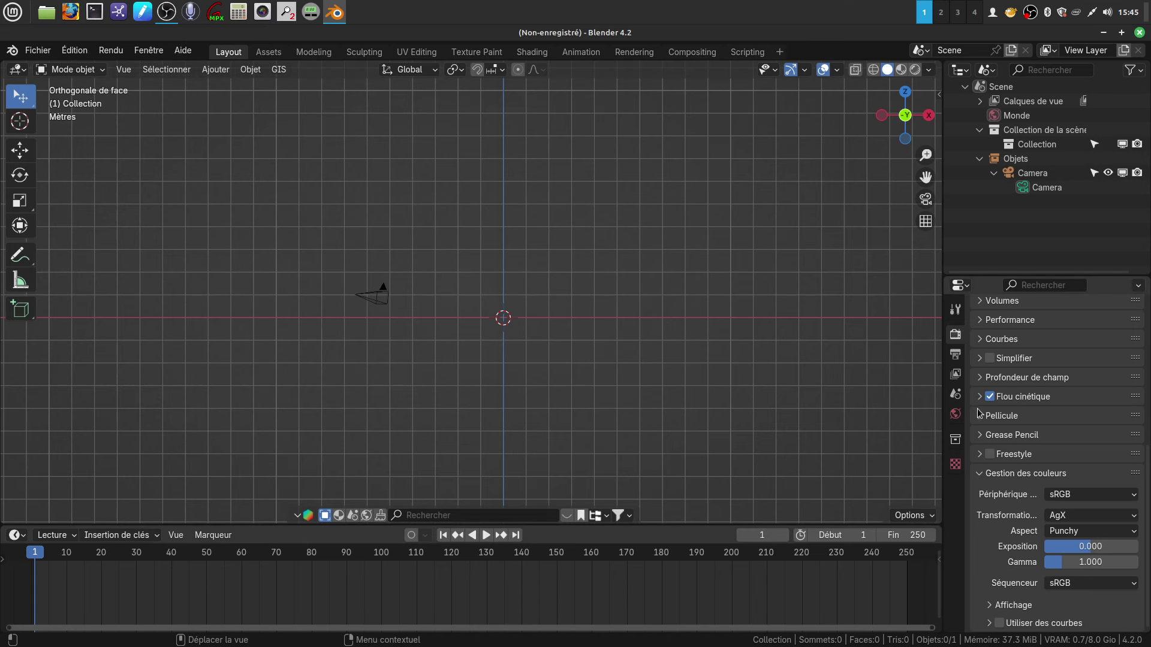
- Enable "Lancer de rayons" in the scene's EEVEE render settings
scroll(977, 413, "up", 8)
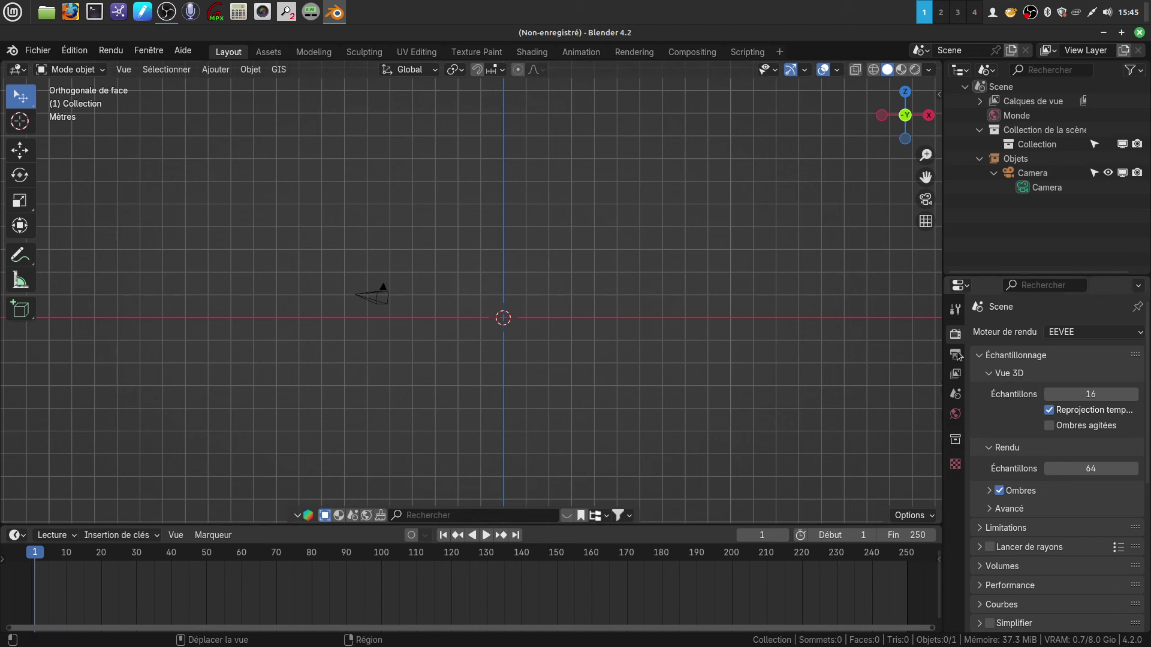
scroll(990, 466, "down", 2)
scroll(989, 466, "down", 2)
left_click(990, 433)
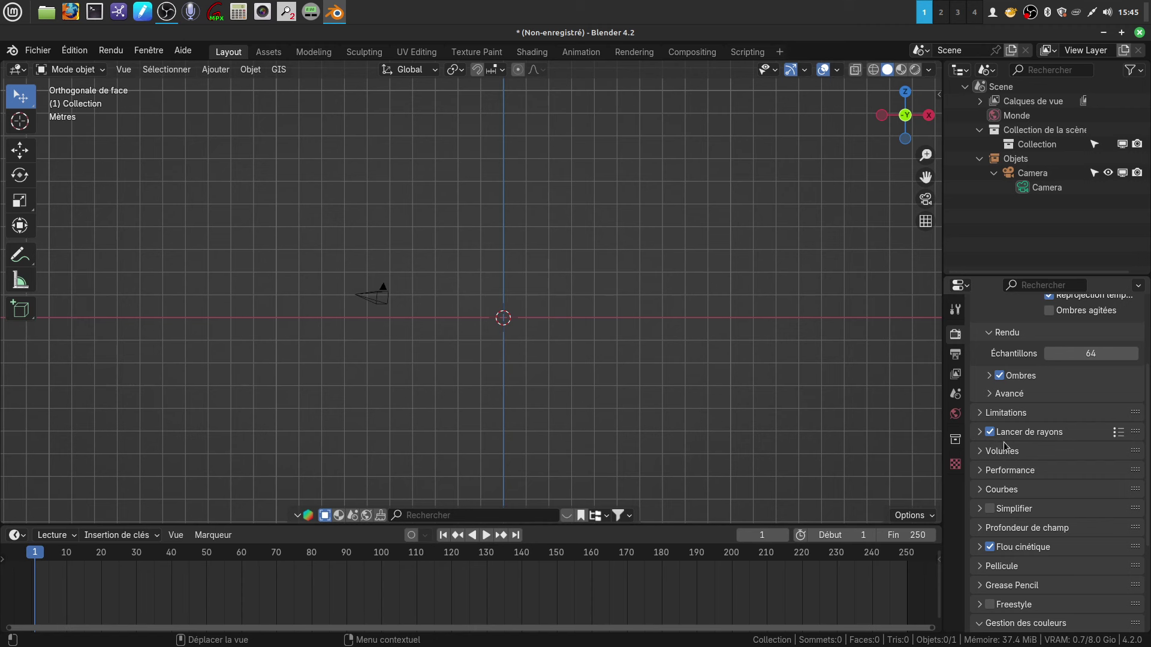
left_click(980, 431)
left_click(980, 432)
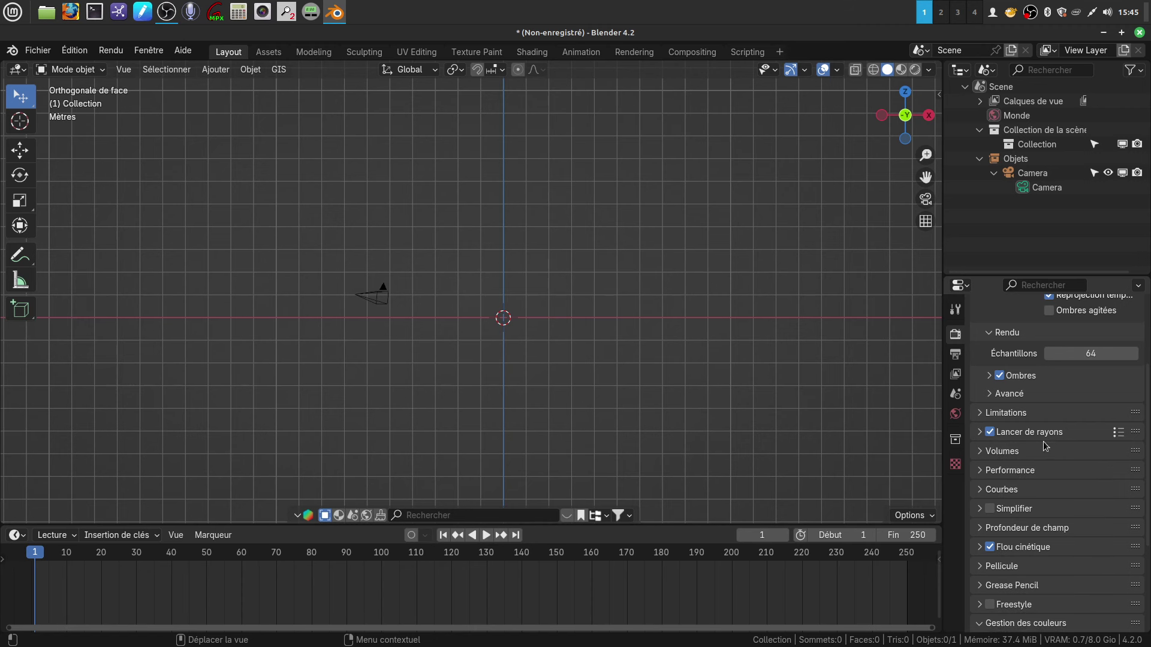
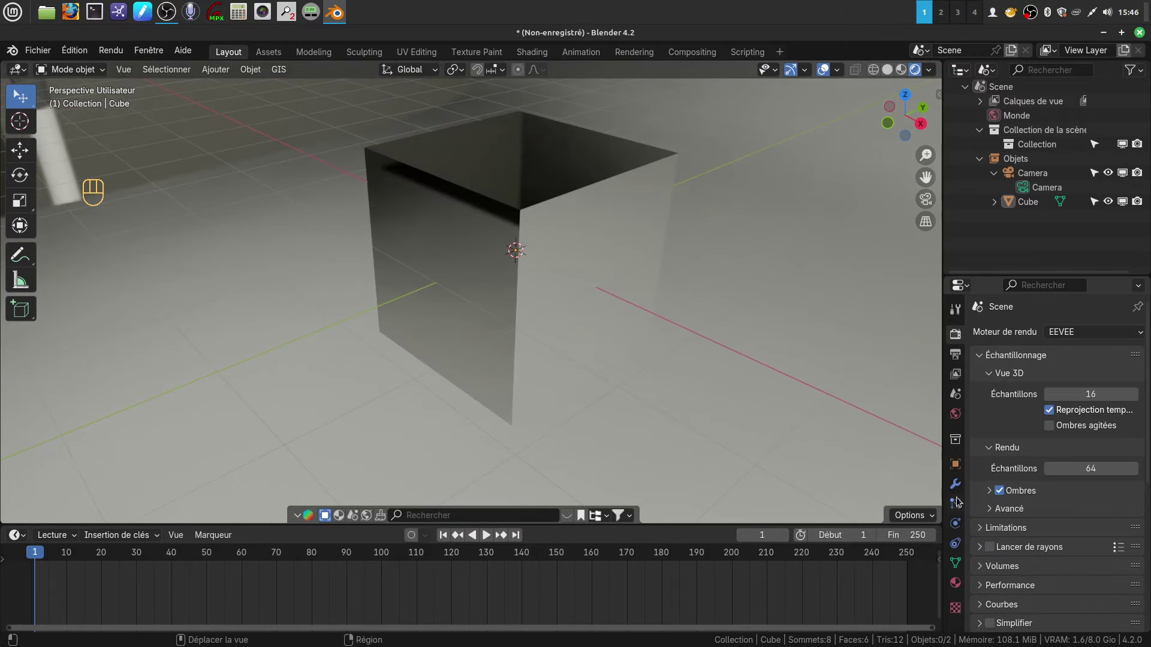
- Examine the Monde surface settings, including the environment image and its Force
left_click(955, 413)
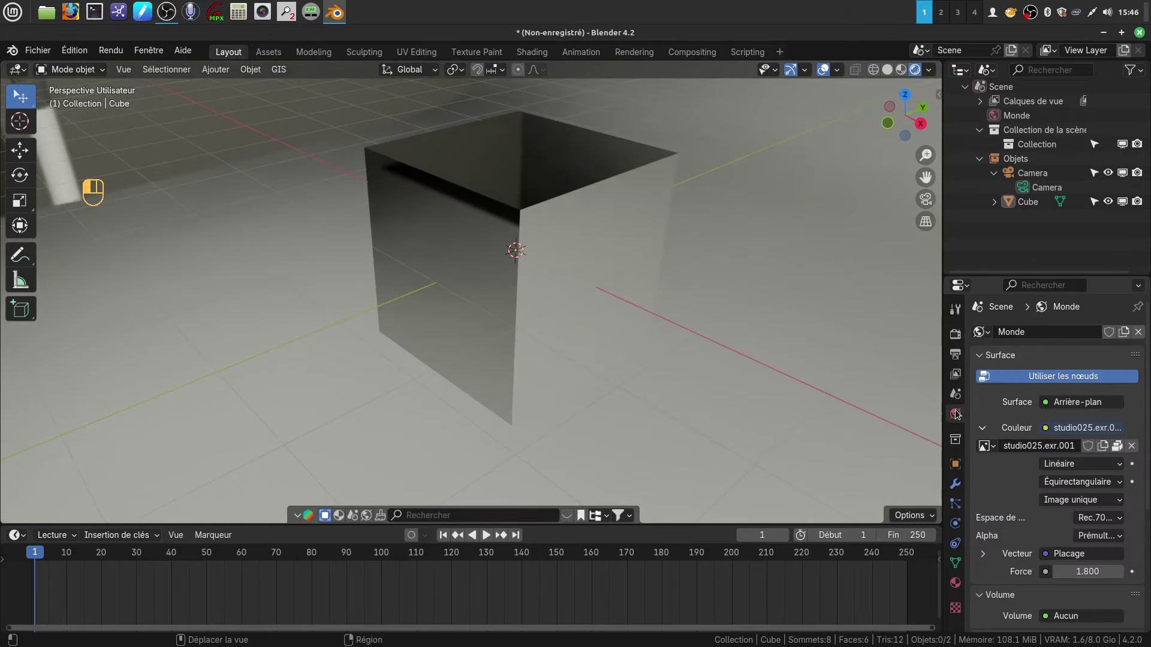
scroll(1008, 522, "down", 3)
scroll(1006, 516, "up", 3)
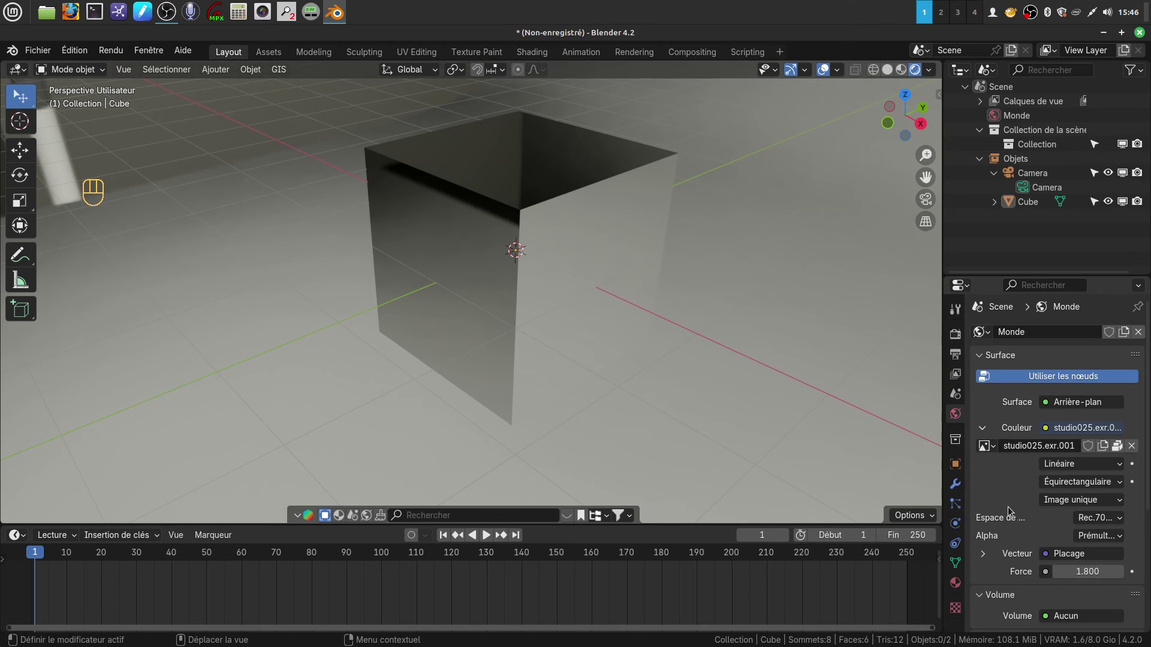
- Examine the surface values of the cube's material Matériau.001, along with its Réglages and Material Library VX sections
left_click(955, 582)
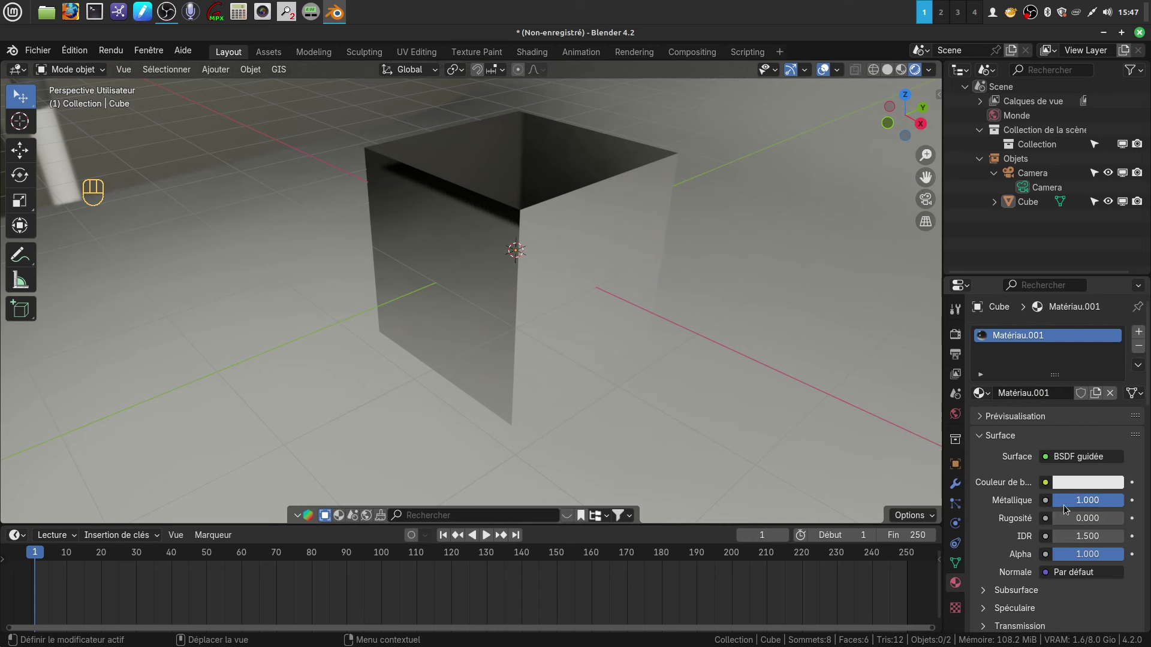
left_click_drag(1058, 526, 1023, 509)
middle_click_drag(779, 374, 678, 329)
scroll(972, 579, "down", 4)
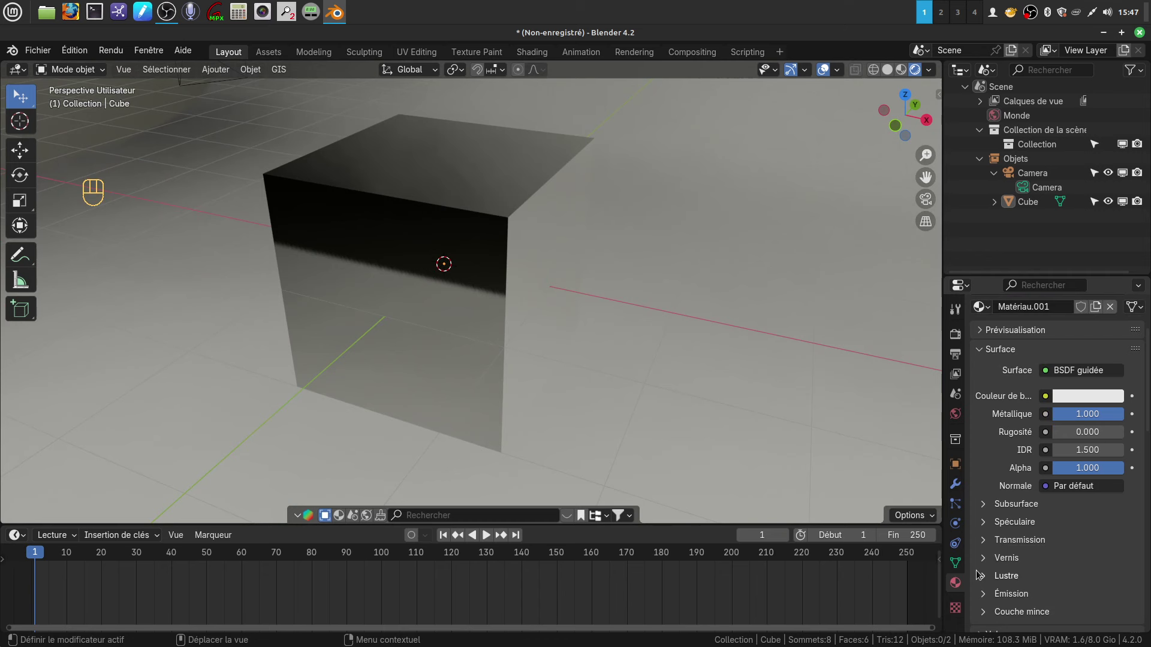
scroll(973, 575, "down", 12)
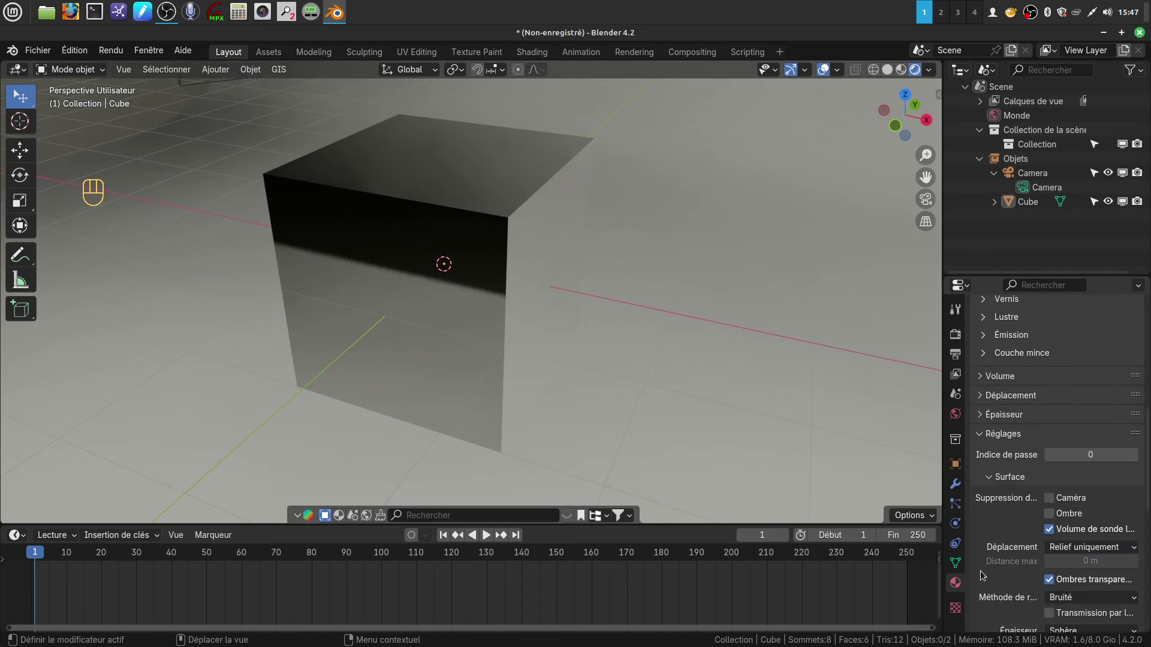
scroll(1001, 572, "down", 4)
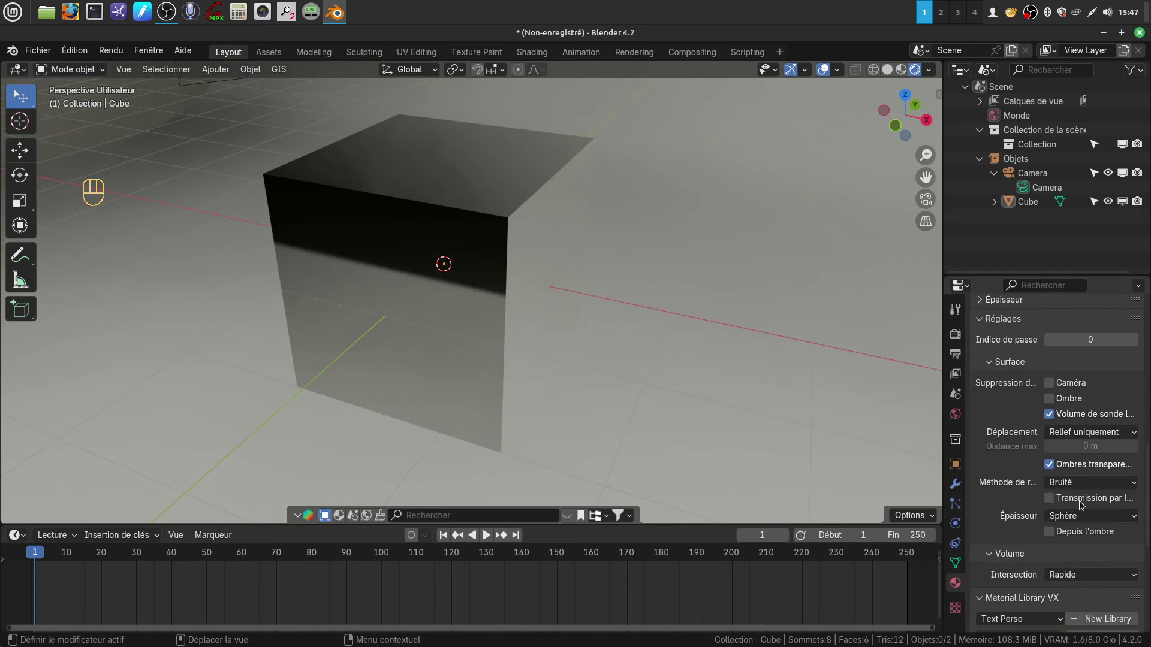
scroll(1037, 521, "down", 3)
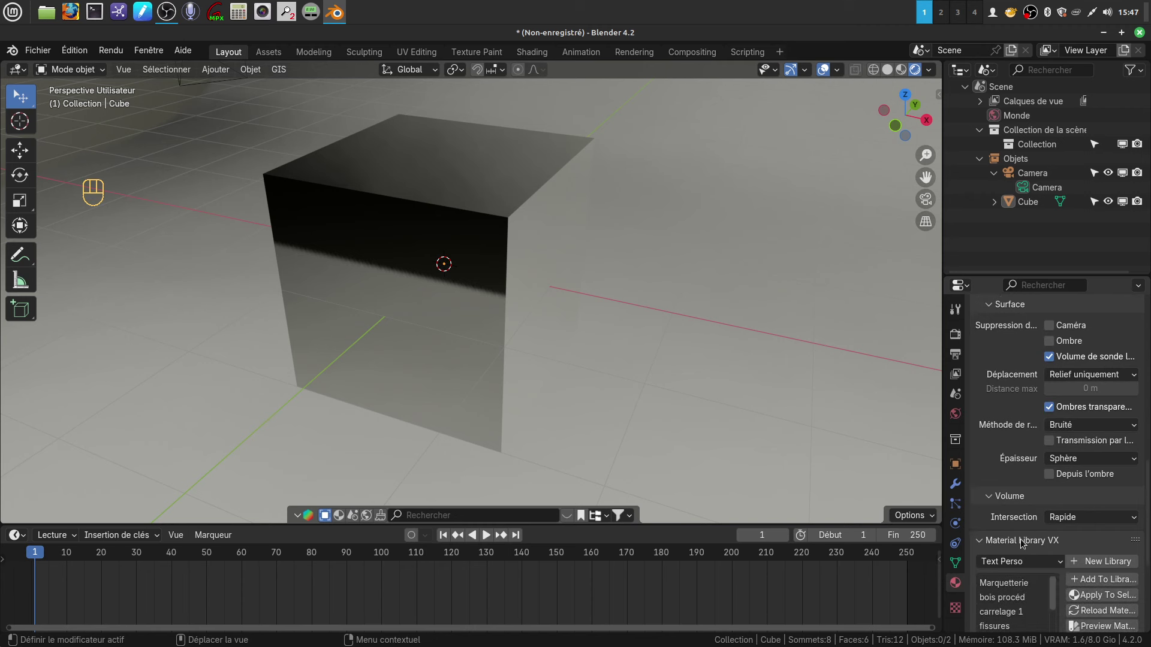
scroll(1022, 543, "down", 3)
scroll(1016, 543, "down", 2)
scroll(1016, 460, "up", 3)
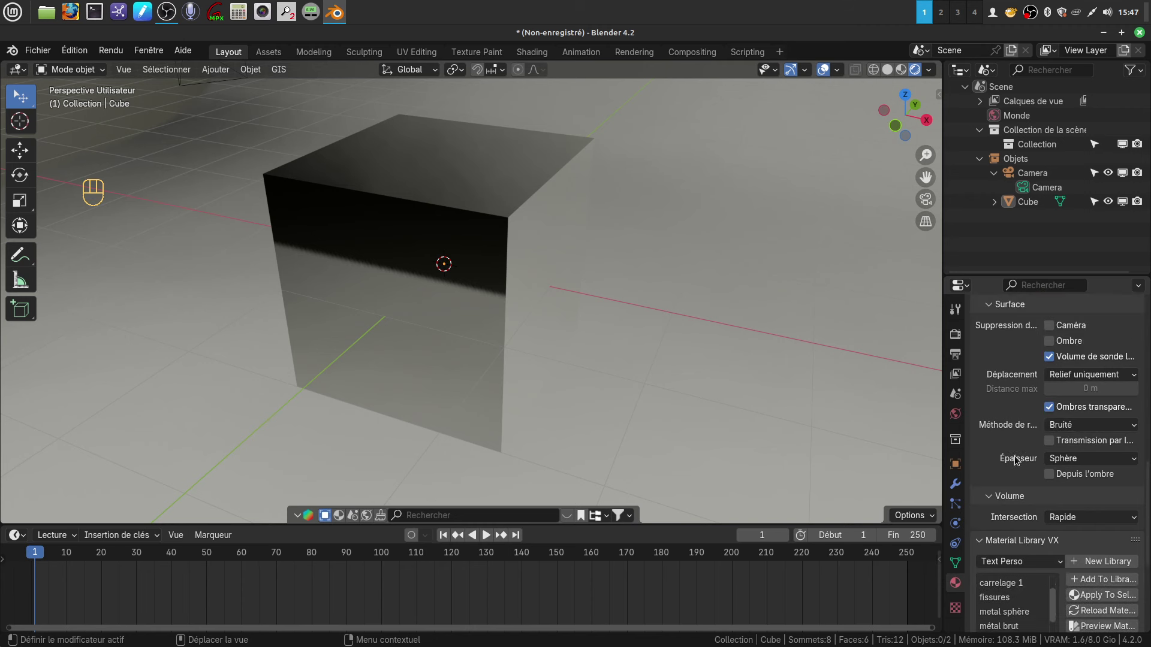
scroll(1019, 460, "up", 3)
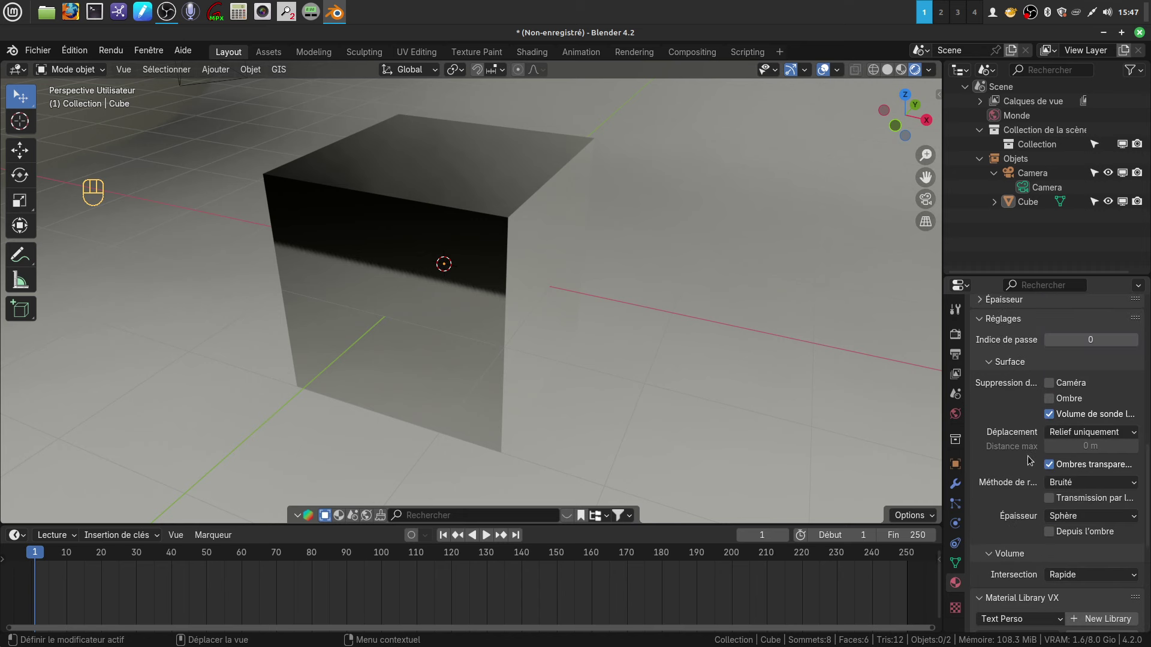
scroll(1027, 504, "up", 5)
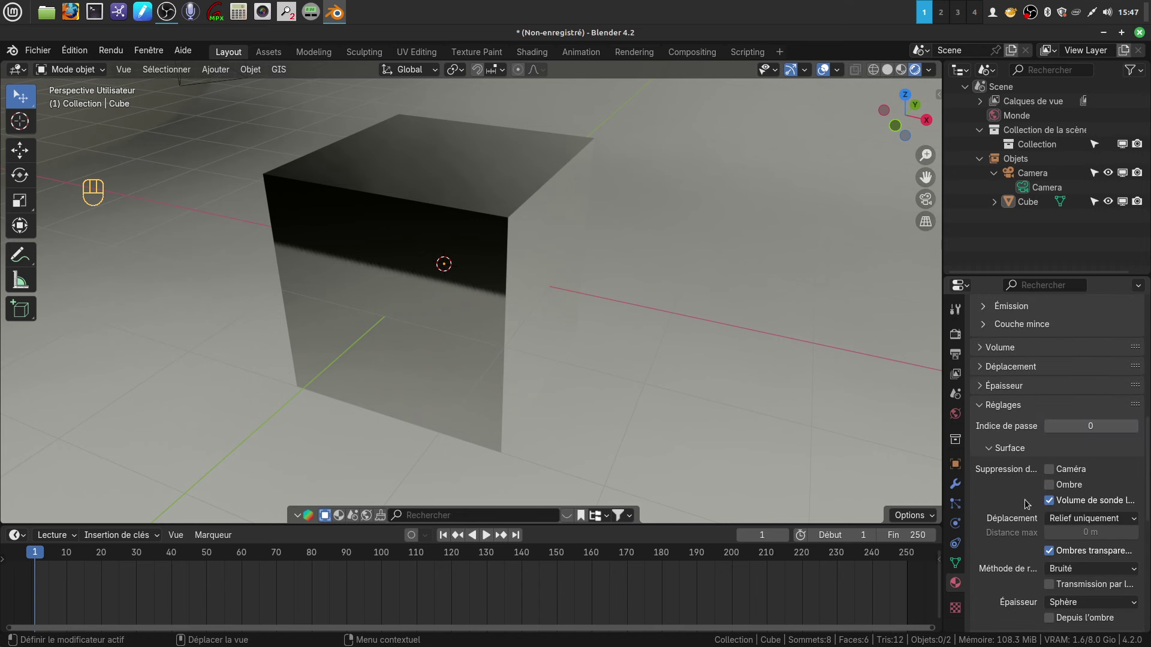
scroll(1027, 504, "up", 3)
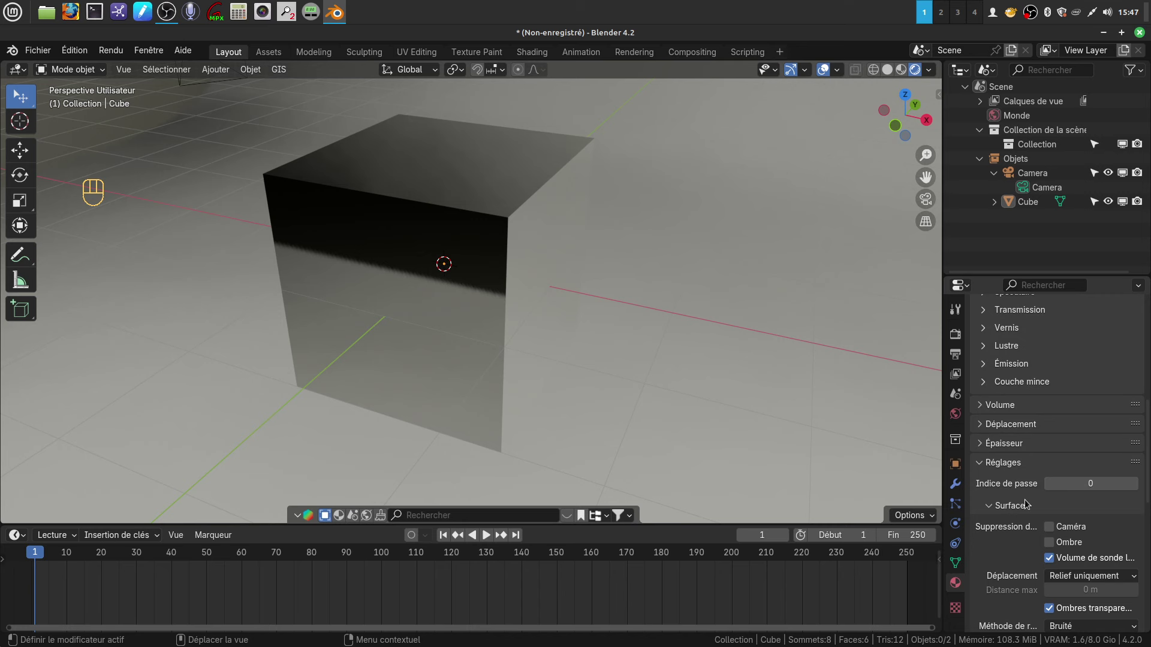
- Try the Medium Low Contrast and Low Contrast options for Aspect in the scene's "Gestion des couleurs" render settings
left_click(956, 334)
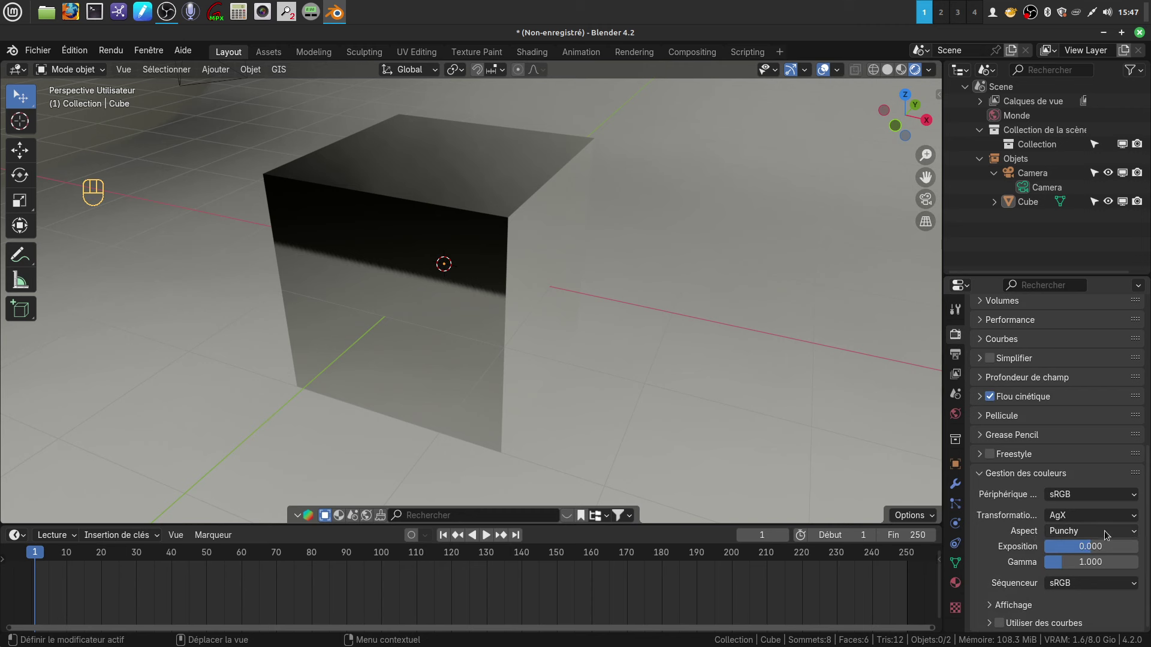
left_click(1135, 535)
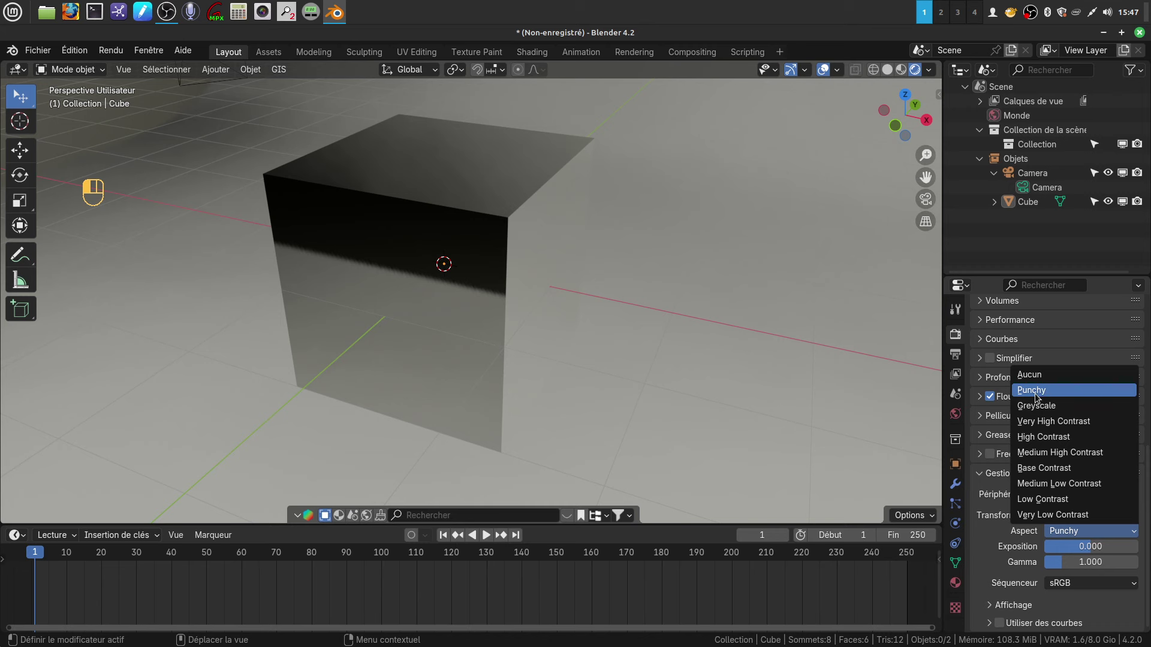
left_click(1044, 485)
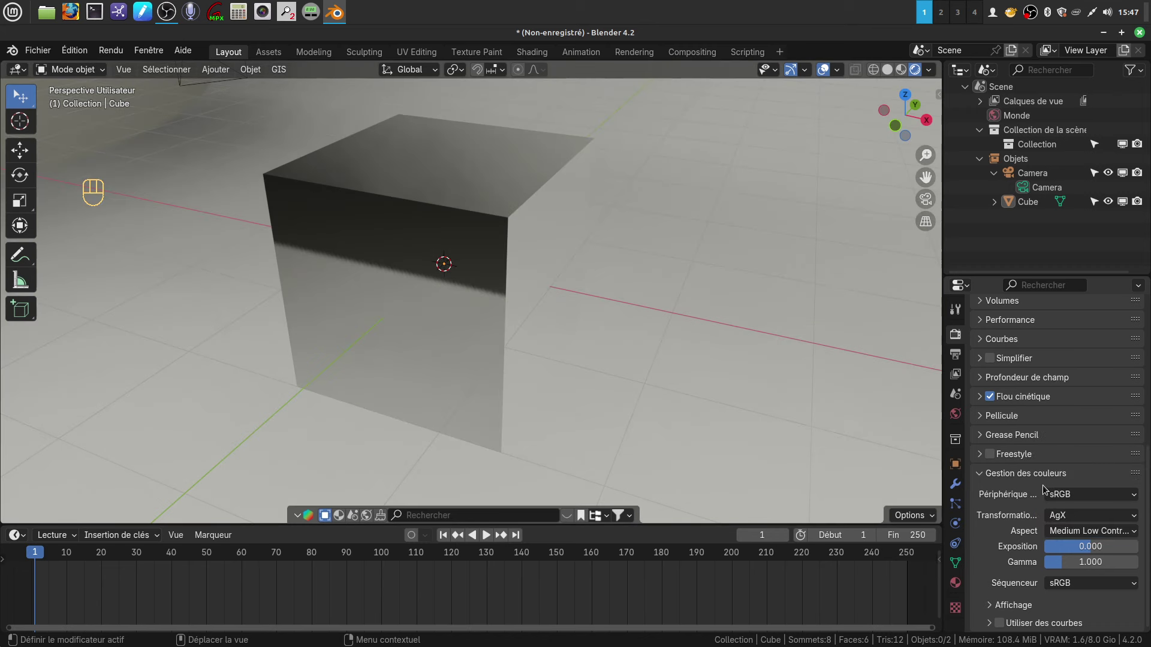
left_click(1121, 531)
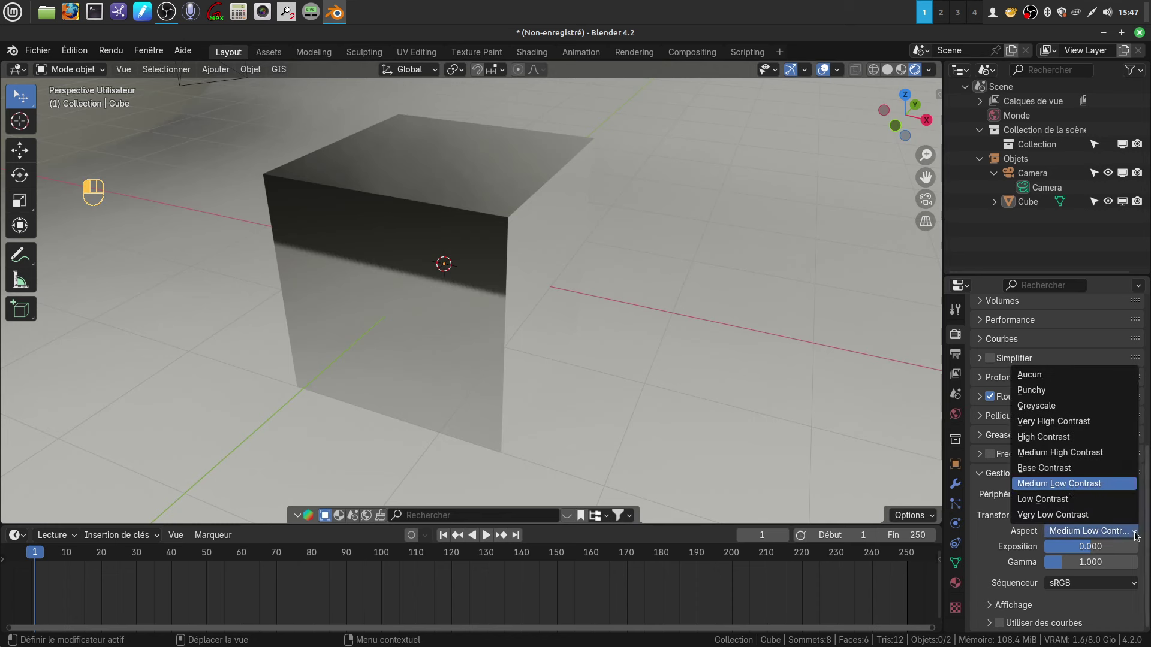
left_click(1051, 502)
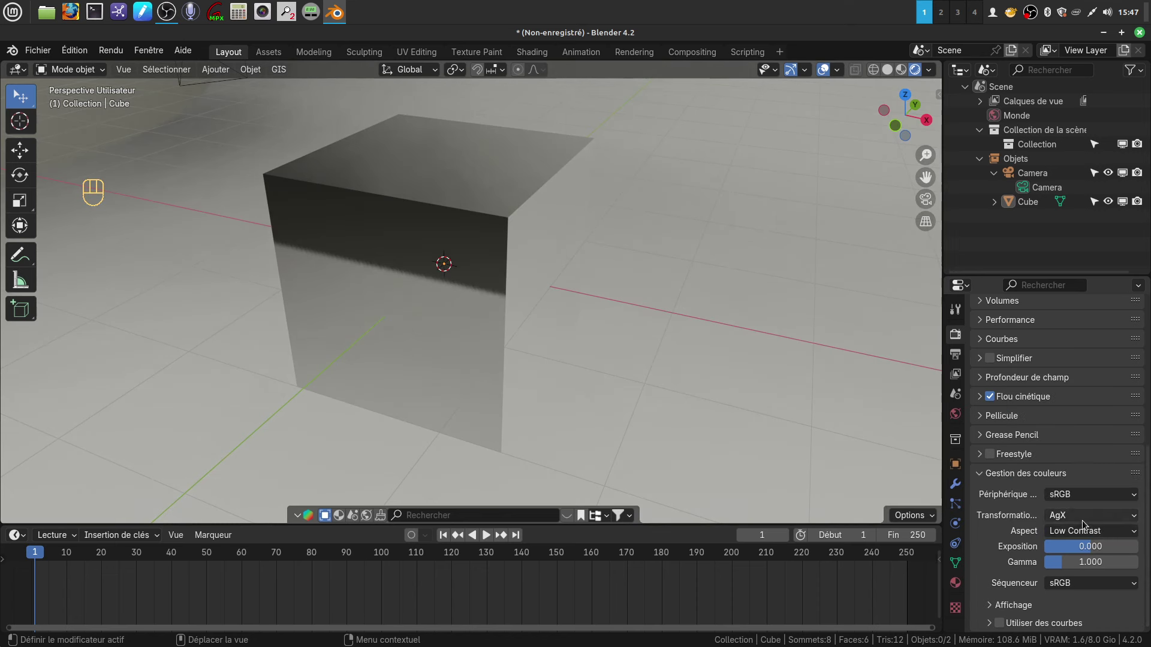
- Try High Contrast for Aspect in the scene's "Gestion des couleurs" settings and settle on Punchy
left_click(1132, 533)
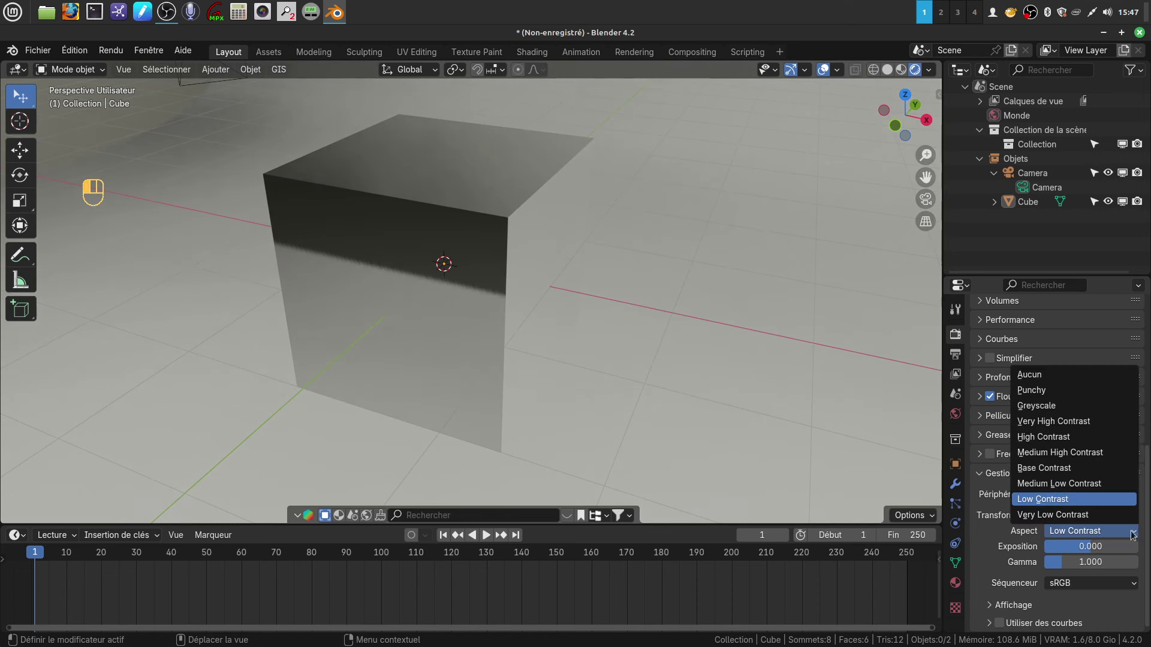
left_click(1050, 438)
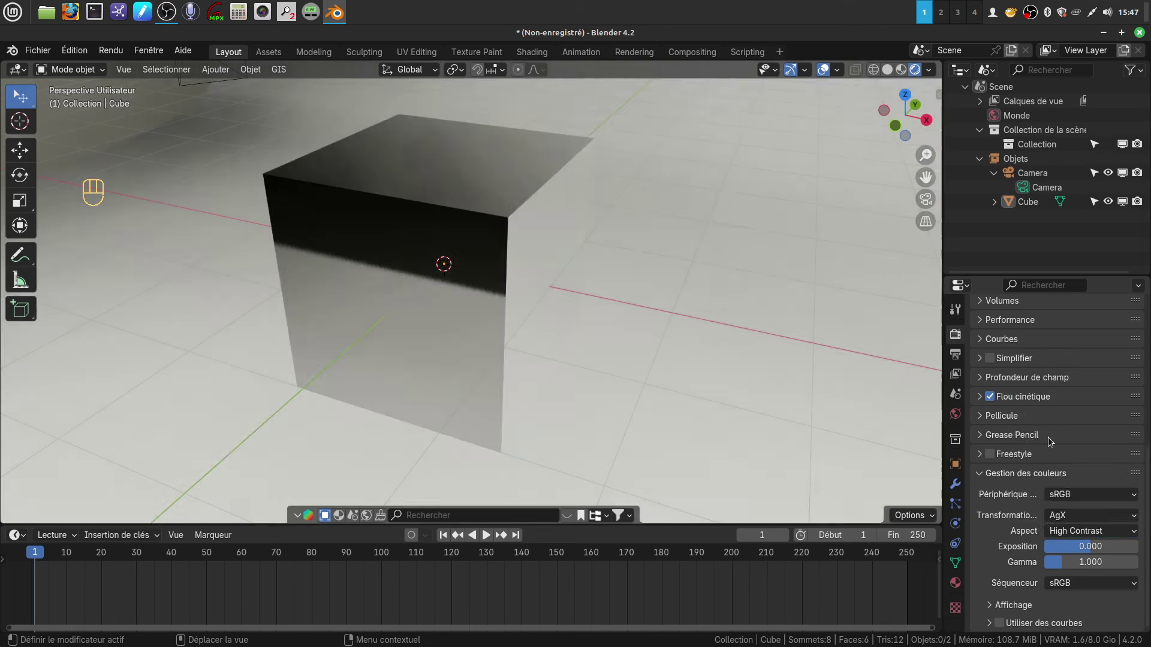
left_click(1128, 534)
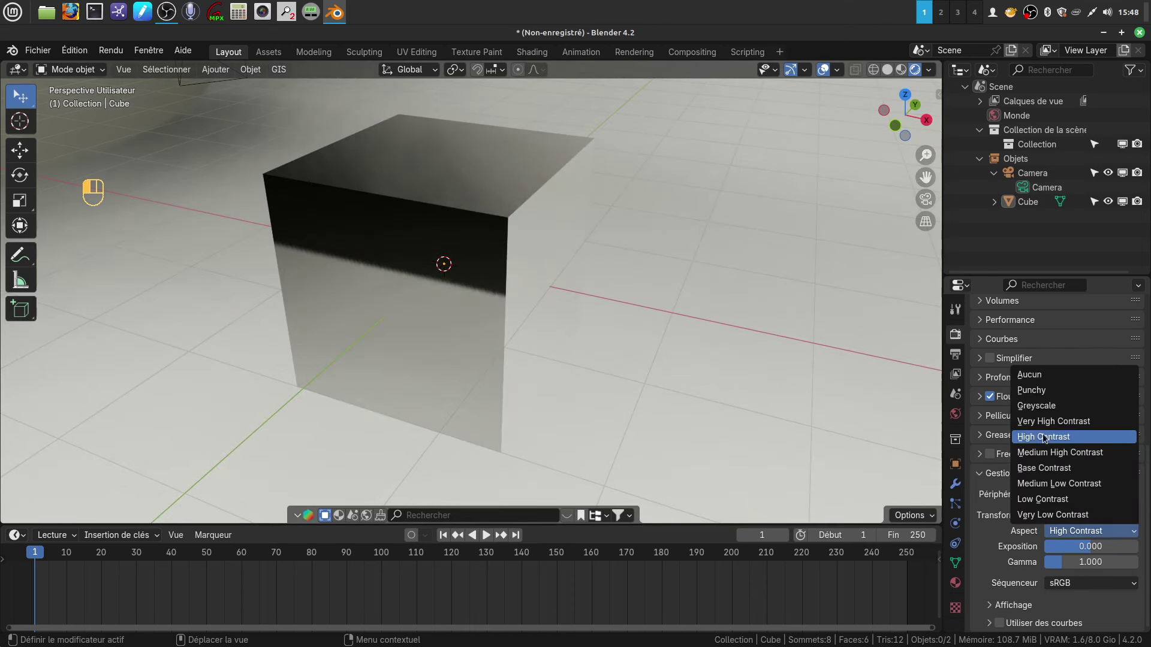
left_click(1029, 391)
middle_click_drag(679, 336, 1028, 522)
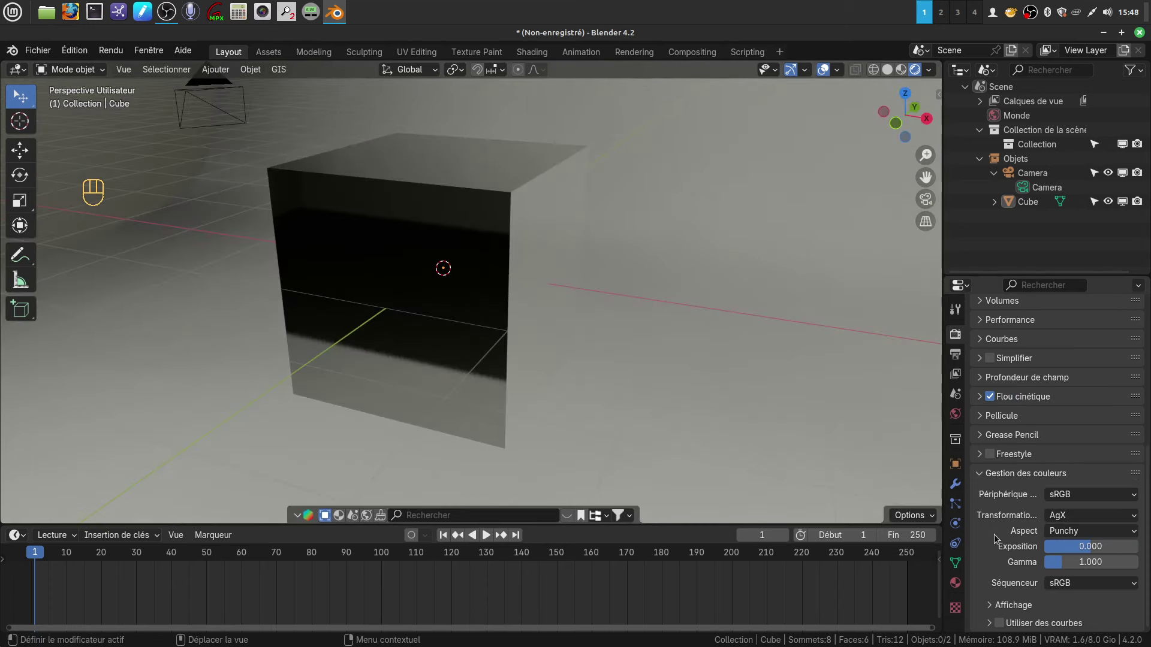
mouse_move(598, 381)
middle_mouse_down()
mouse_move(582, 382)
mouse_move(589, 390)
middle_mouse_up()
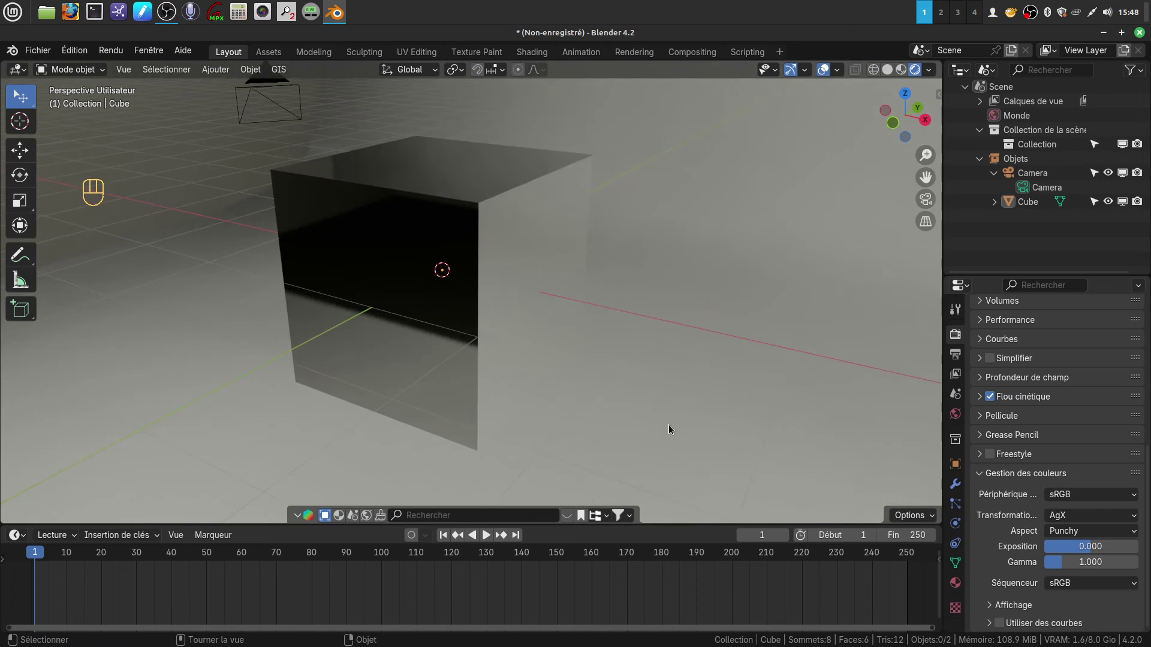
- Select the cube and split the 3D viewport vertically into side-by-side views
left_click(548, 292)
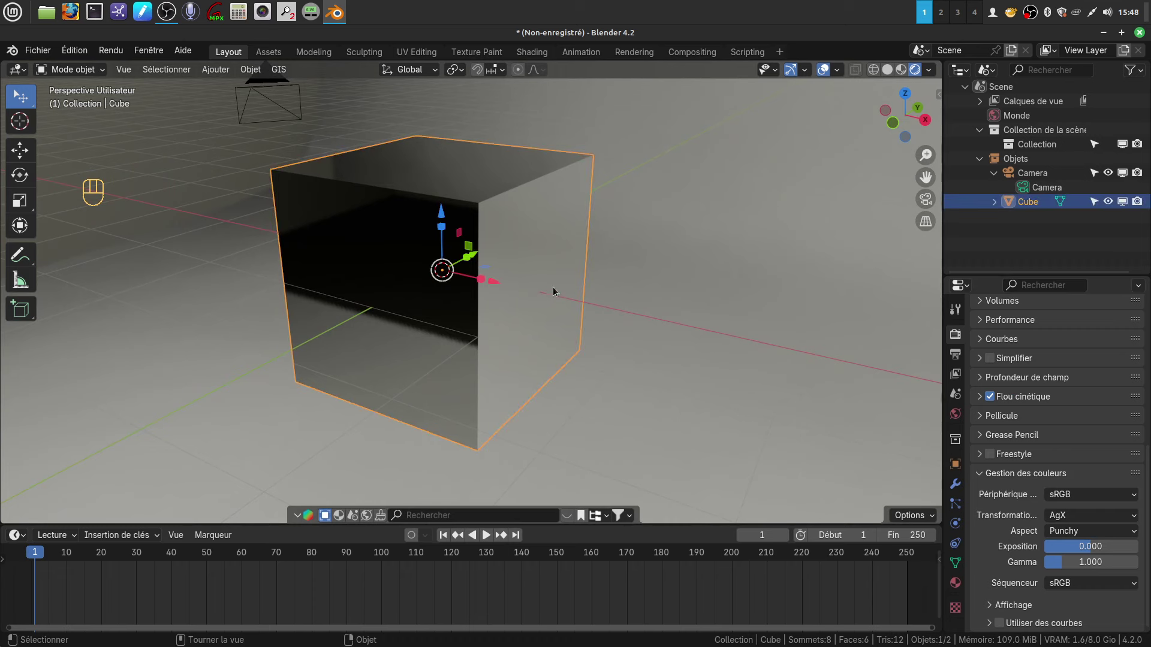
scroll(651, 280, "down", 2)
middle_click_drag(651, 280, 707, 209)
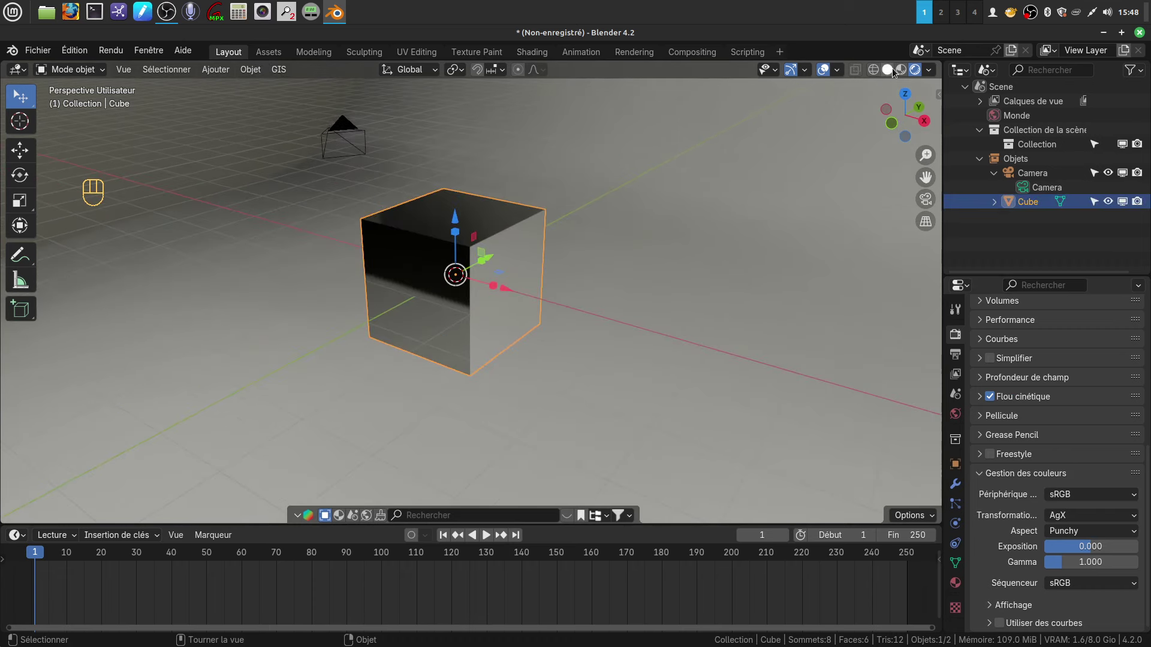
left_click_drag(939, 61, 348, 81)
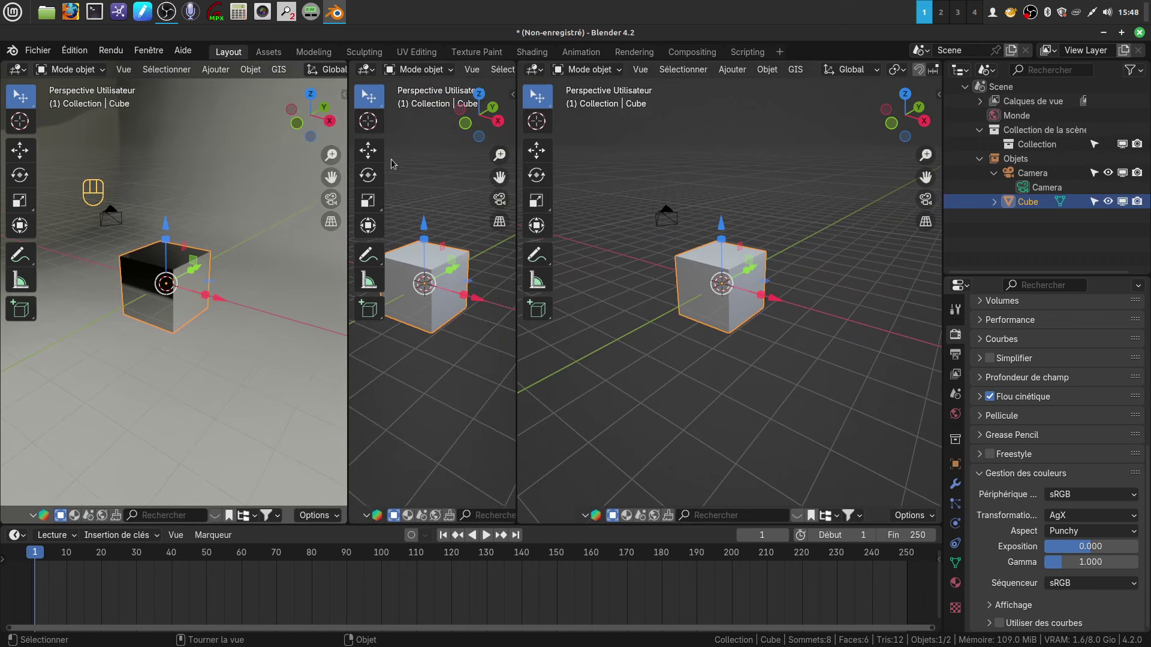
- Merge the surplus middle 3D view into its rendered neighbour and widen the remaining solid view
right_click(347, 141)
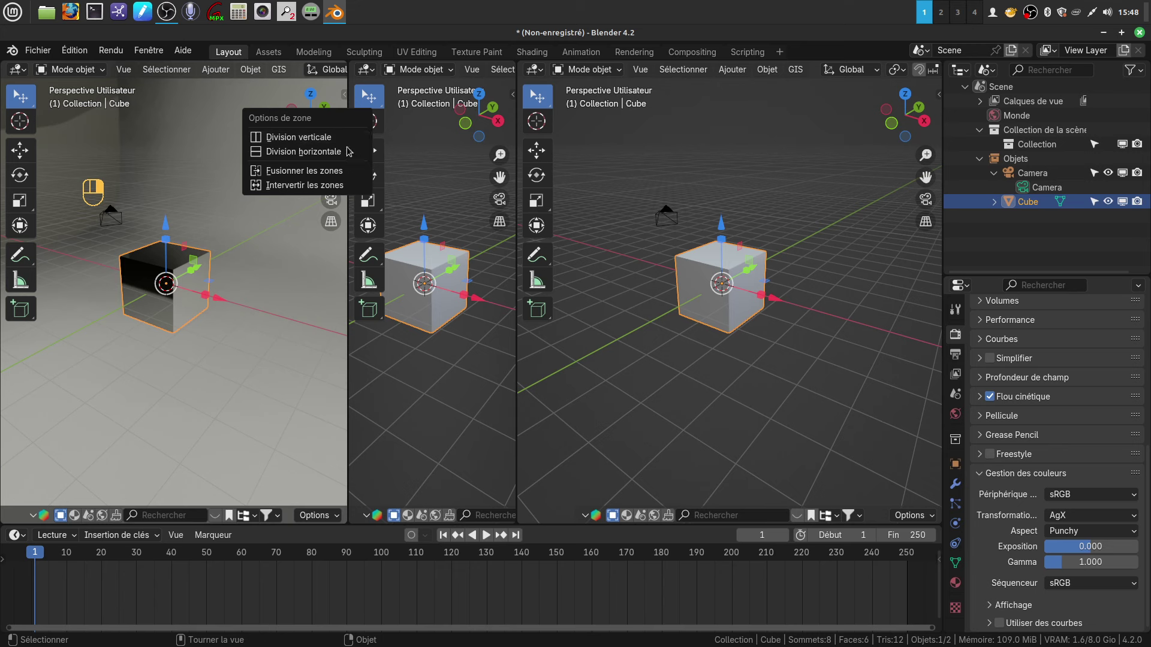
left_click(435, 155)
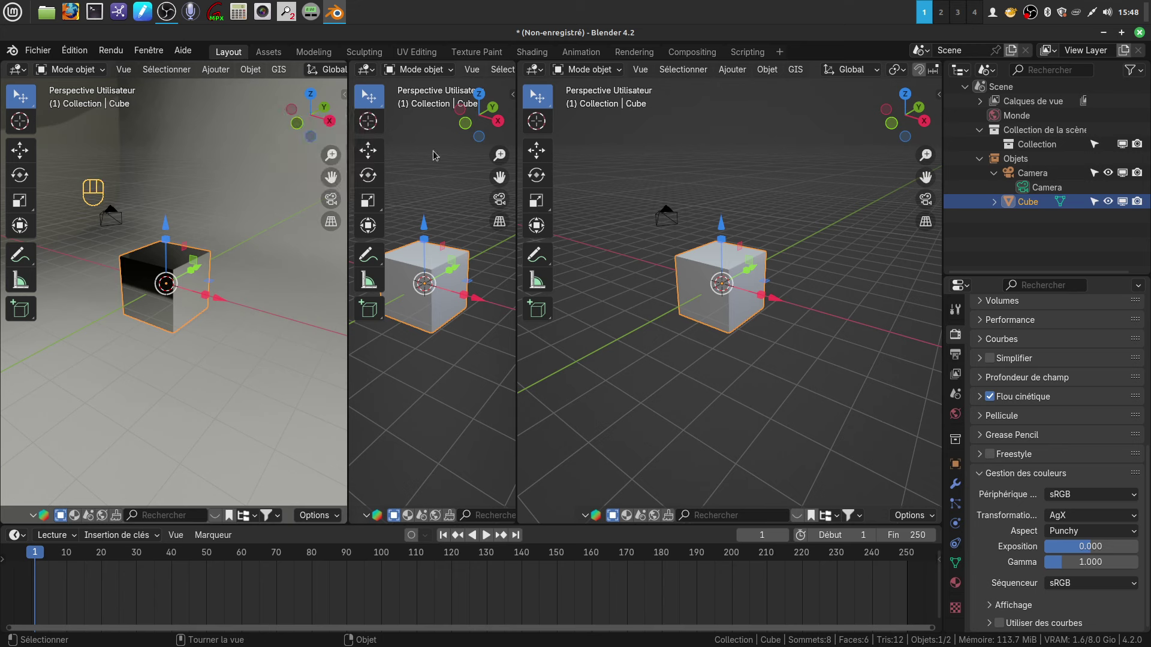
right_click(347, 170)
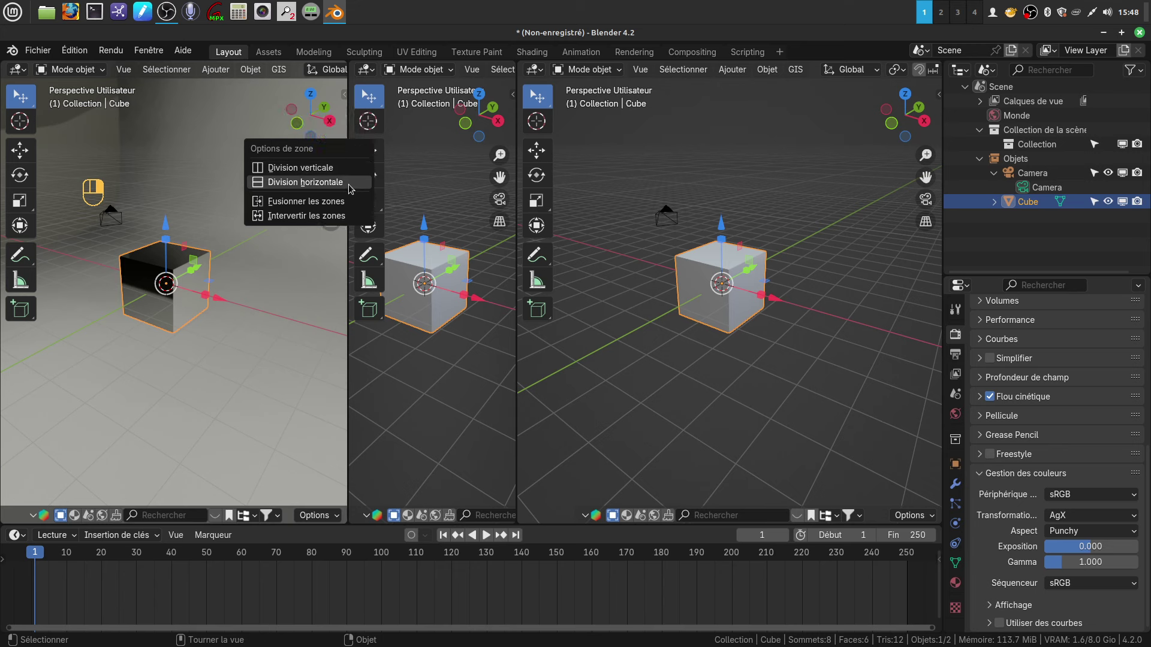
left_click(336, 200)
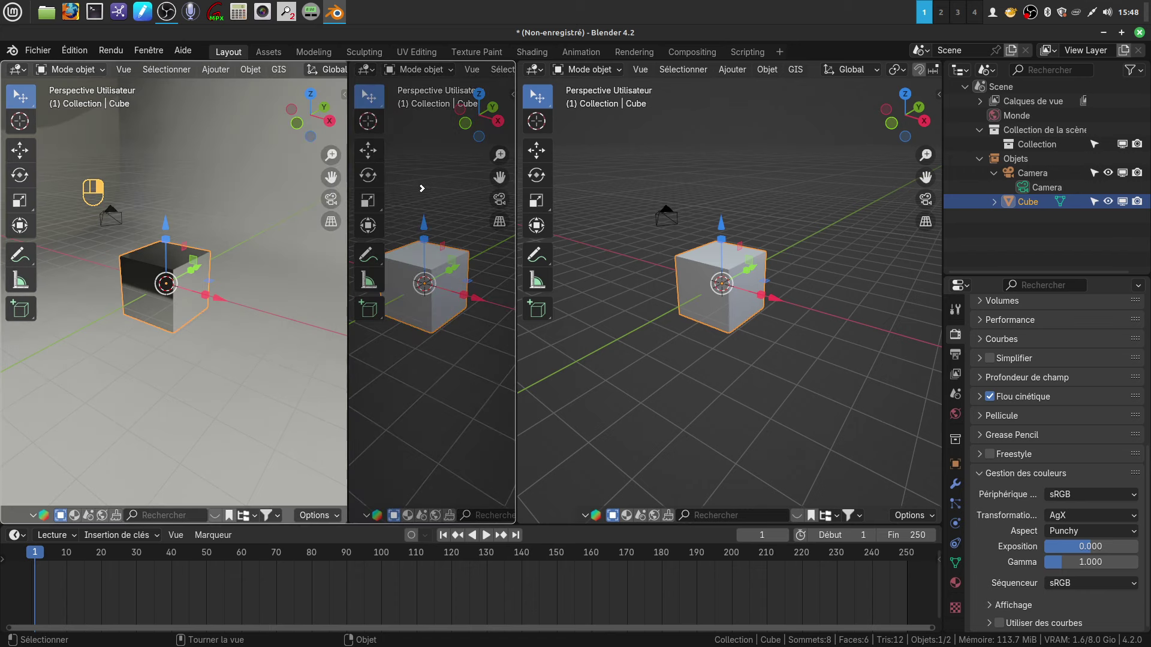
left_click(428, 187)
left_click_drag(518, 371, 426, 346)
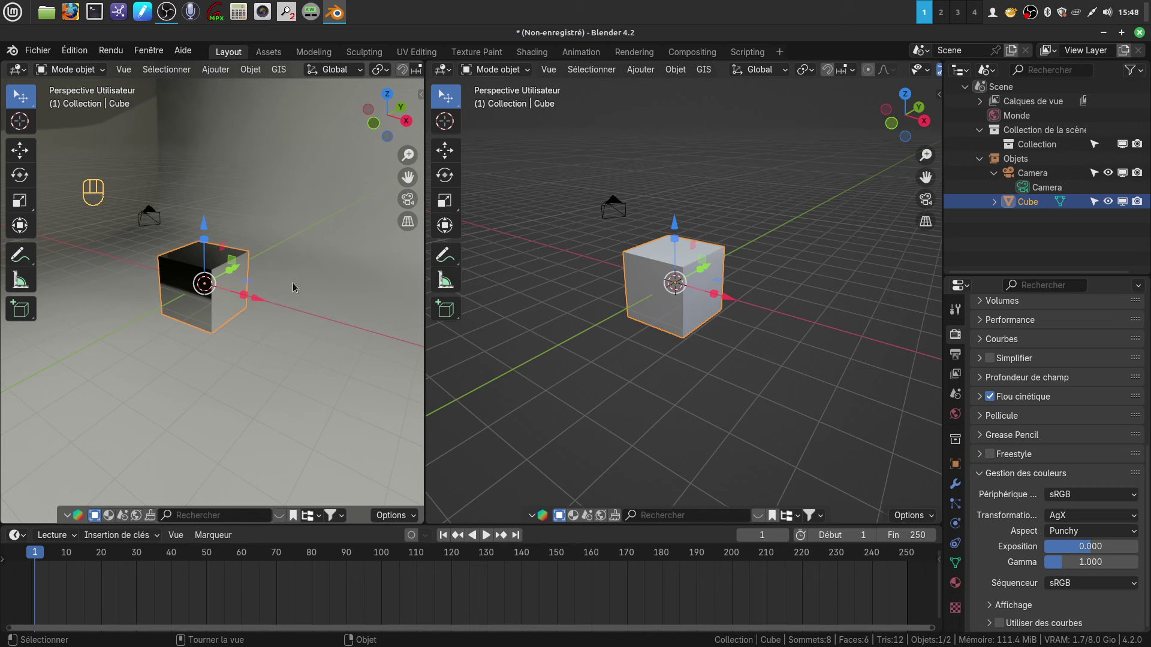
- Turn the solid-shaded 3D viewport into a shader editor showing the cube's material
middle_click_drag(293, 287, 263, 296, "shift")
scroll(329, 300, "up", 3)
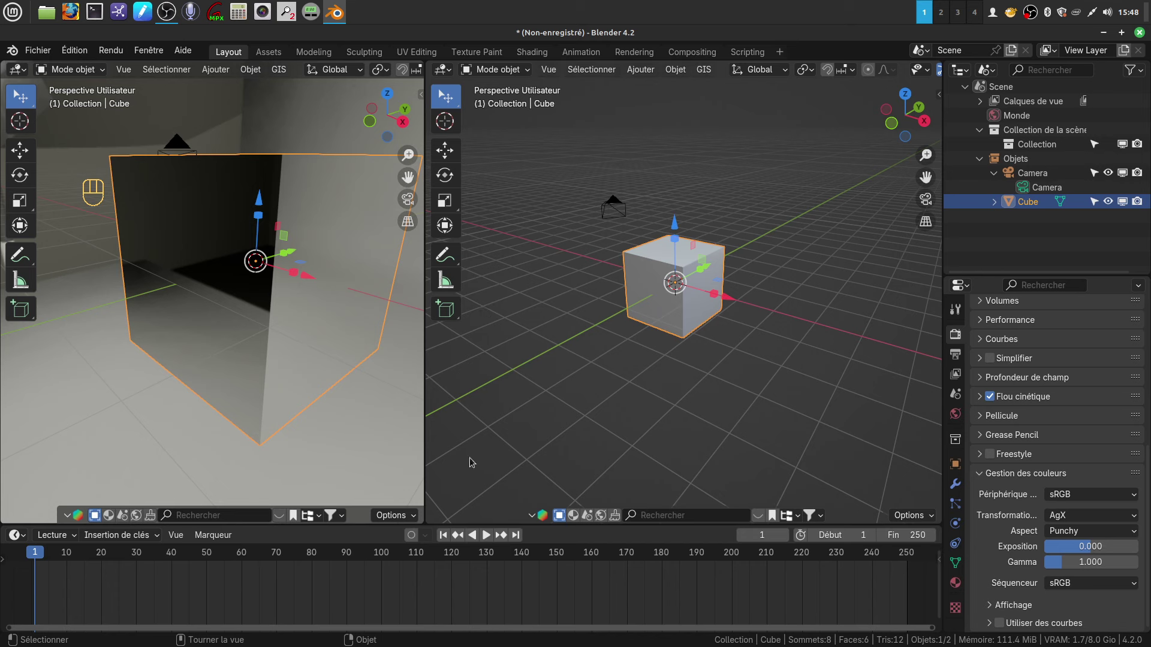
scroll(488, 487, "up", 5)
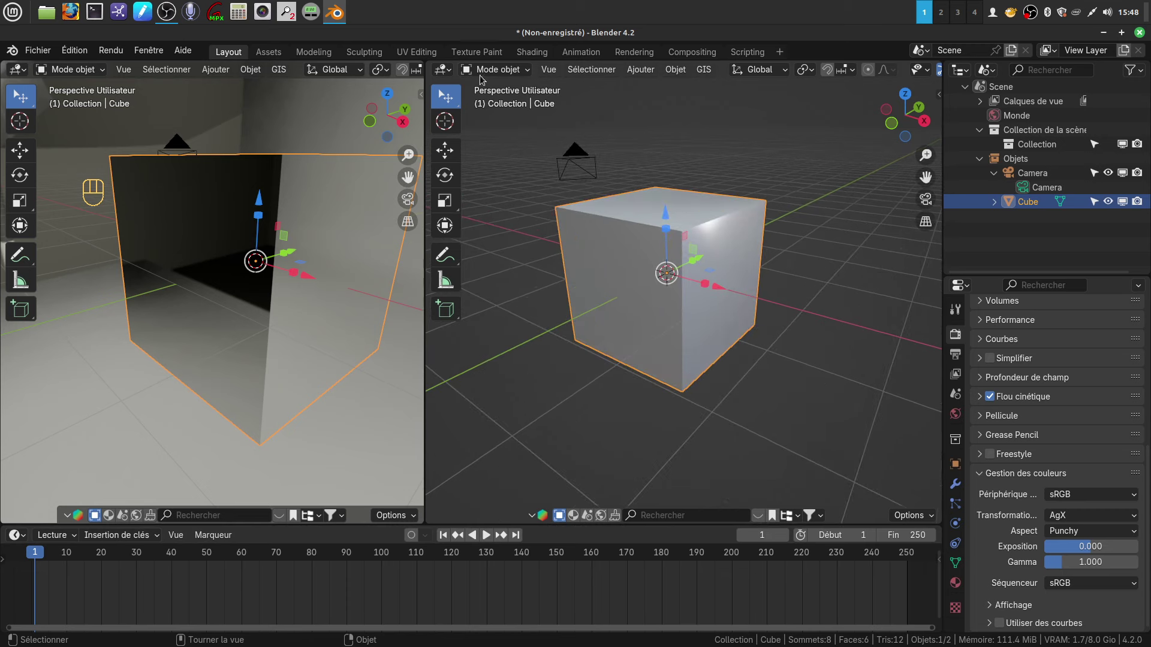
left_click(444, 70)
left_click(507, 205)
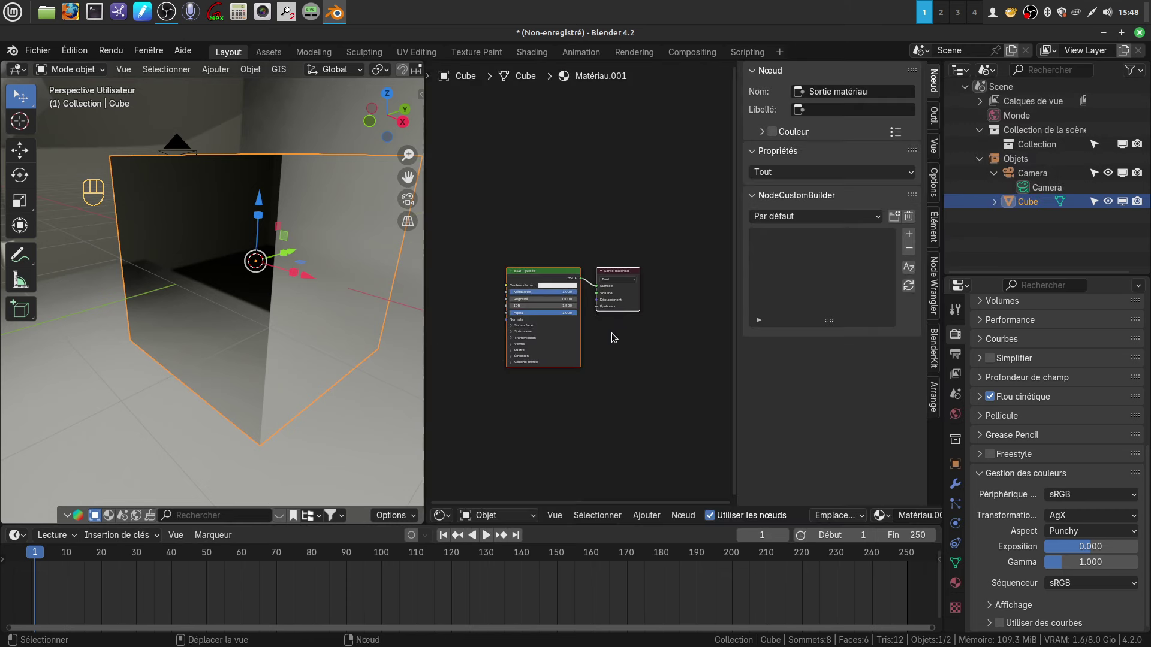
- Delete the BSDF guidée node from Matériau.001 and hide the node editor's sidebar
left_click(536, 287)
middle_click_drag(633, 373, 680, 314)
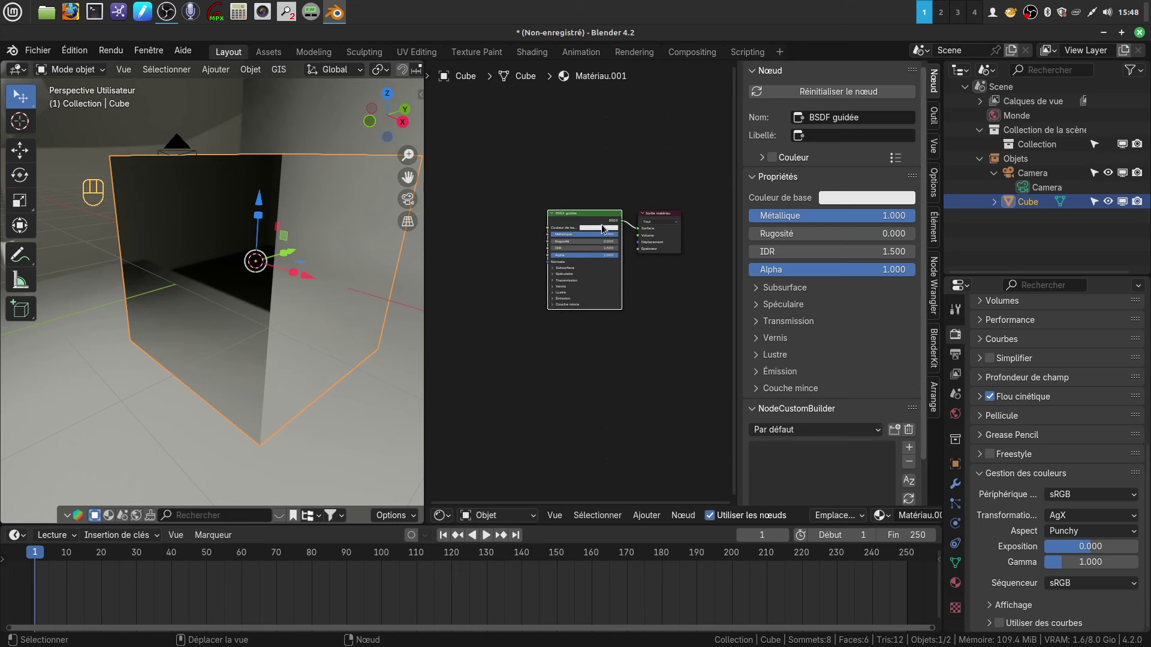
key("Delete")
middle_click_drag(315, 279, 348, 296)
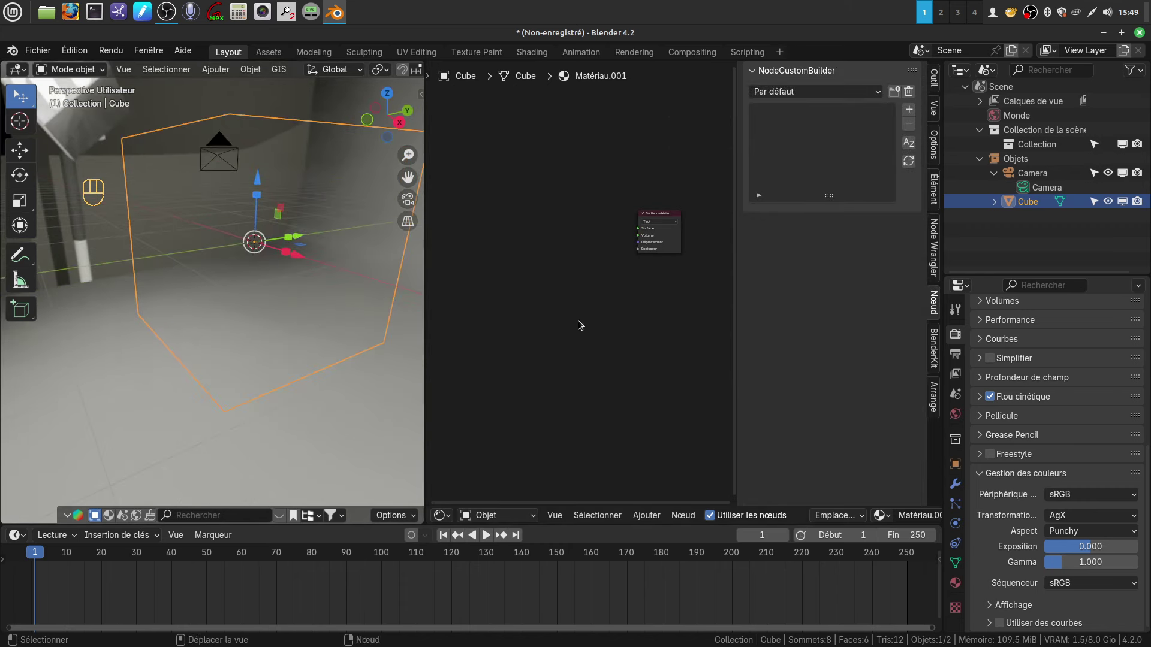
middle_click_drag(585, 321, 571, 269)
key("n")
- Add a Shader de mélange node just before the Sortie matériau node
scroll(748, 402, "up", 5)
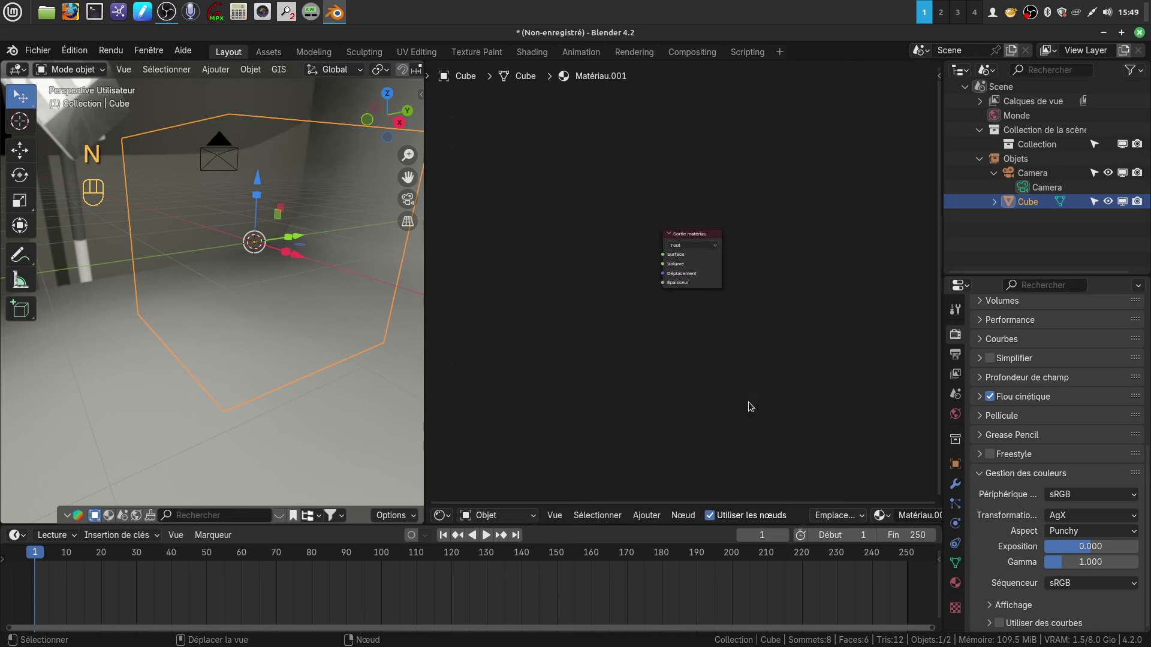
middle_click_drag(697, 338, 762, 334)
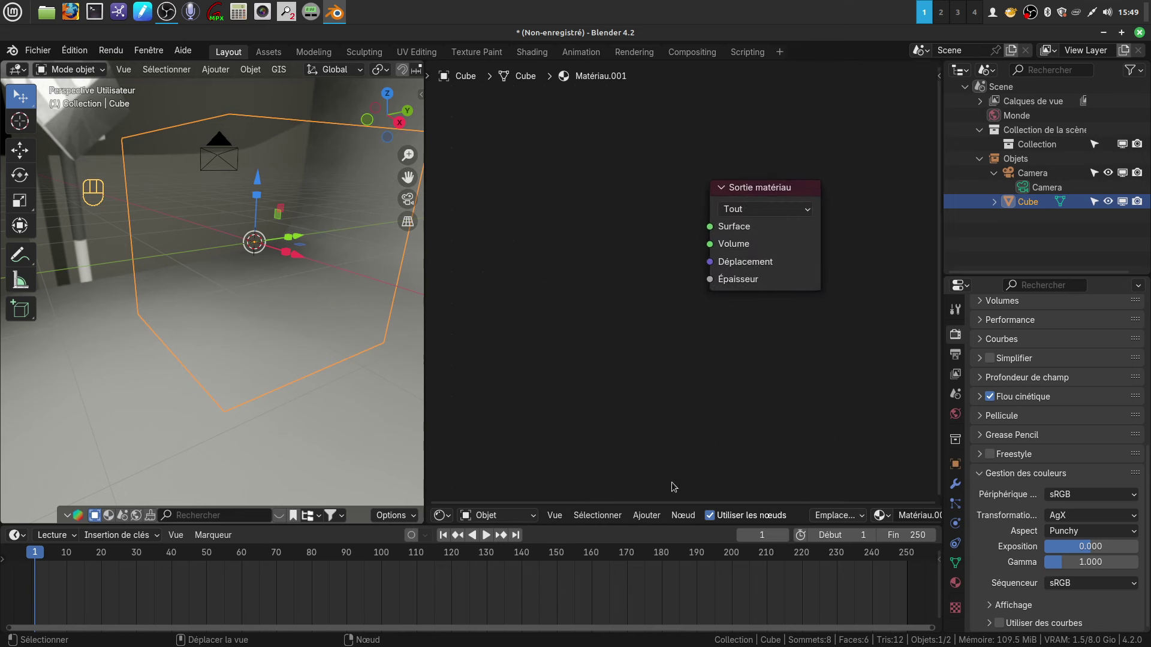
left_click(640, 514)
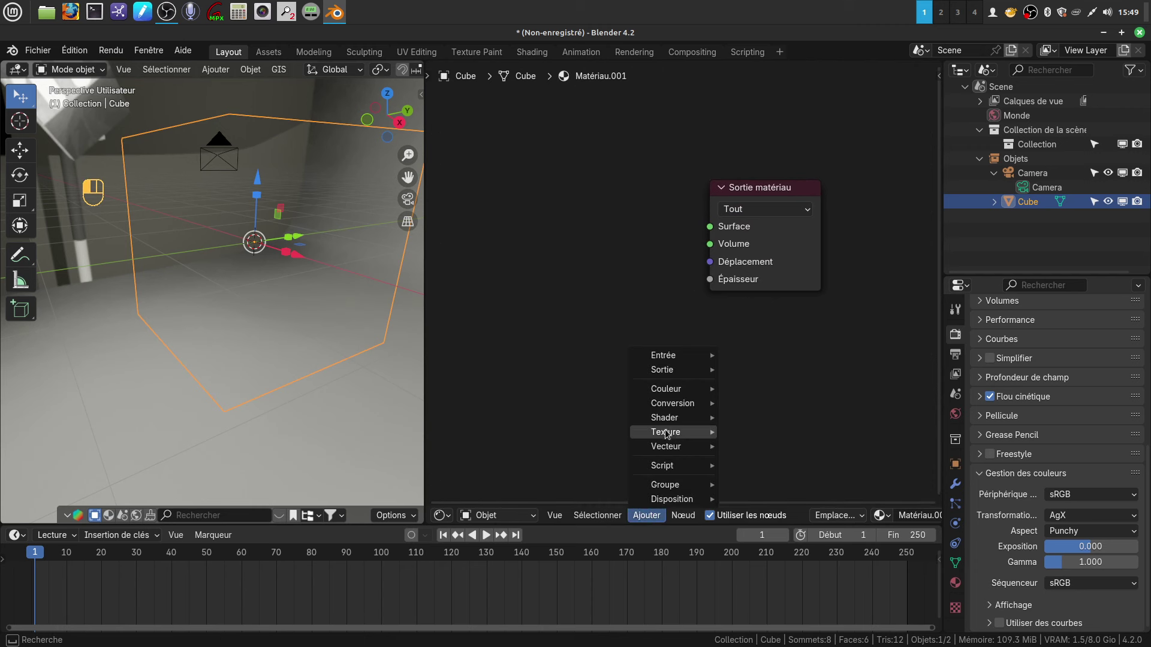
mouse_move(653, 420)
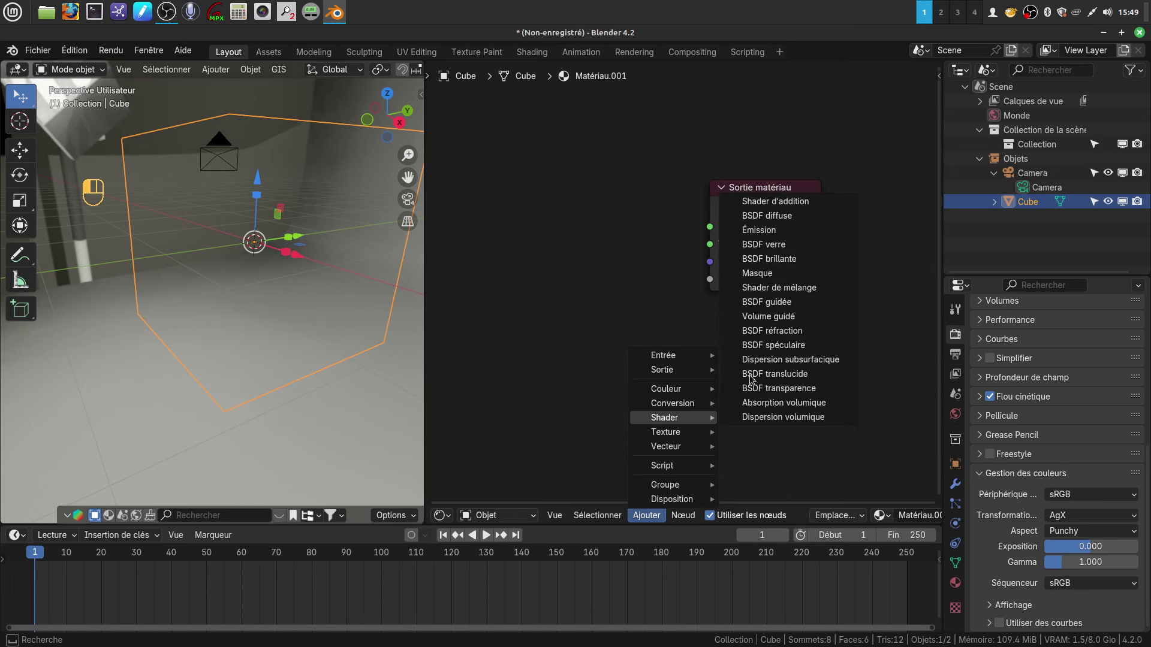
left_click(779, 288)
left_click(653, 388)
middle_click_drag(653, 389, 766, 359)
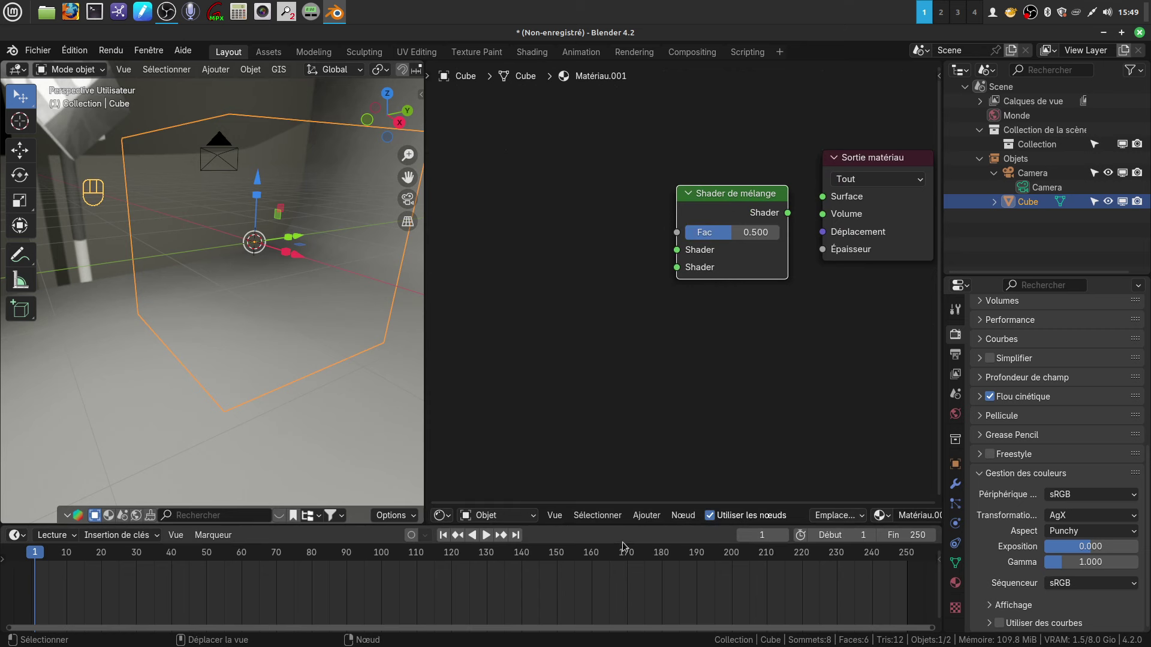
- Add a "Poids pour superposition" input node above and before the Shader de mélange node
left_click(646, 515)
mouse_move(705, 362)
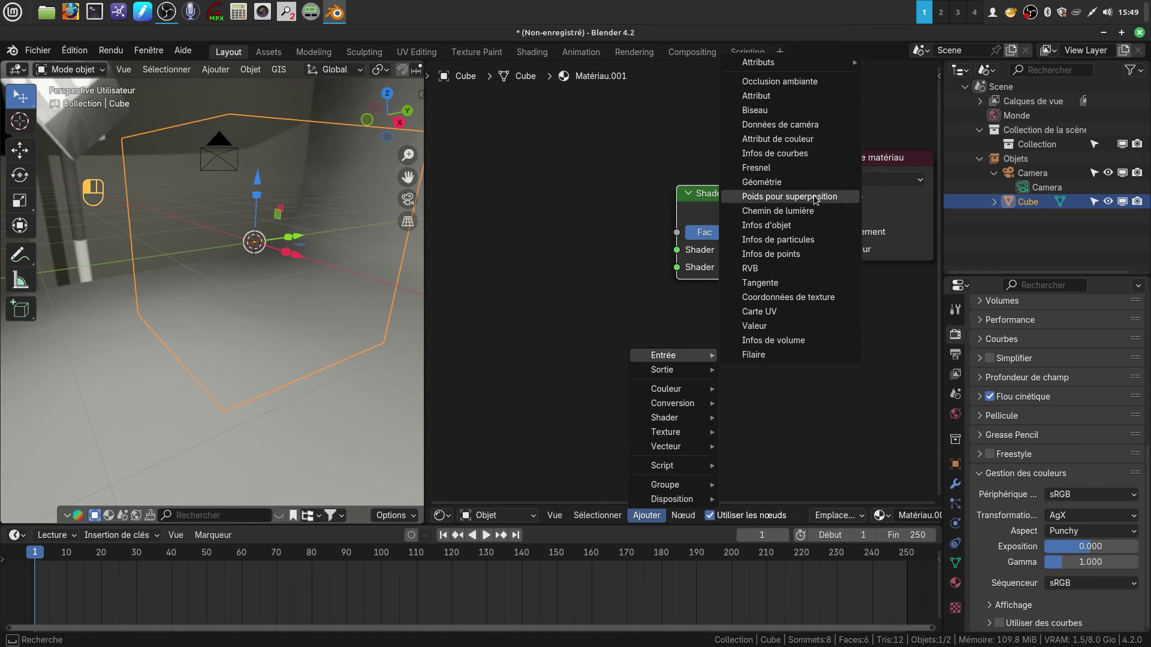
left_click(789, 196)
left_click(794, 191)
- Add a BSDF brillante node below the "Poids pour superposition" node
left_click(646, 516)
mouse_move(658, 448)
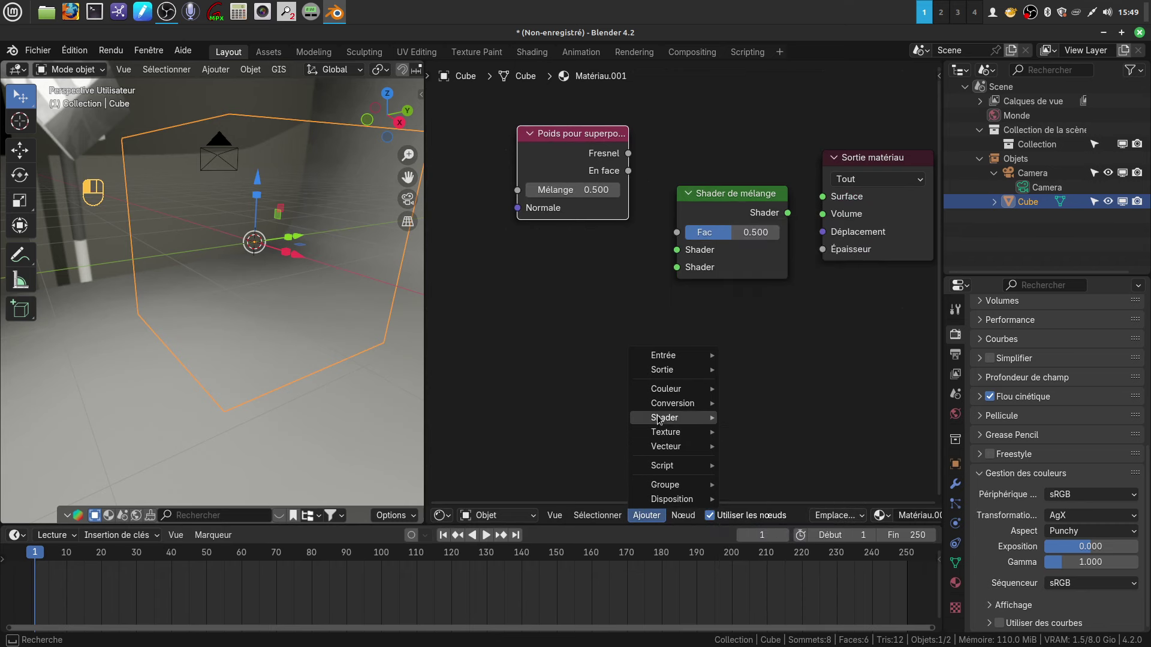
mouse_move(657, 418)
left_click(797, 265)
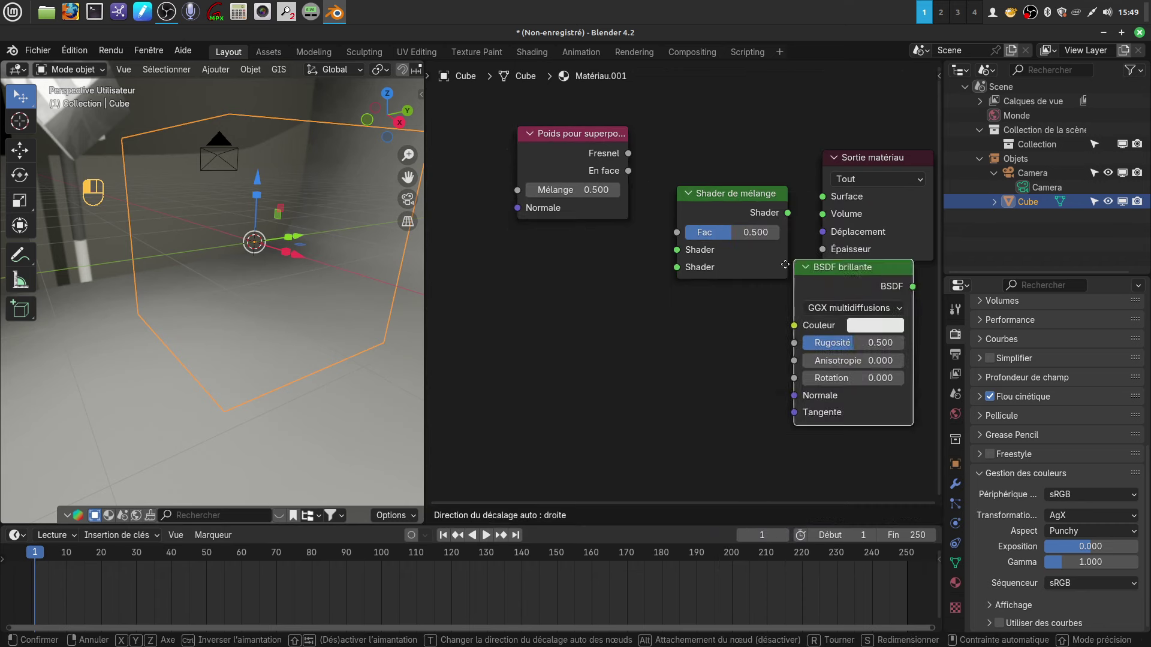
left_click(454, 251)
scroll(616, 379, "down", 2)
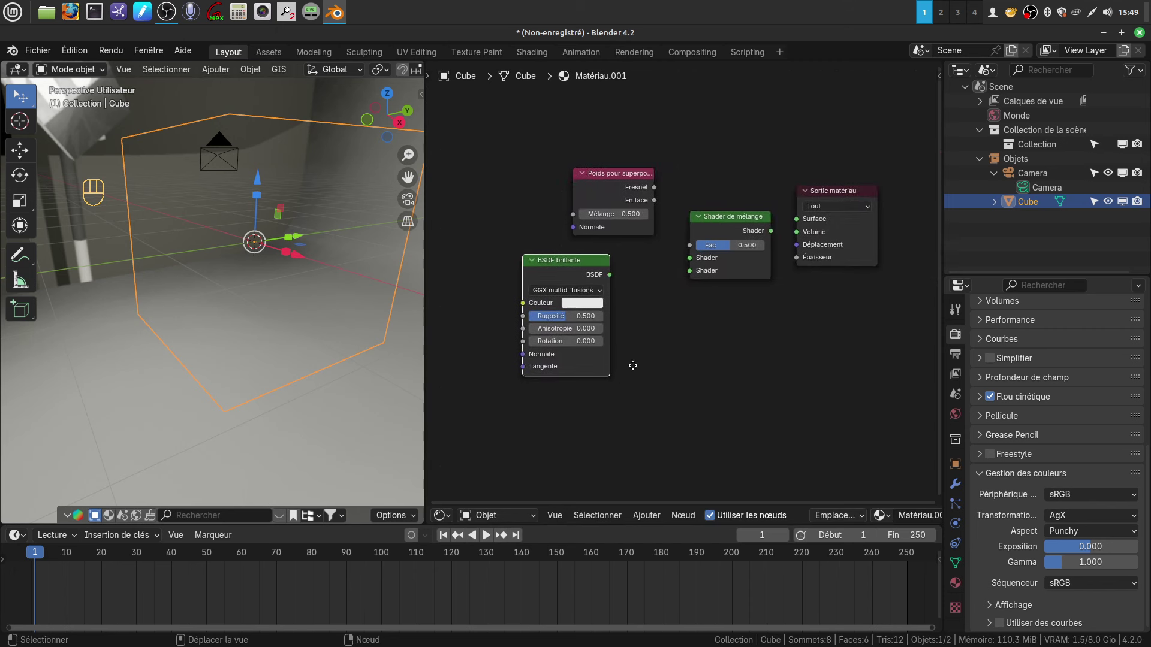
middle_click_drag(633, 365, 656, 318)
- Add a BSDF transparence node below BSDF brillante and set the BSDF brillante Rugosité to 0
left_click(646, 515)
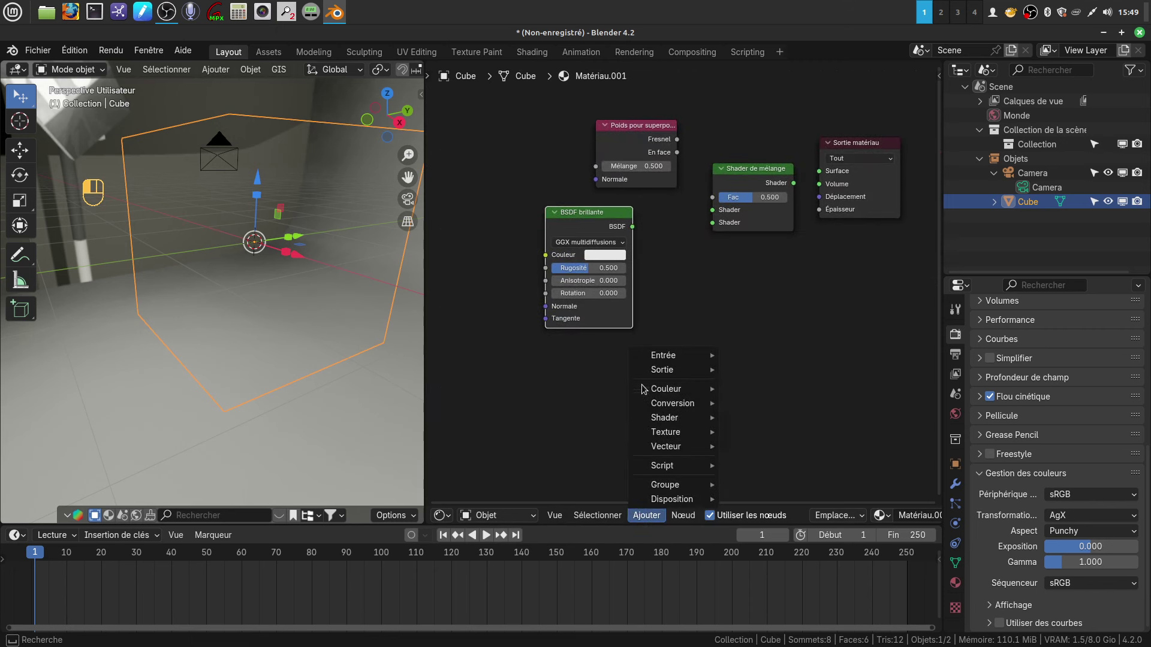
mouse_move(663, 418)
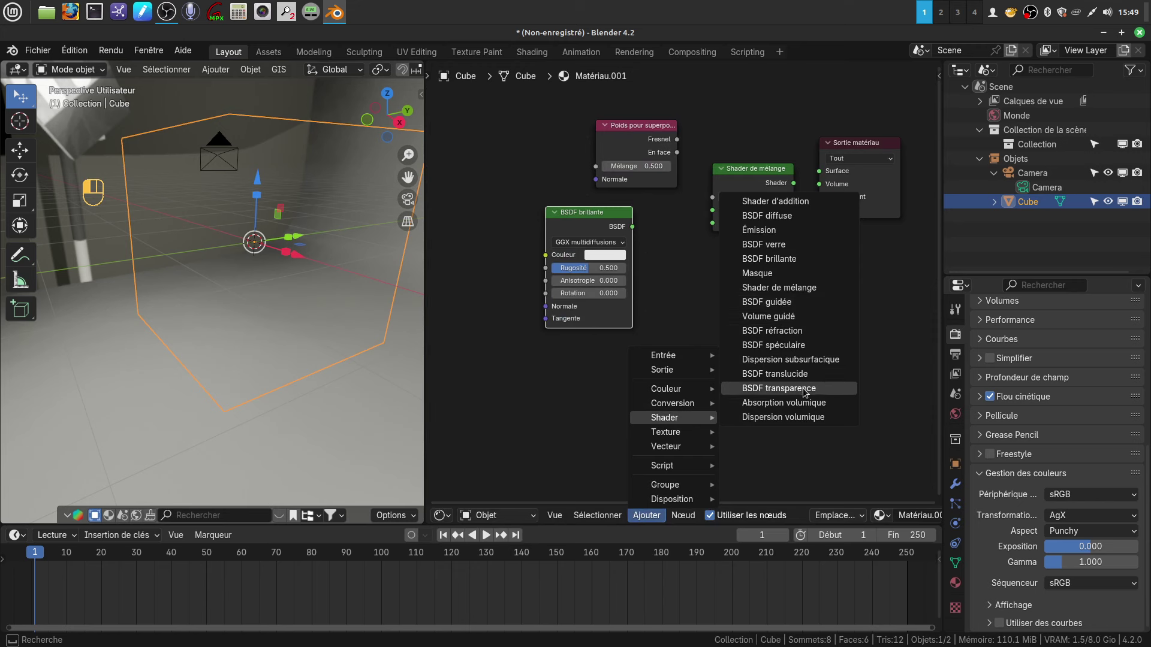
left_click(780, 389)
left_click(599, 372)
left_click_drag(580, 268, 554, 268)
- Connect BSDF brillante and BSDF transparence to the Shader de mélange's first and second Shader inputs, and En face to its Fac
left_click_drag(633, 227, 712, 210)
left_click_drag(640, 368, 712, 222)
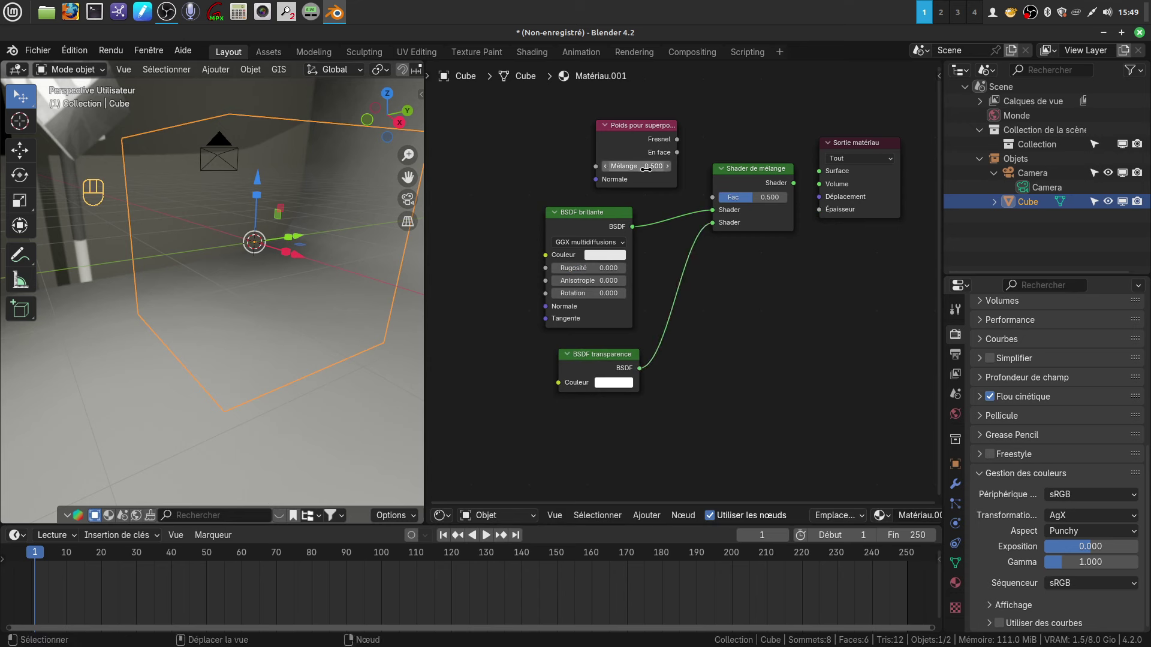
left_click_drag(676, 153, 713, 197)
scroll(741, 322, "down", 1)
middle_click_drag(257, 340, 308, 375)
left_click(290, 394)
scroll(291, 398, "up", 2)
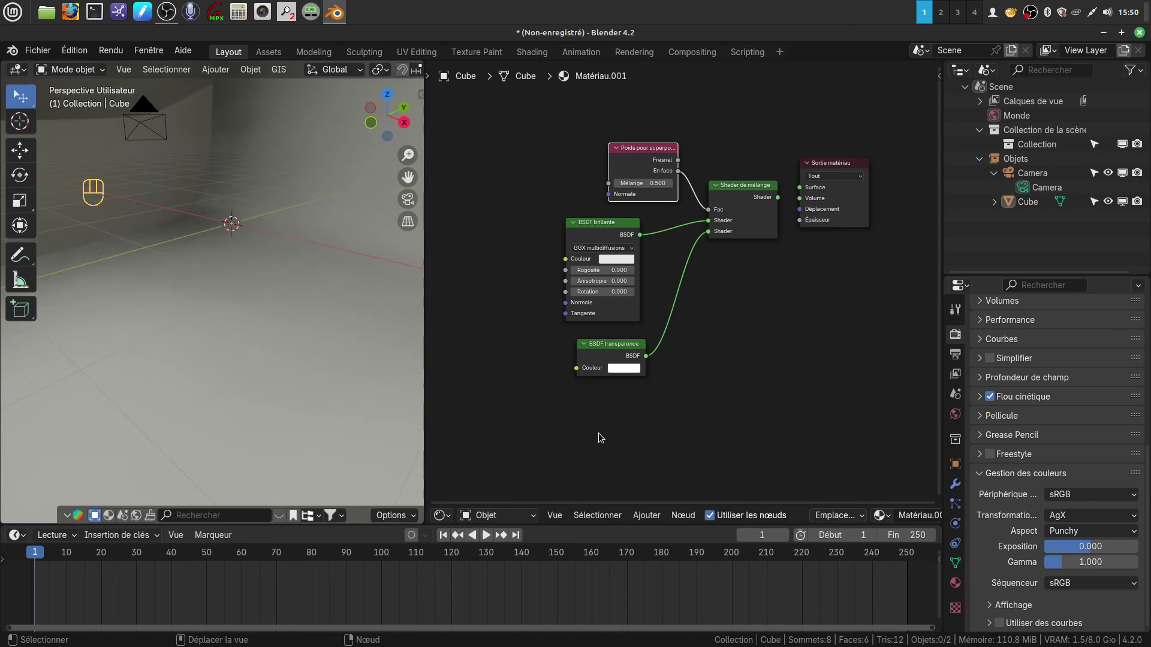
scroll(604, 431, "down", 2)
middle_click_drag(604, 432, 624, 414)
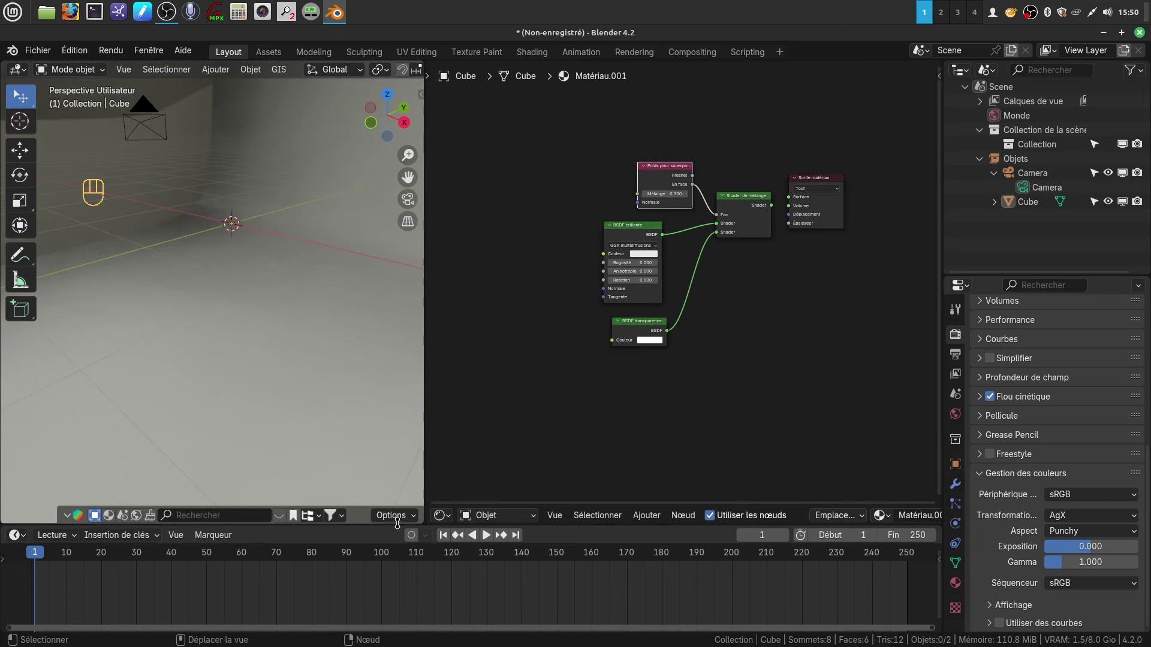
left_click(442, 515)
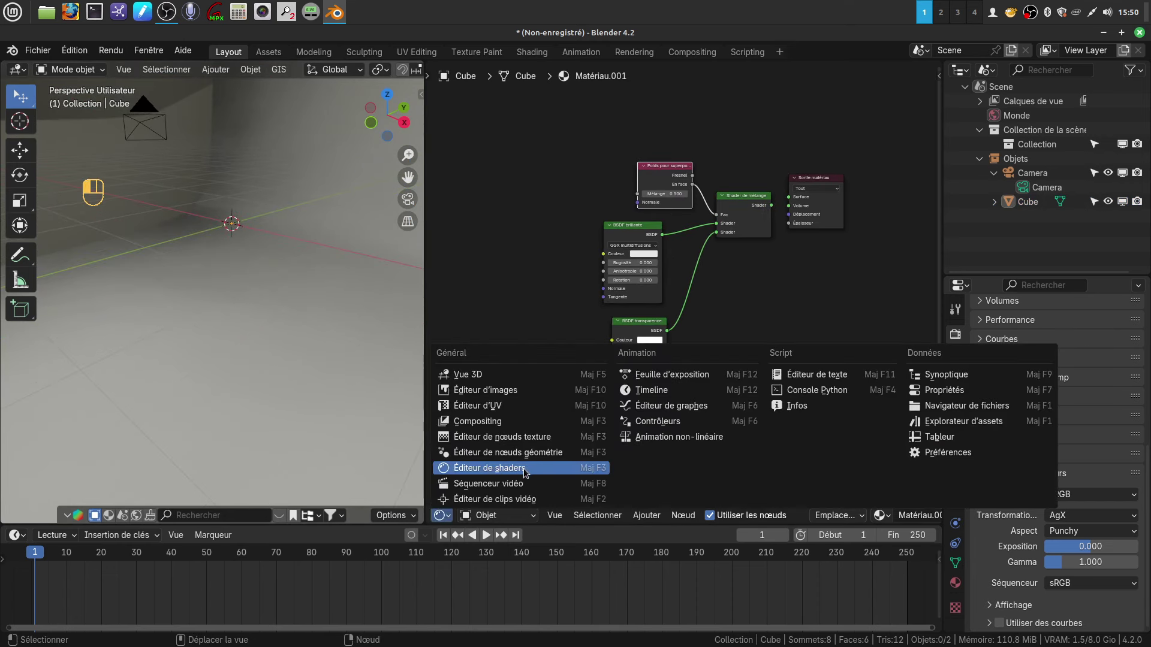
left_click(222, 290)
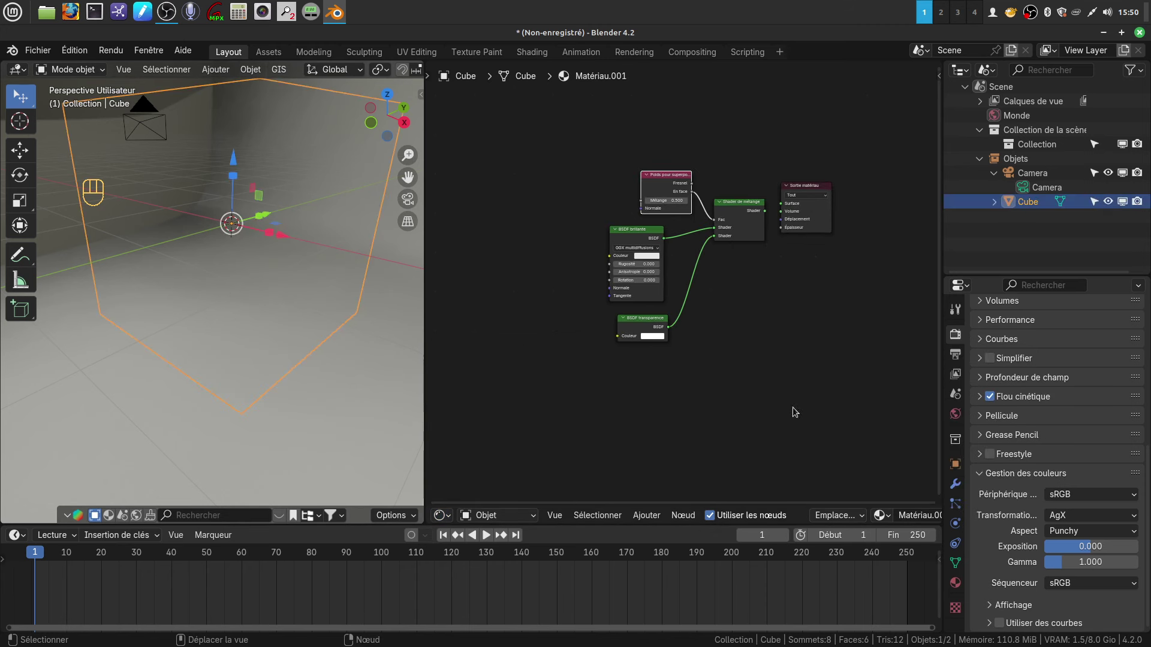
- Connect the Shader de mélange output to the Surface input of Sortie matériau
scroll(746, 390, "down", 2)
middle_click_drag(319, 340, 275, 362)
scroll(711, 378, "up", 2)
middle_click_drag(712, 375, 606, 444)
scroll(575, 344, "up", 2)
left_click_drag(575, 298, 599, 286)
scroll(582, 389, "down", 1)
middle_click_drag(579, 396, 668, 357, "shift")
middle_click_drag(242, 360, 282, 382)
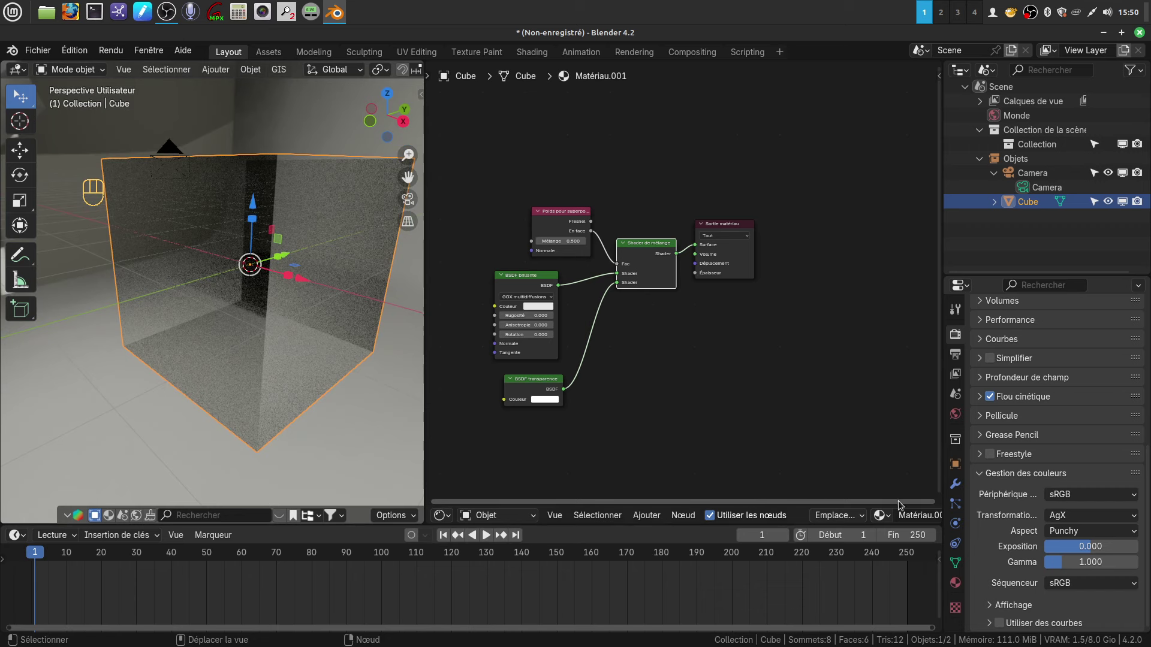
- Set the render method to Mélangé in the surface settings of the cube's material
left_click(955, 583)
scroll(991, 491, "down", 3)
scroll(990, 492, "down", 2)
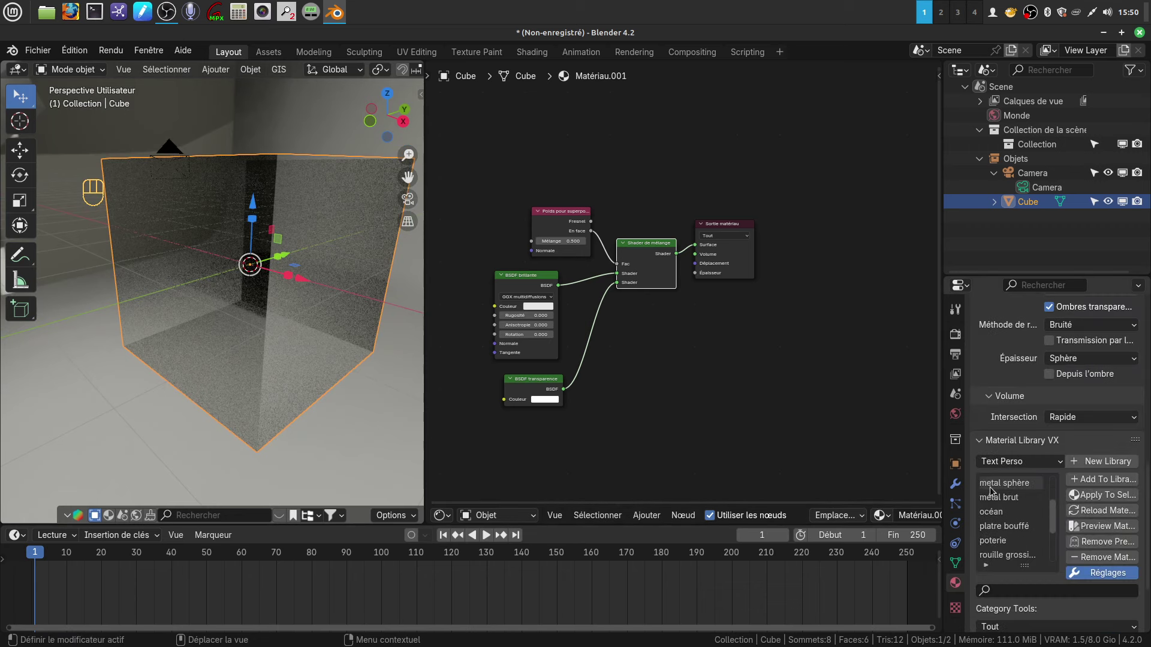
scroll(973, 372, "up", 6)
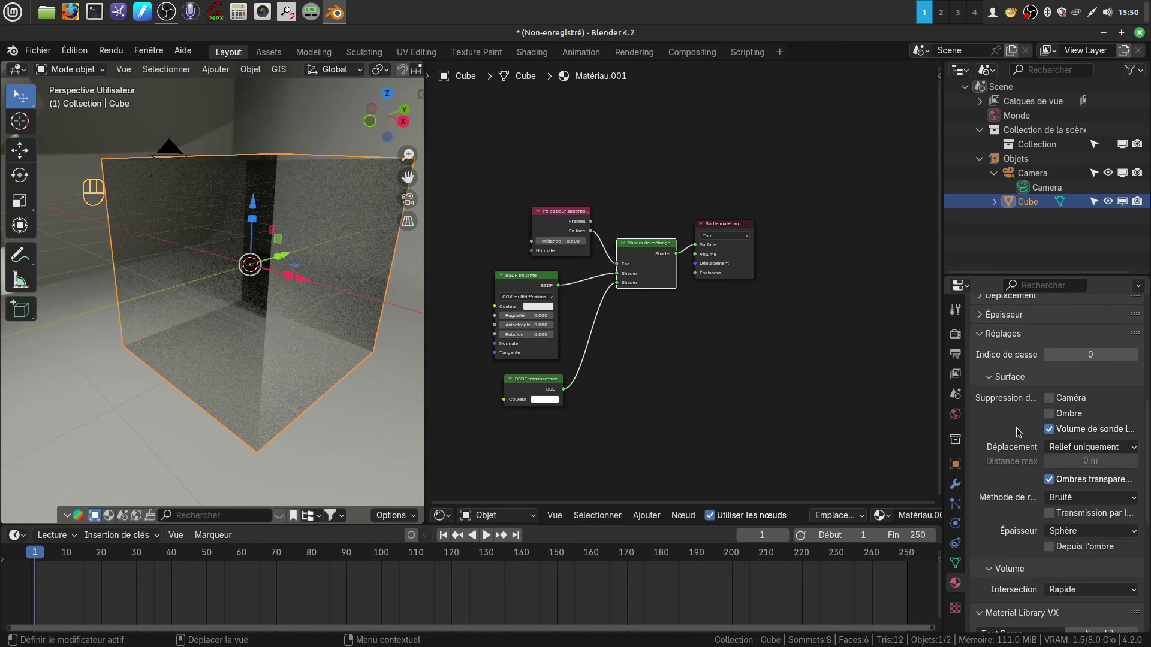
scroll(1015, 441, "down", 1)
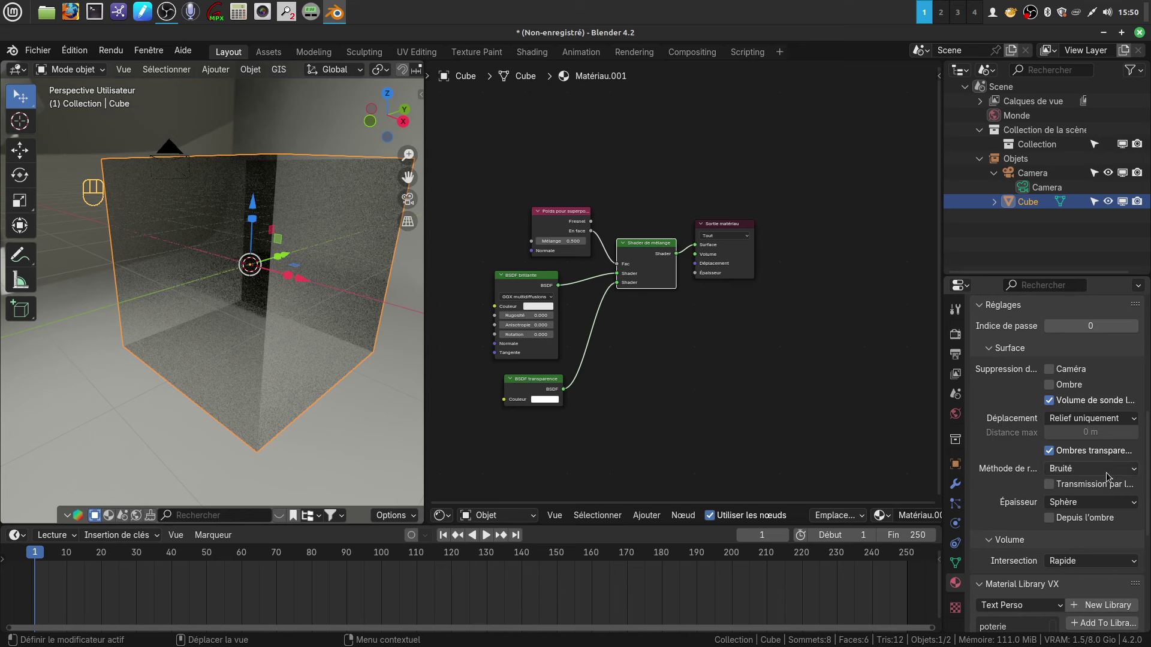
scroll(1077, 475, "down", 1)
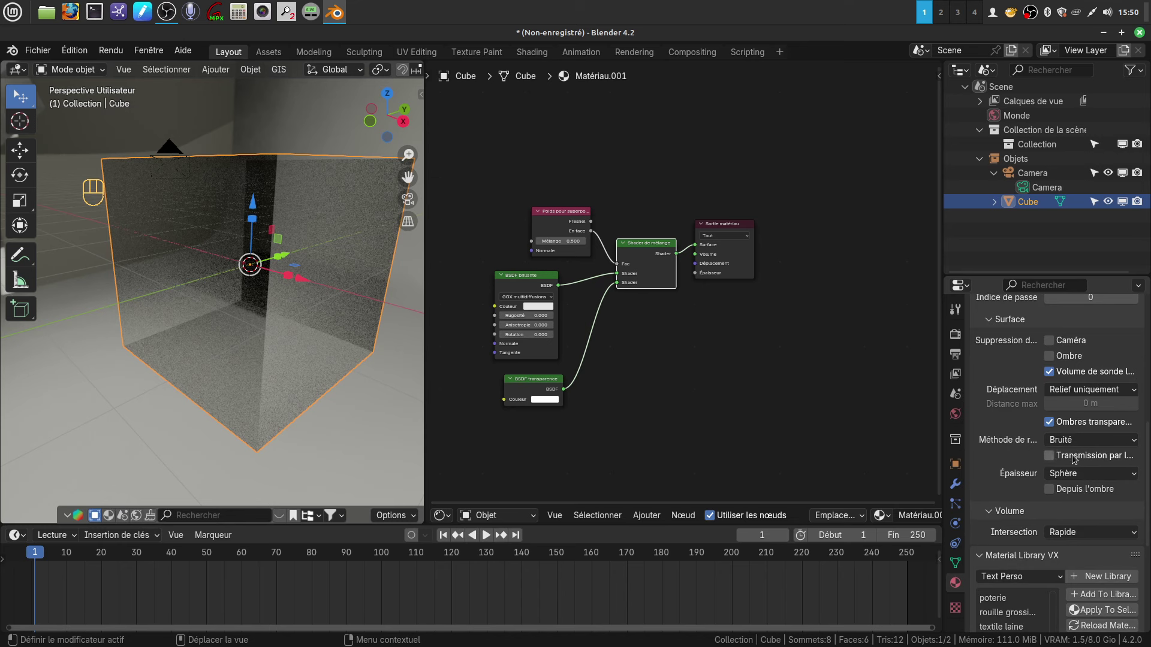
left_click(1134, 444)
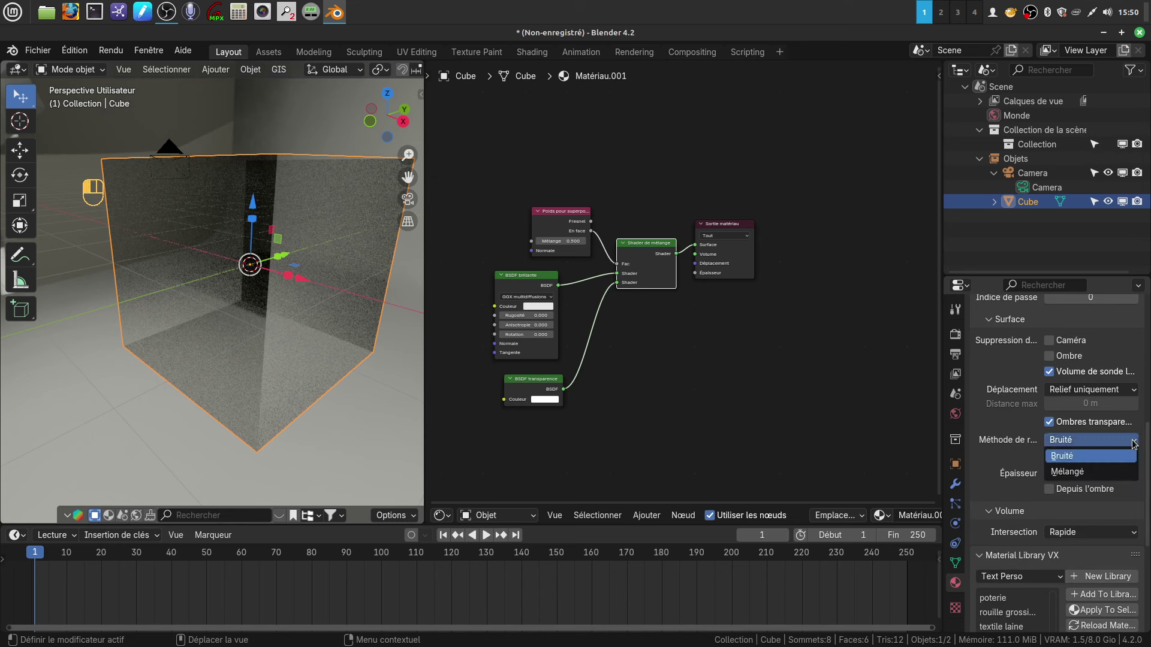
left_click(1081, 474)
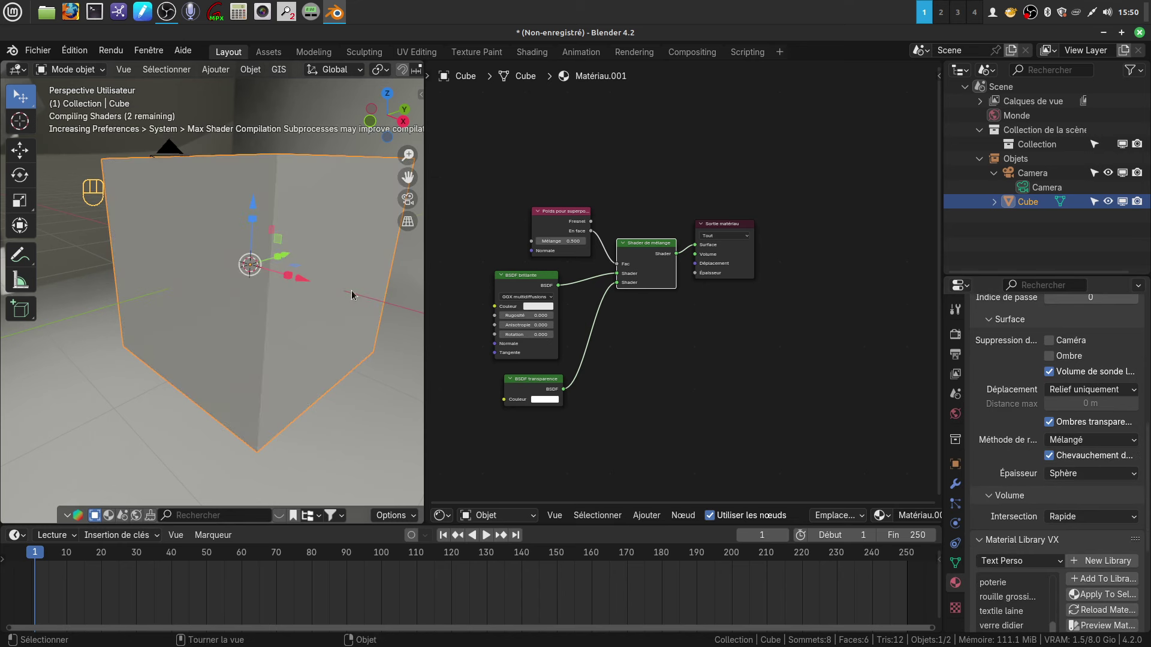
- Deselect the cube and examine its glossy and transparent faces from several angles and distances
mouse_move(304, 271)
middle_mouse_down()
mouse_move(369, 238)
mouse_move(397, 275)
mouse_move(318, 279)
middle_mouse_up()
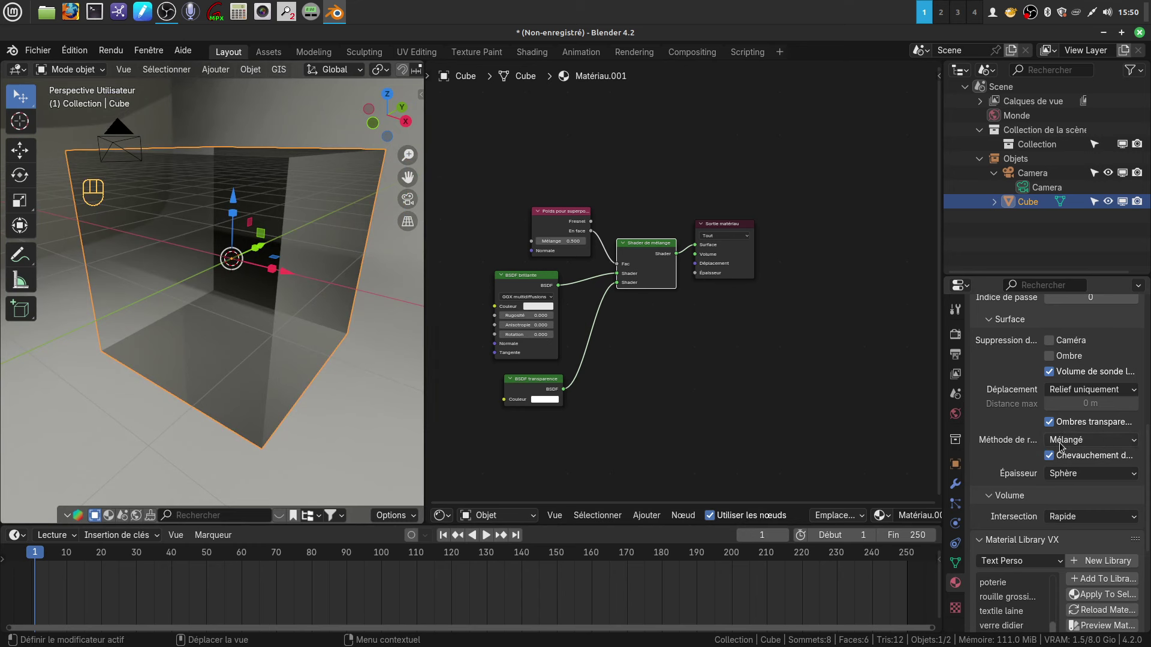
left_click(1135, 446)
middle_click_drag(255, 325, 180, 293)
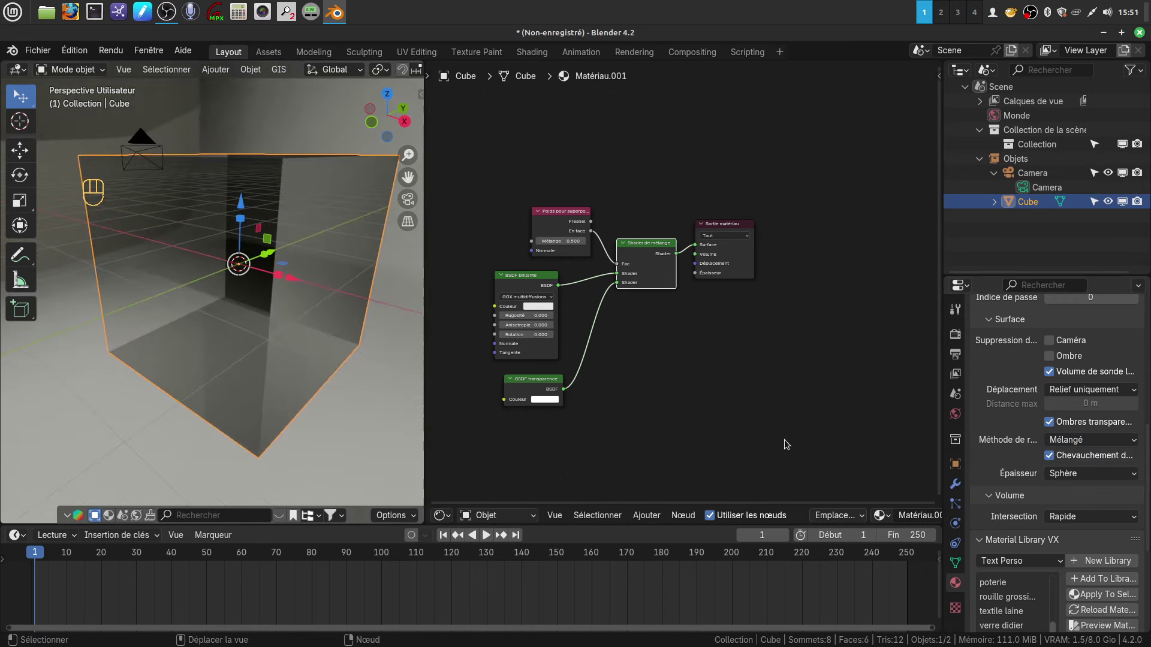
middle_click_drag(273, 293, 251, 341)
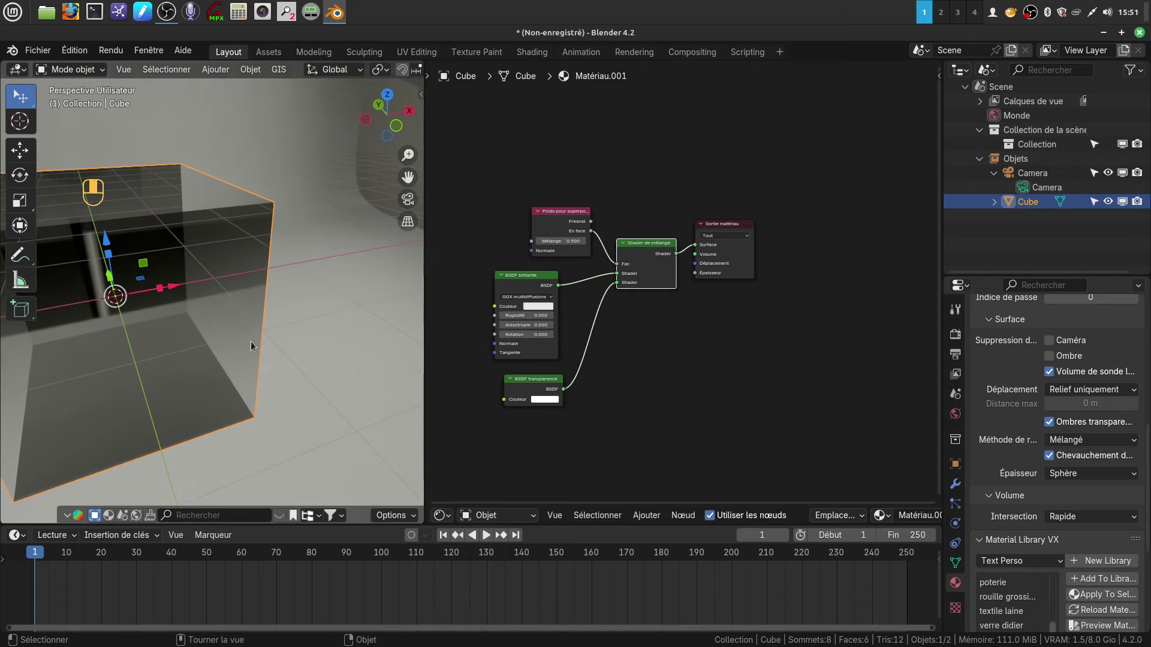
left_click(250, 341)
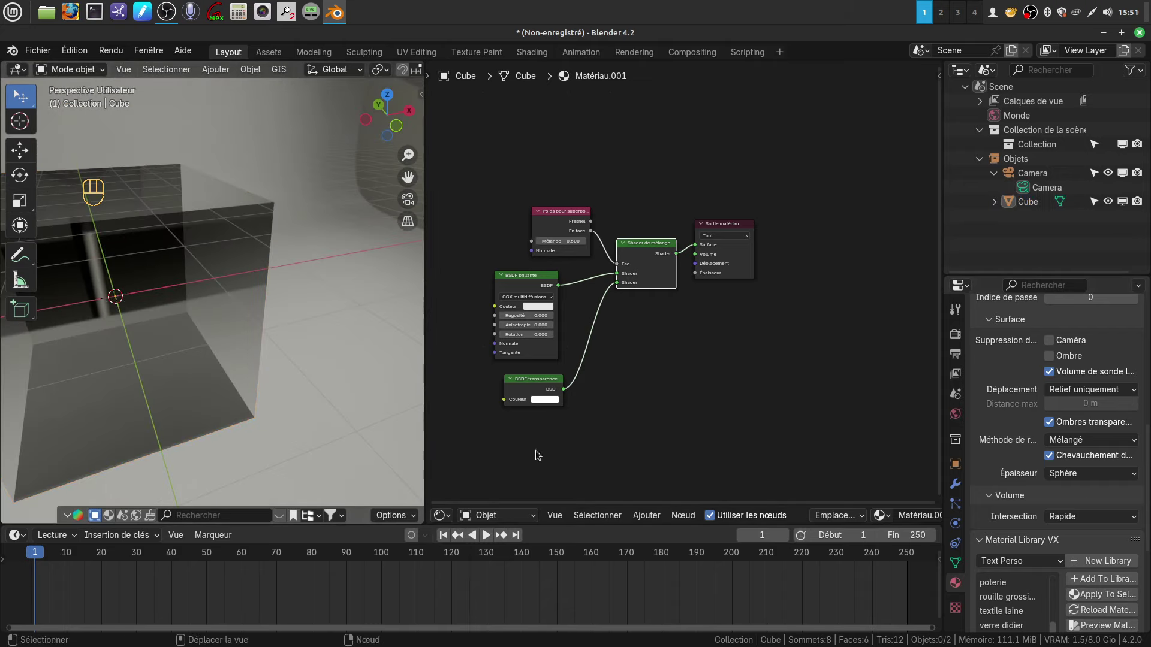
middle_click_drag(214, 316, 282, 285)
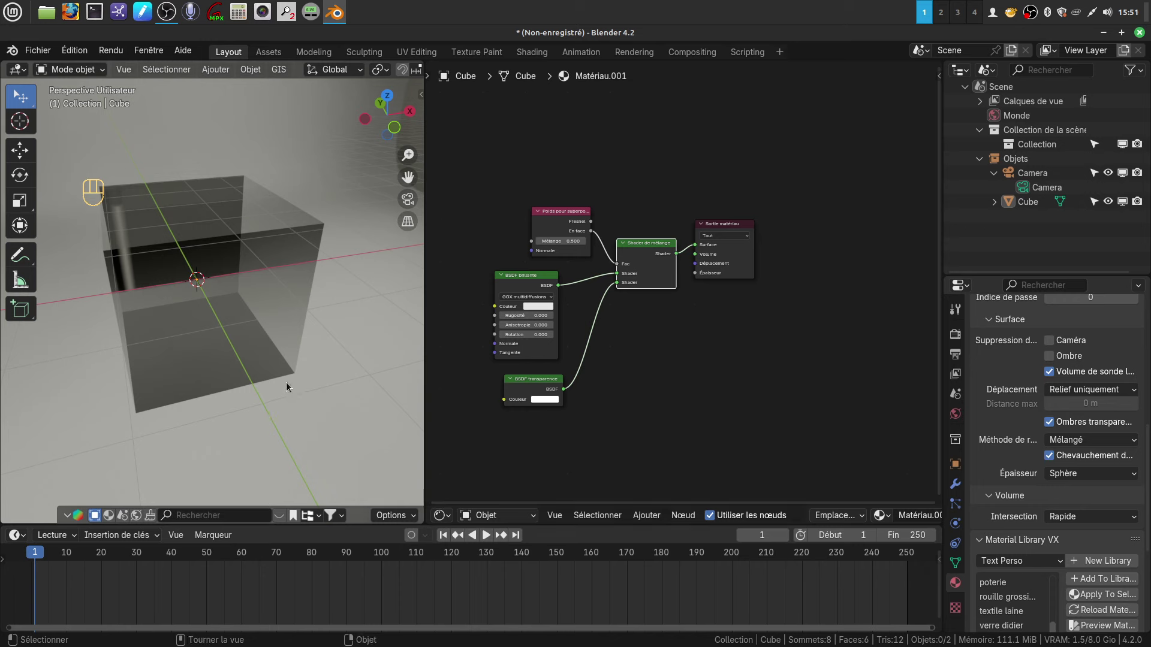
middle_click_drag(308, 346, 271, 355)
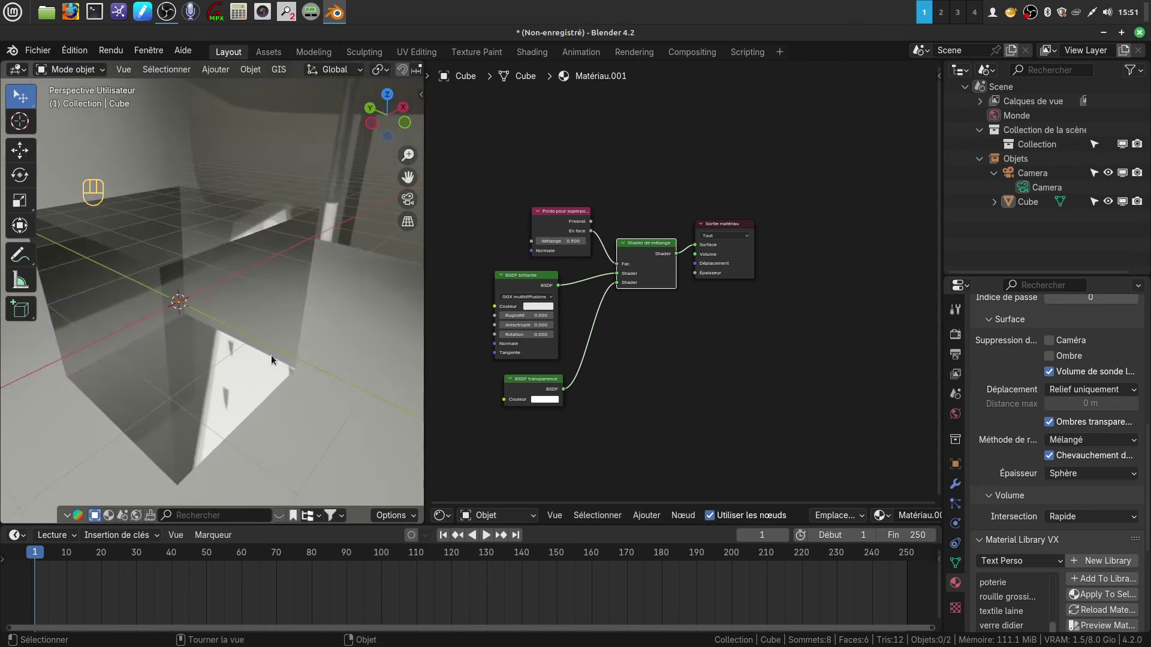
scroll(270, 355, "down", 10)
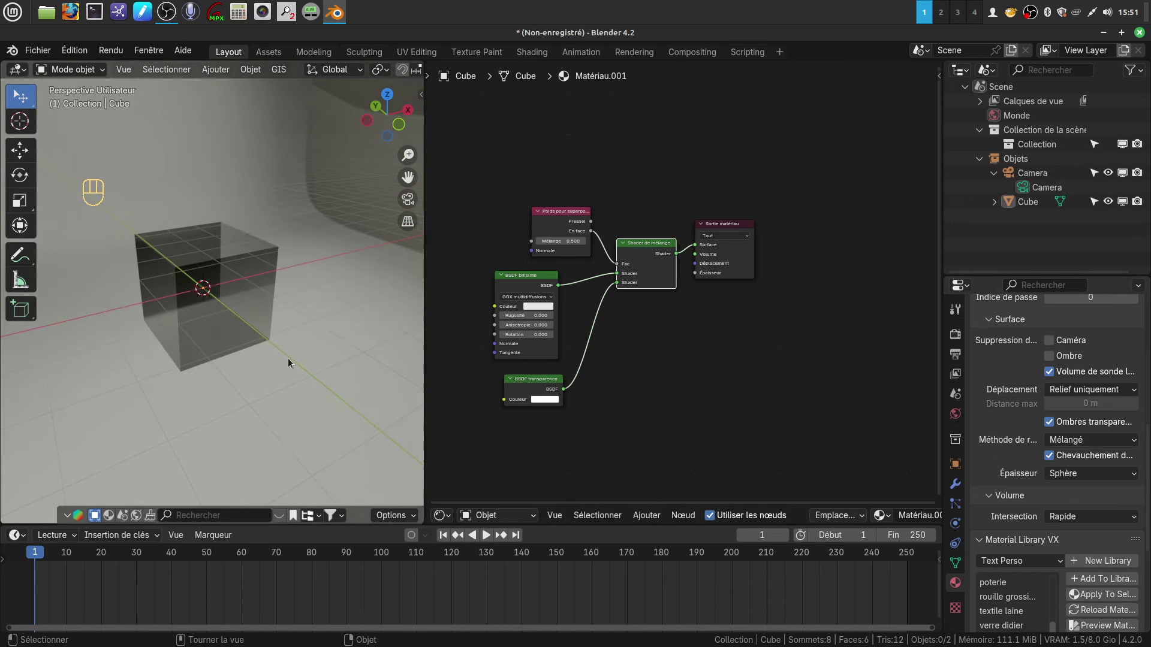
scroll(300, 387, "up", 5)
middle_click_drag(286, 325, 385, 425)
mouse_move(289, 357)
middle_mouse_down()
mouse_move(278, 378)
mouse_move(295, 368)
middle_mouse_up()
- Widen the 3D viewport and examine the environment reflections on the cube and through its transparent faces
left_click_drag(425, 391, 539, 390)
mouse_move(360, 354)
middle_mouse_down()
mouse_move(332, 347)
mouse_move(344, 340)
middle_mouse_up()
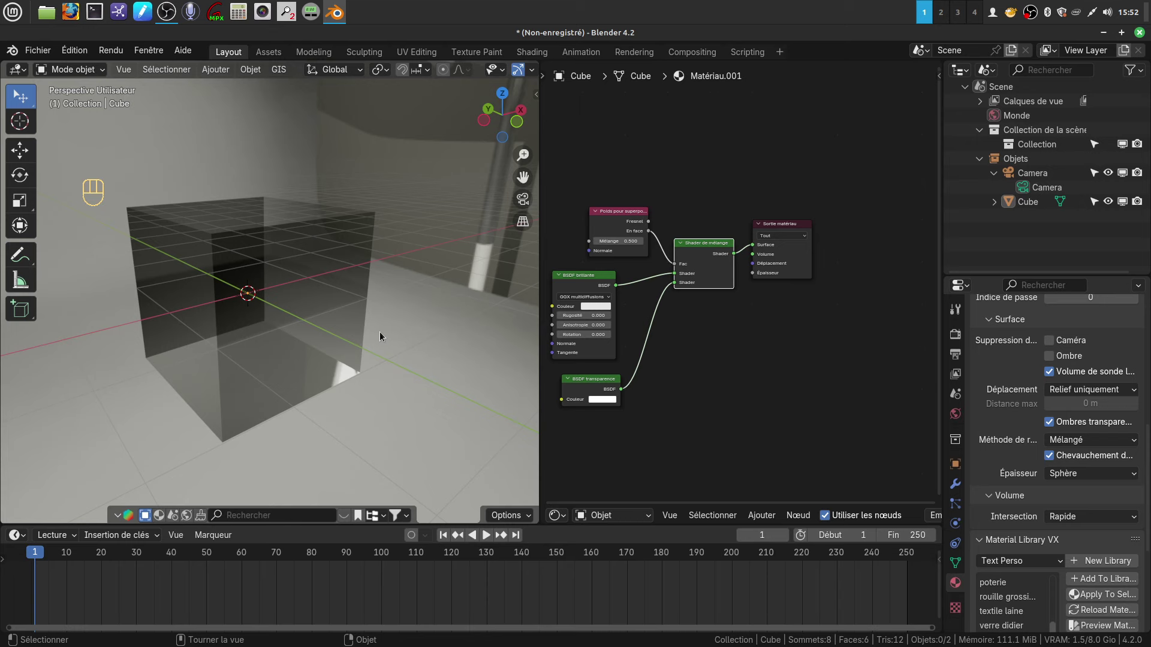
mouse_move(352, 359)
middle_mouse_down()
mouse_move(337, 354)
mouse_move(422, 326)
mouse_move(441, 346)
mouse_move(359, 355)
middle_mouse_up()
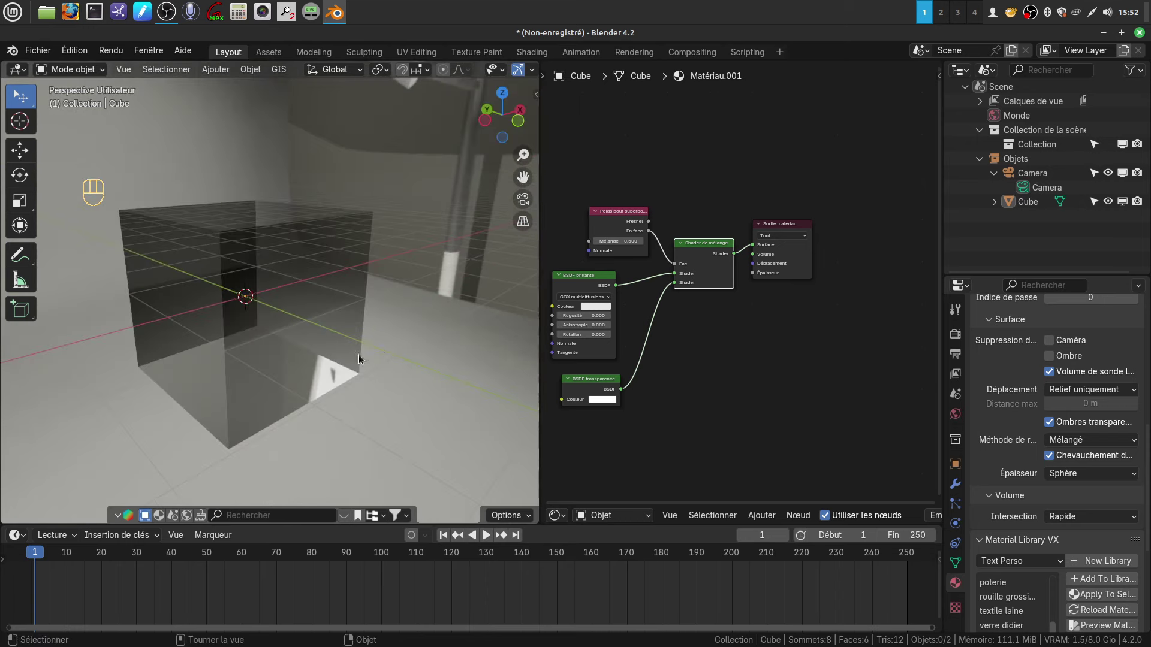
scroll(693, 448, "down", 1)
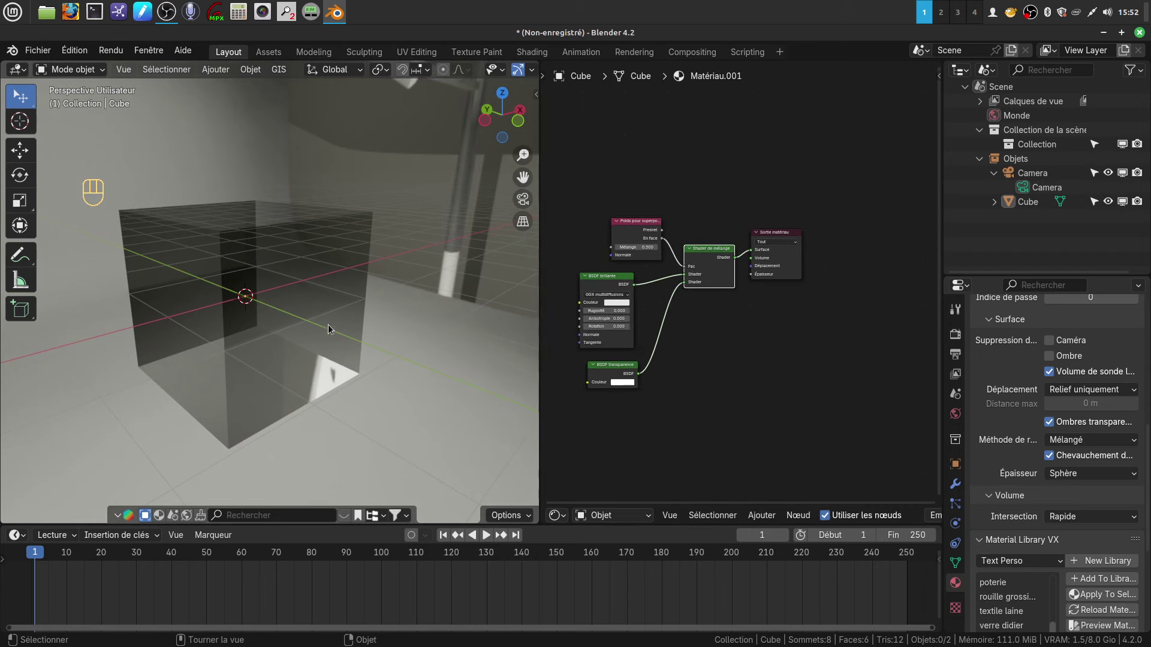
middle_click_drag(433, 364, 487, 370)
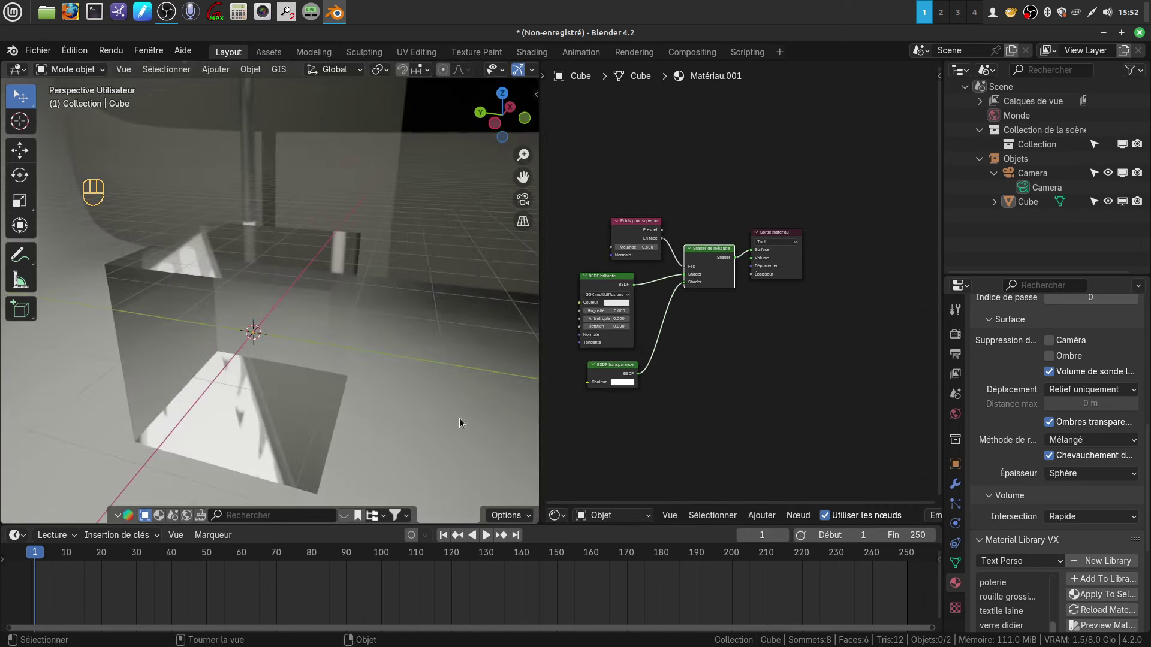
scroll(455, 424, "down", 2)
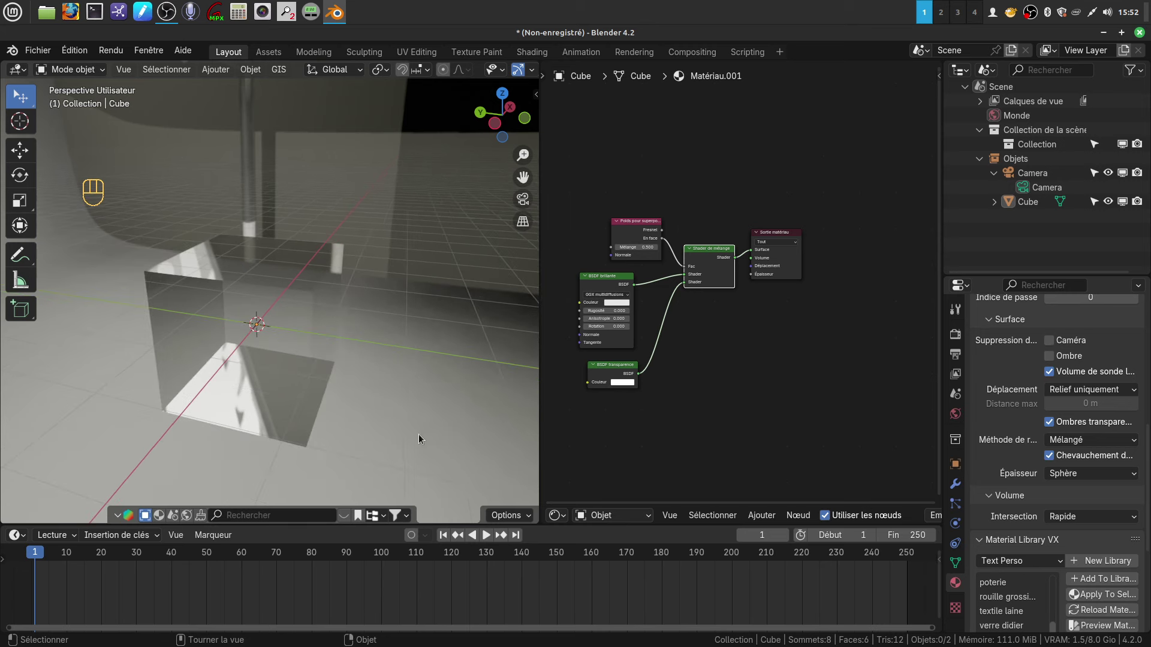
middle_click_drag(418, 434, 455, 377, "shift")
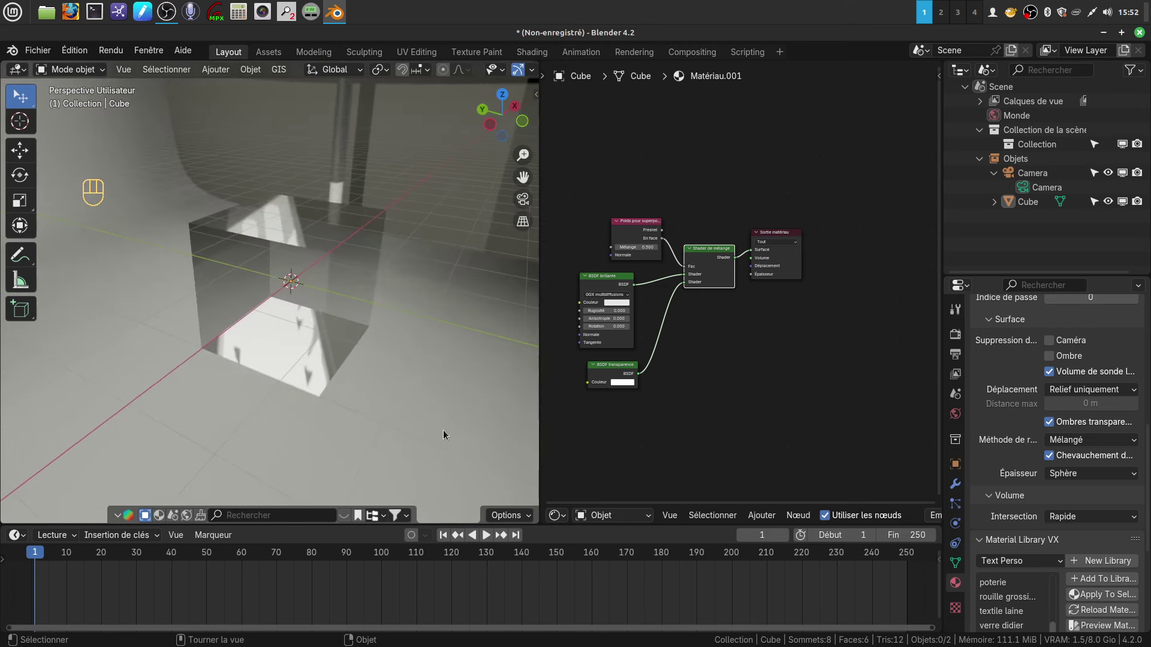
scroll(444, 434, "up", 2)
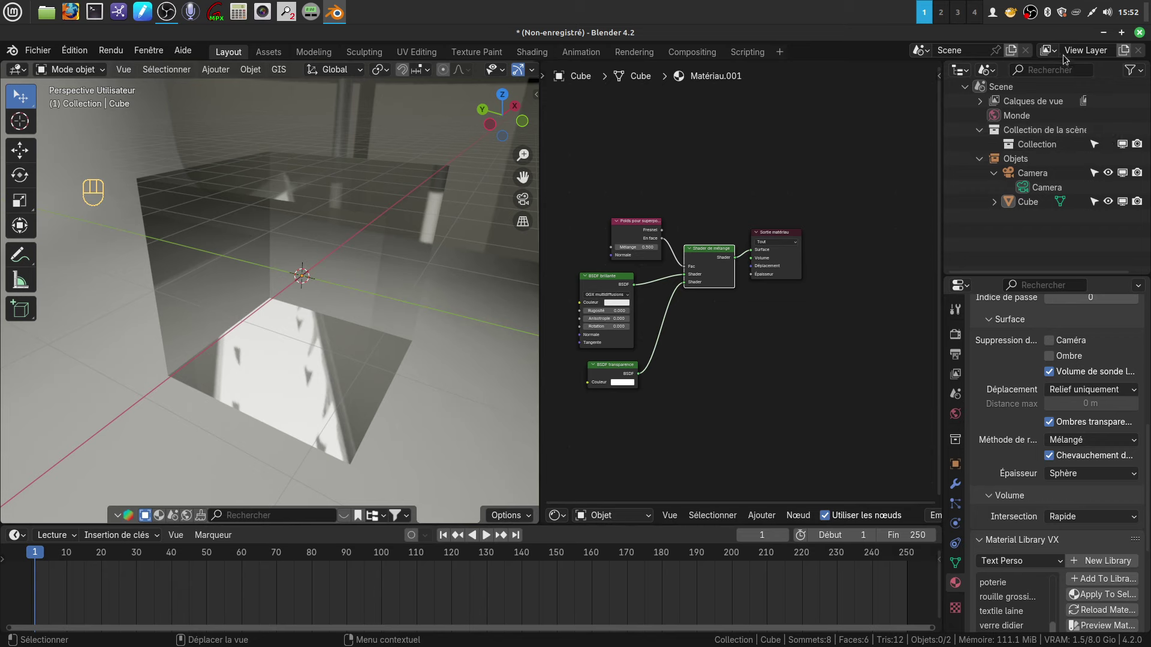
- Switch to the BLENDER EN FRANÇAIS YouTube channel in Chrome, expand the subscriptions list and look through the subscribed channels
left_click(1101, 33)
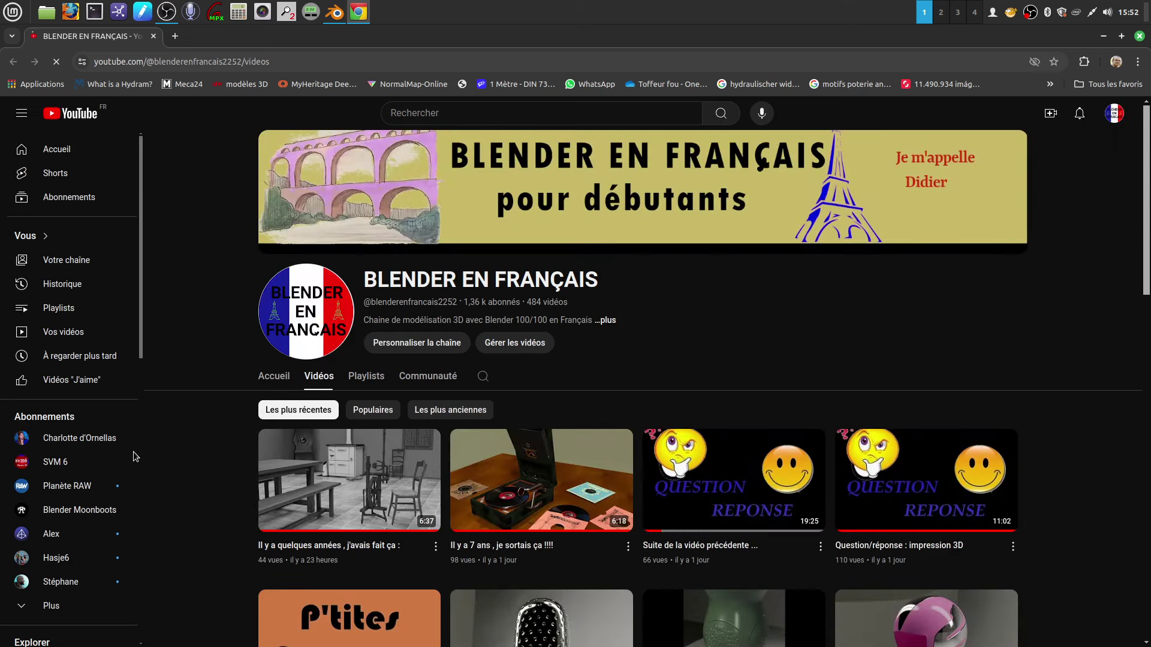
scroll(120, 456, "down", 2)
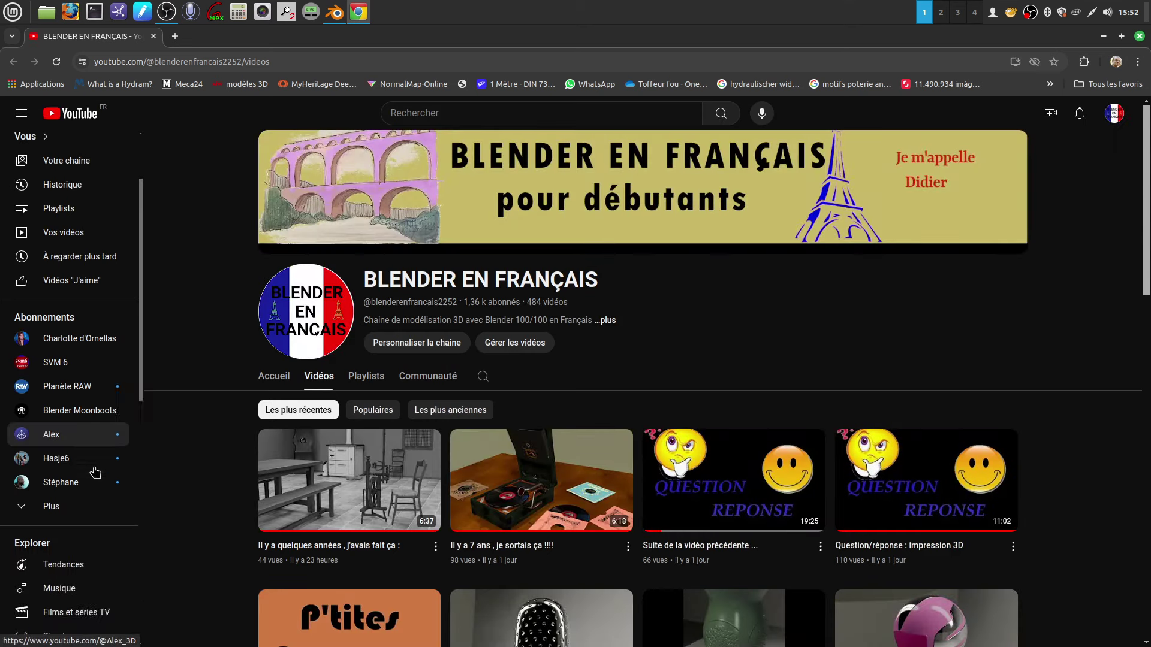
scroll(95, 468, "down", 2)
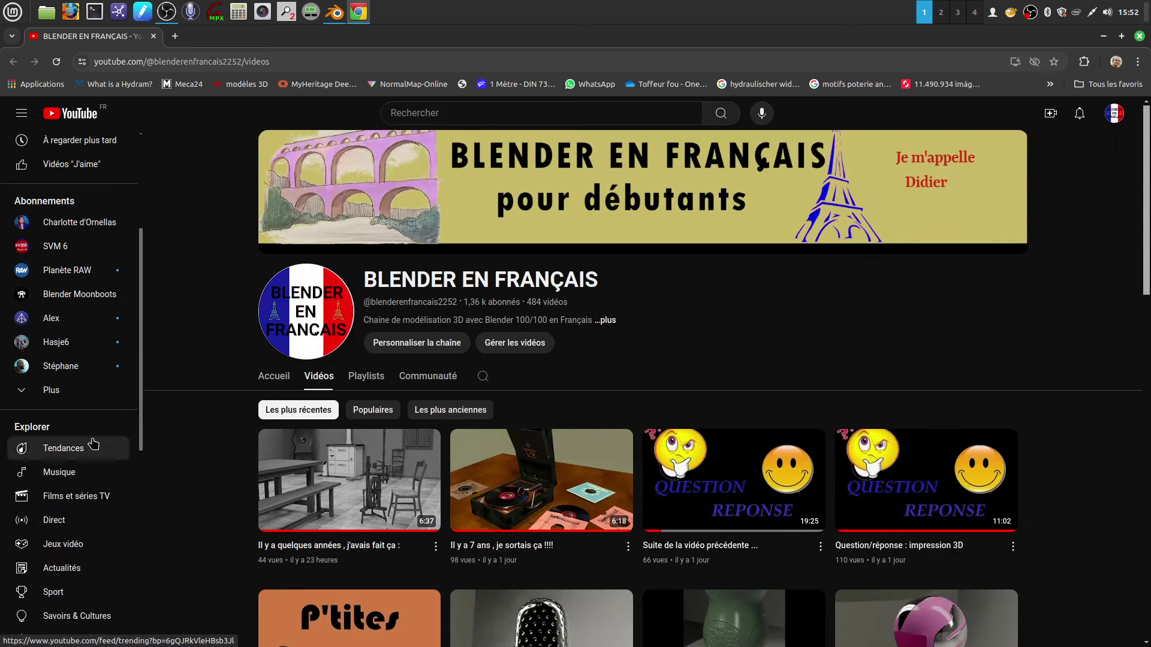
left_click(42, 392)
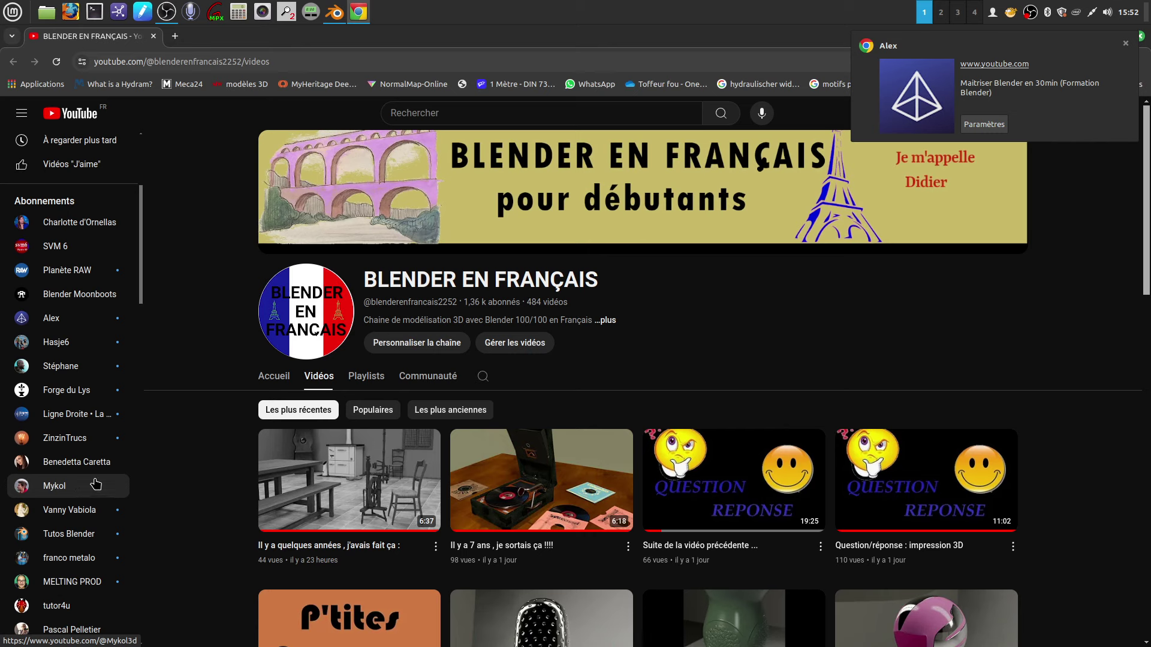
scroll(86, 486, "down", 2)
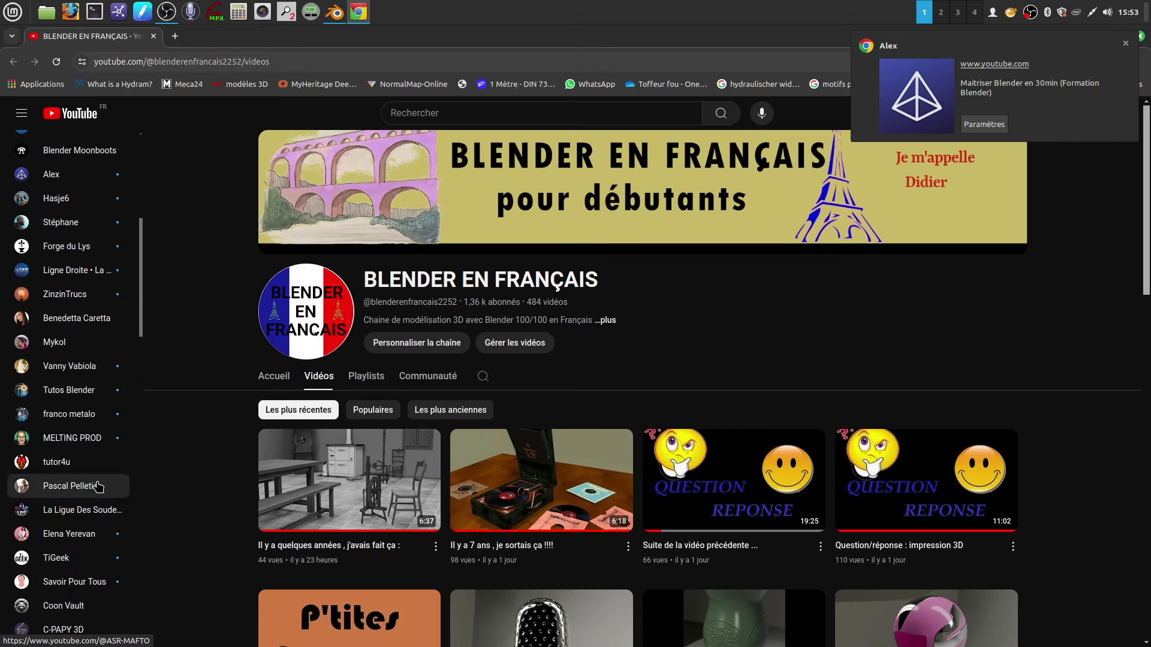
scroll(103, 508, "down", 2)
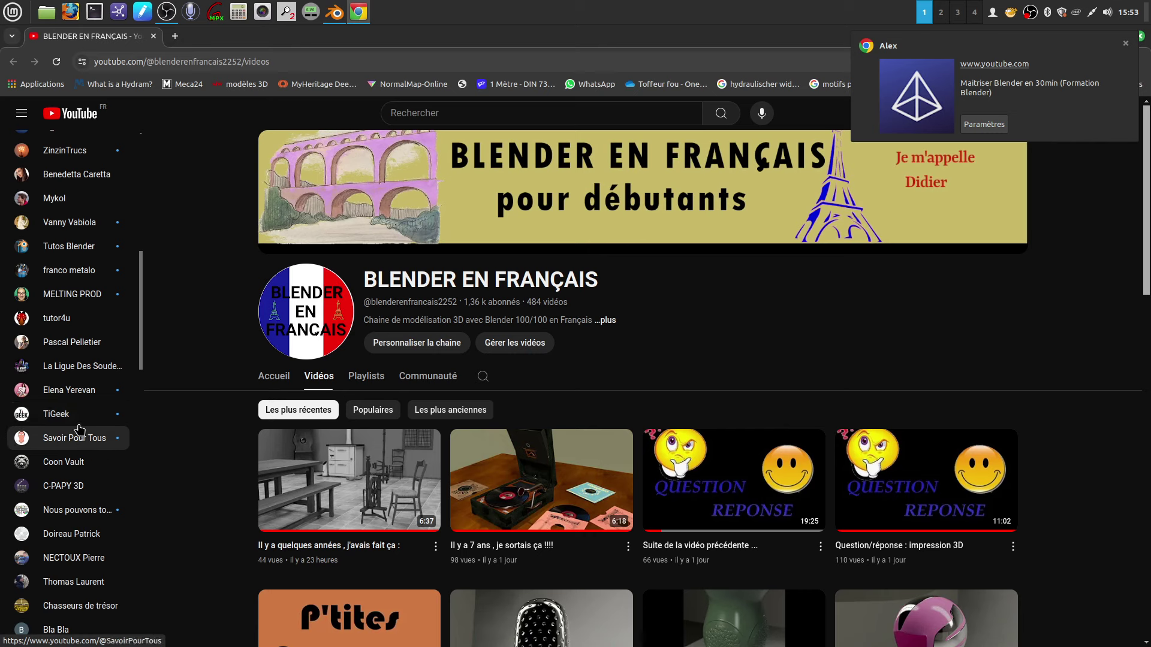
scroll(96, 342, "up", 10)
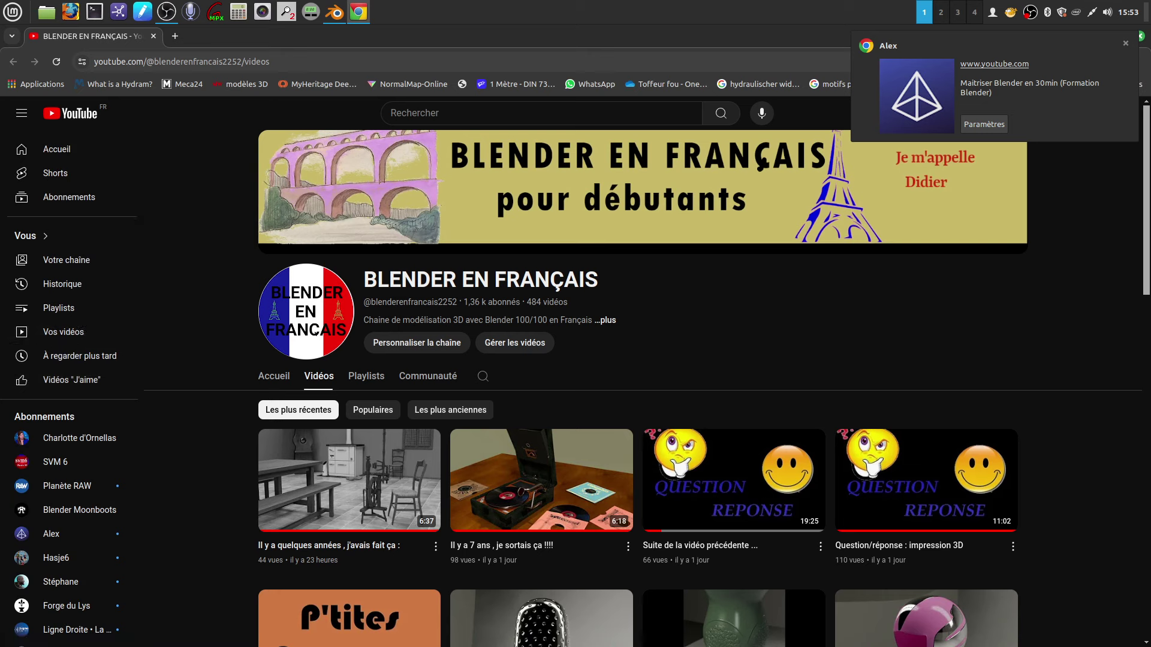
- Dismiss the YouTube notifications, close the browser and return to the Blender scene
left_click(1125, 43)
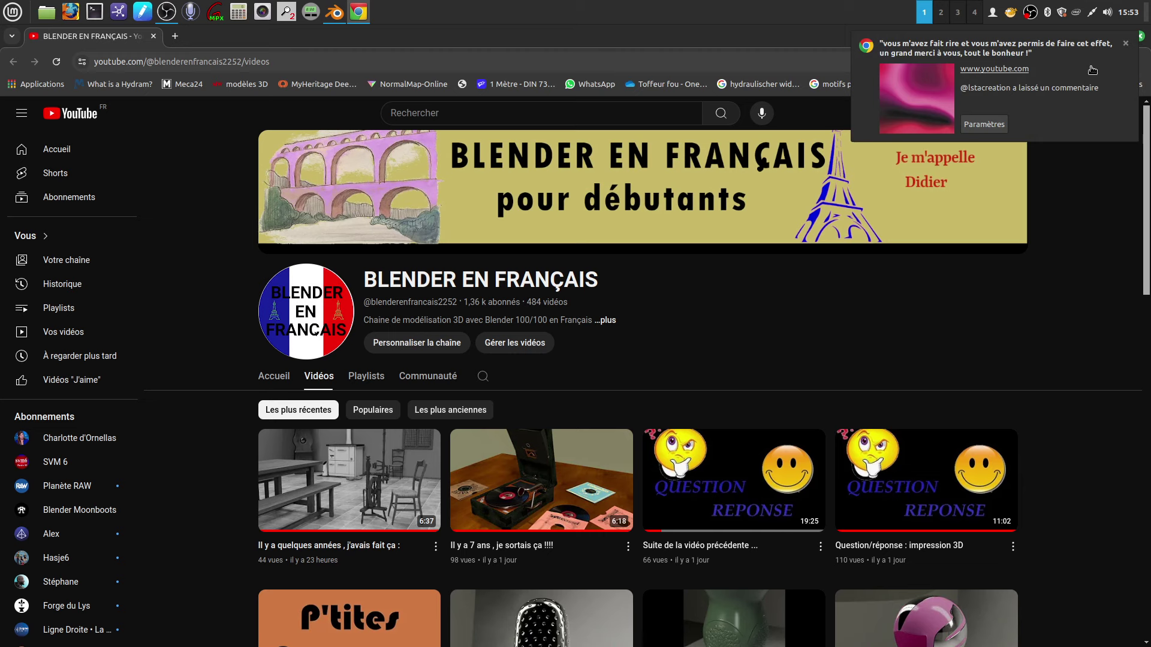
scroll(652, 337, "down", 2)
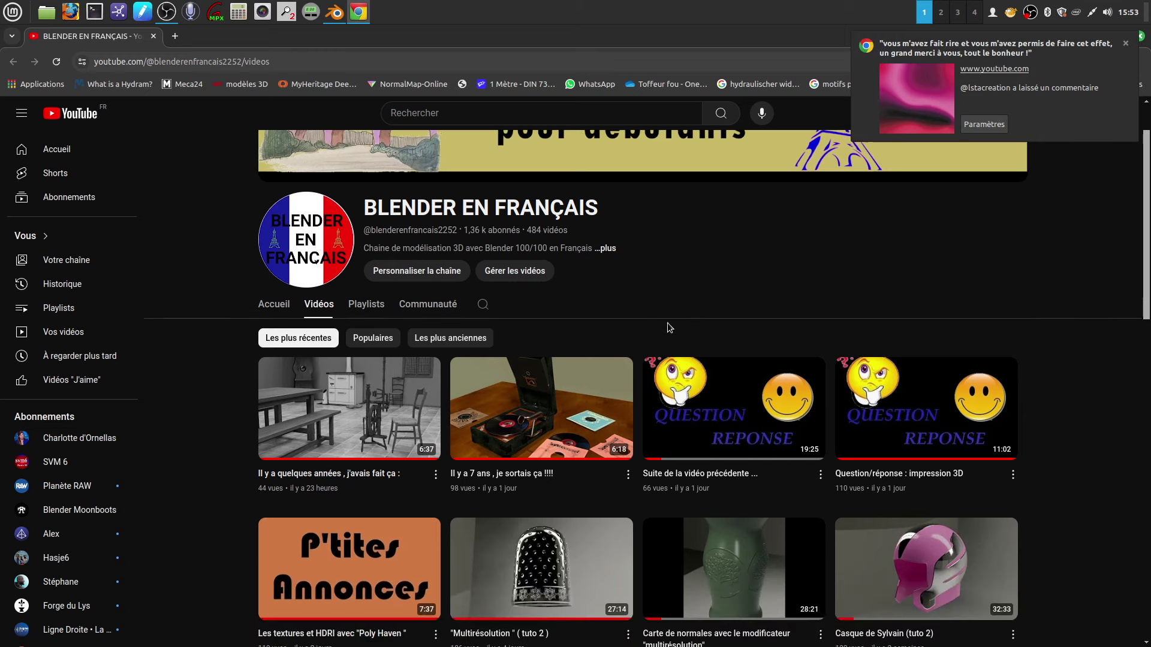
left_click(1127, 44)
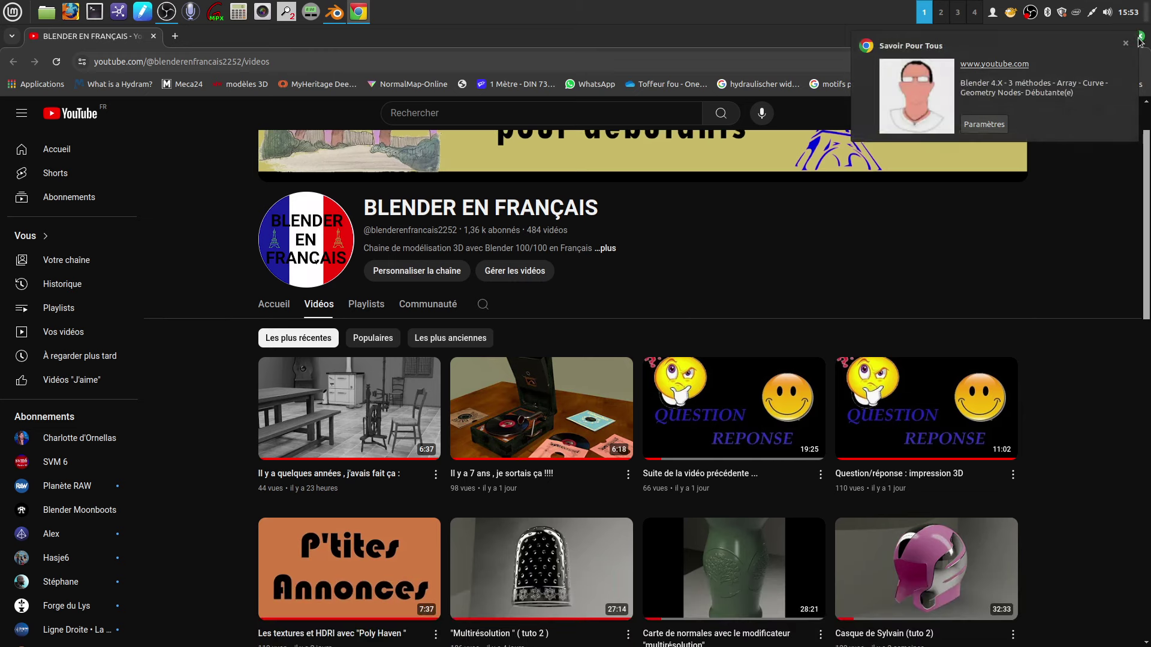
left_click(1024, 86)
key("alt+F4")
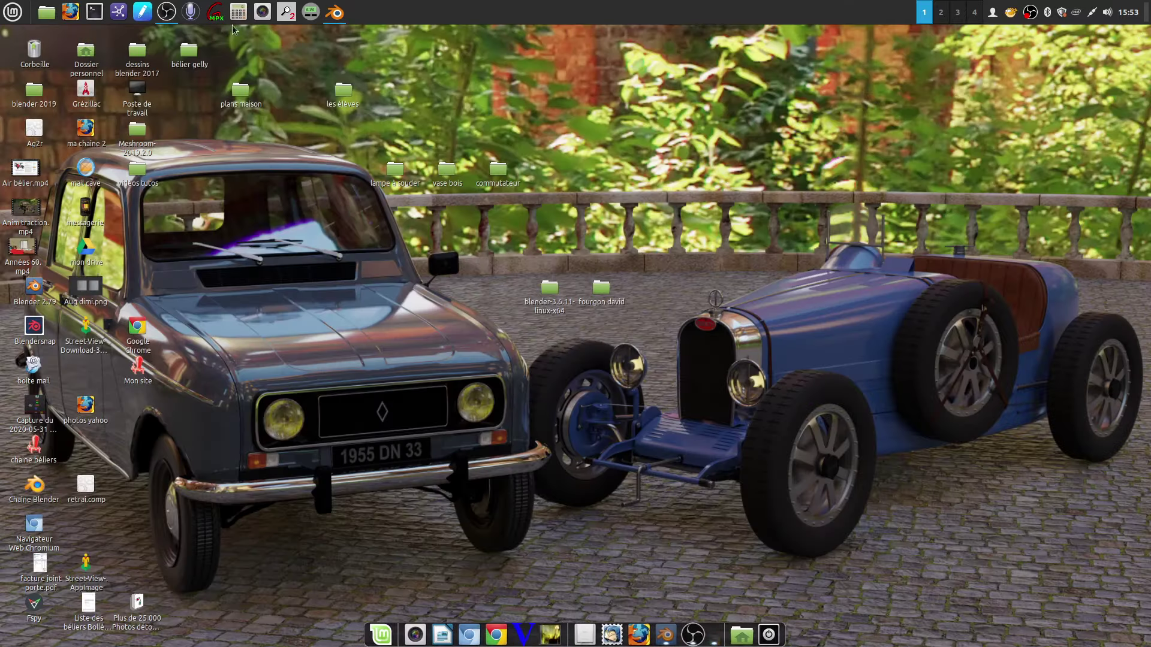
left_click(335, 12)
- Enlarge the 3D viewport against the node editor and examine the transparent cube from a corner-on view
middle_click_drag(484, 319, 541, 433)
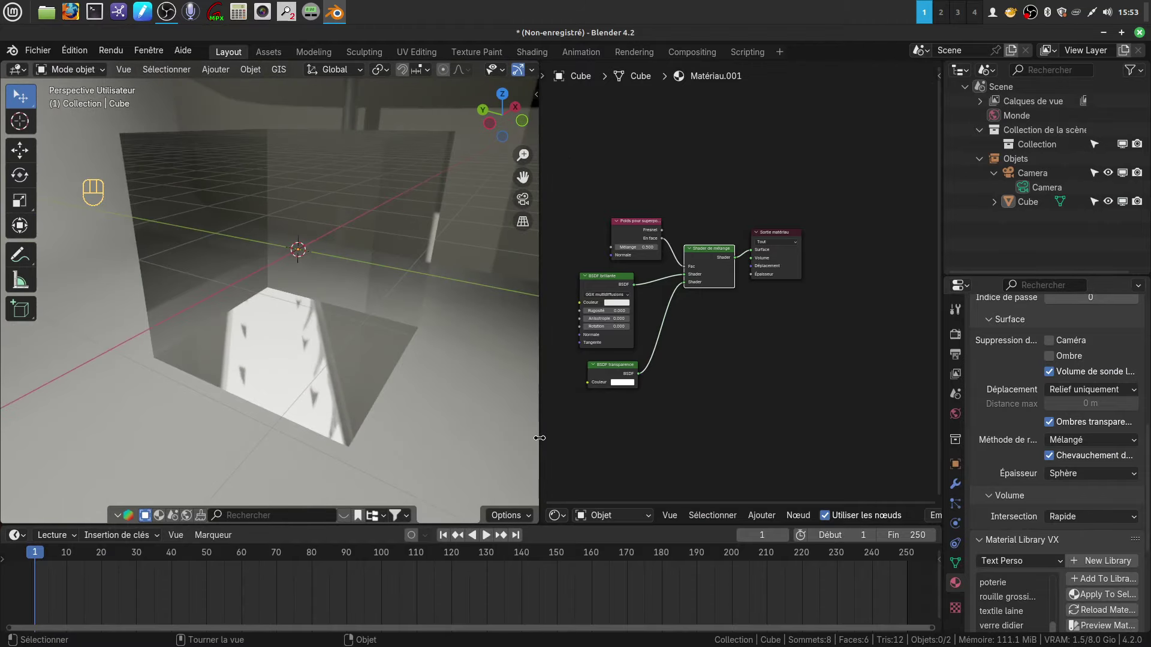
left_click_drag(539, 439, 420, 438)
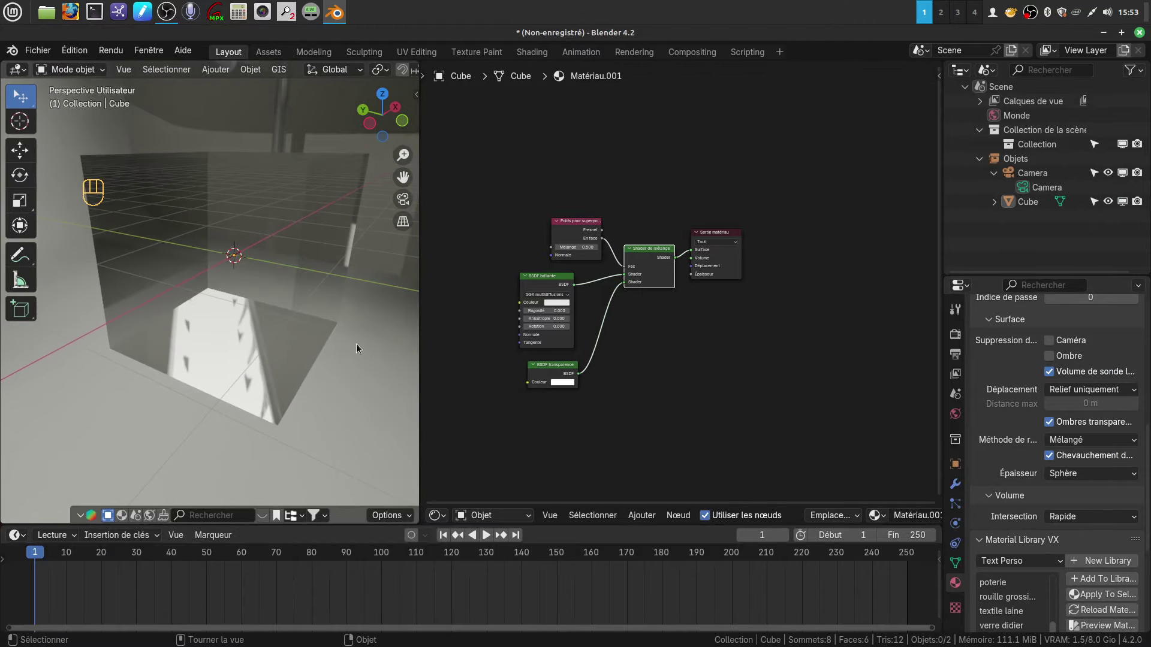
middle_click_drag(295, 275, 350, 312)
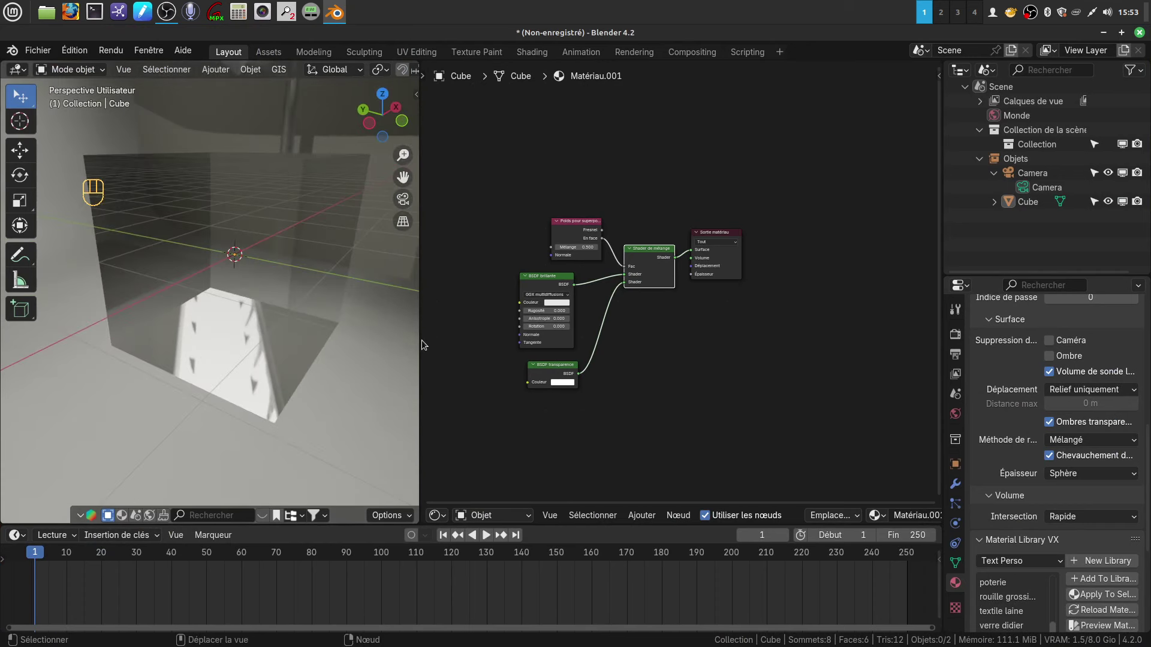
left_click_drag(420, 340, 549, 329)
middle_click_drag(440, 316, 420, 322)
middle_click_drag(419, 282, 415, 322, "shift")
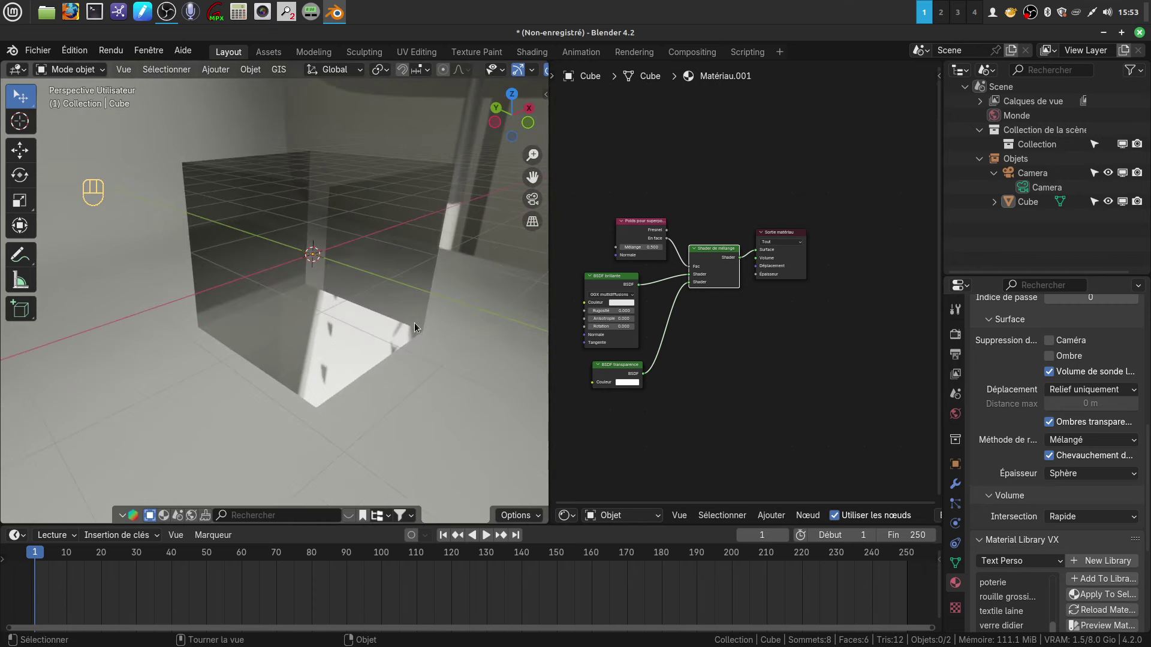
- Examine the reflections on the transparent cube's inner and bottom faces from several viewing angles
middle_click_drag(437, 362, 423, 212)
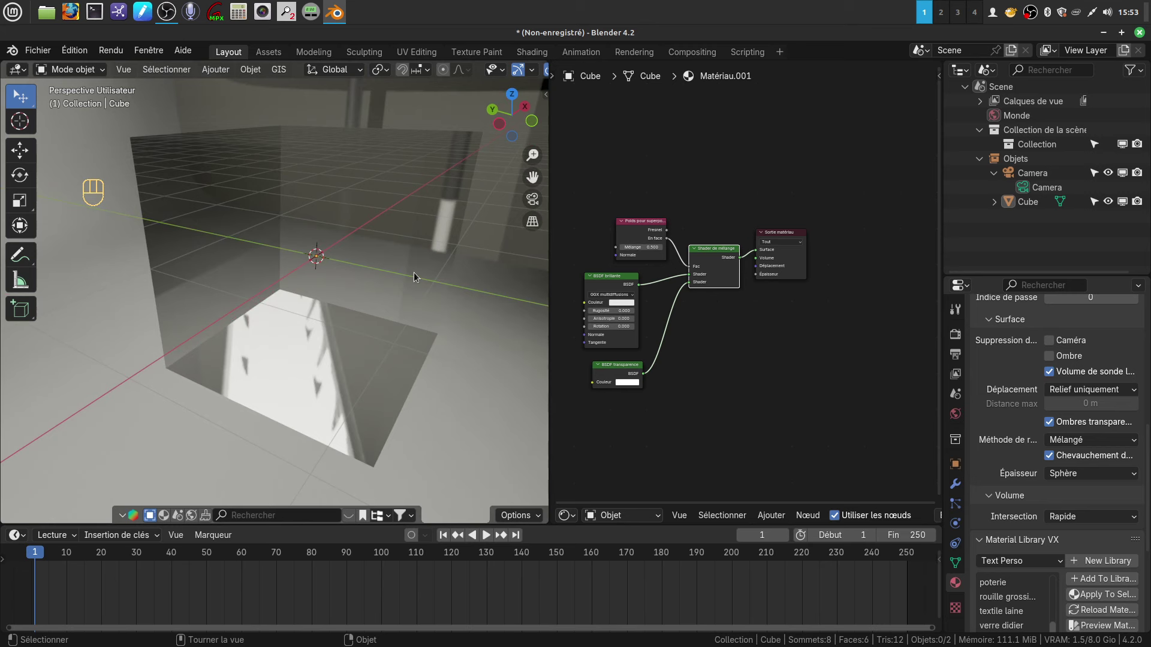
middle_click_drag(390, 362, 412, 327)
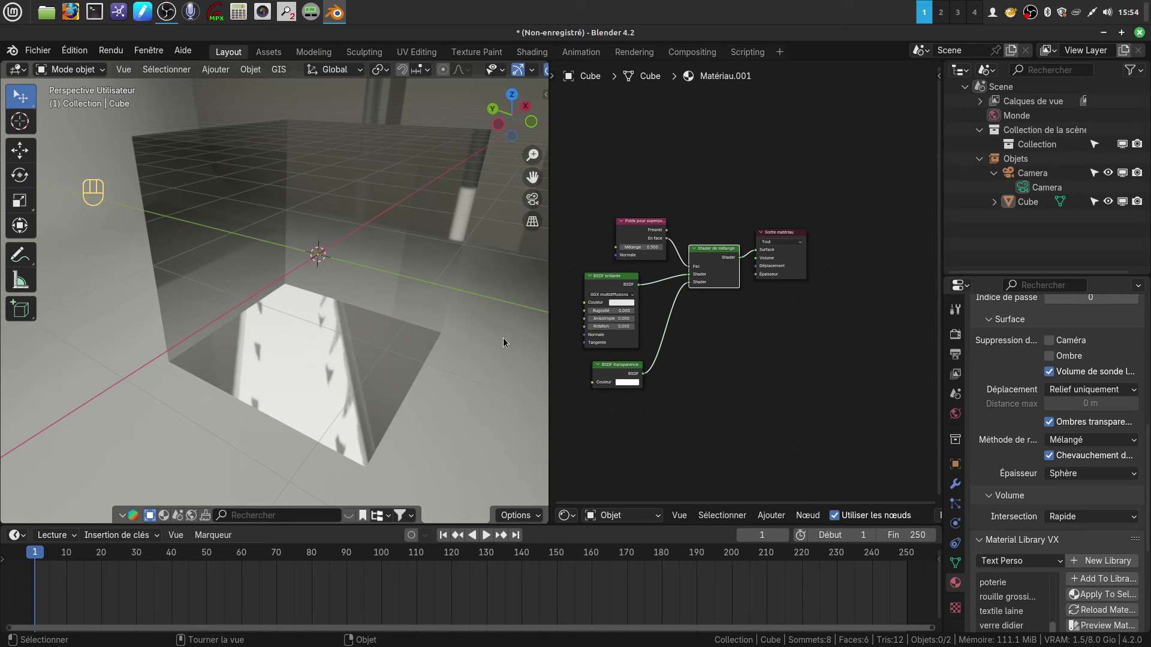
middle_click_drag(490, 333, 467, 329)
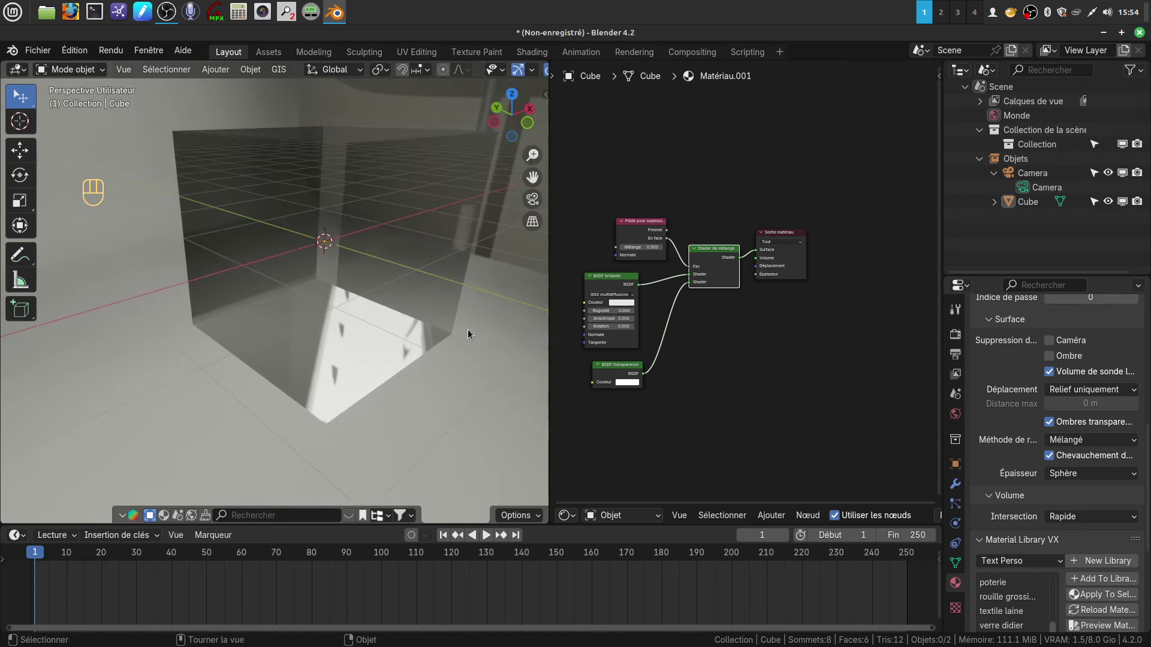
scroll(683, 413, "down", 1)
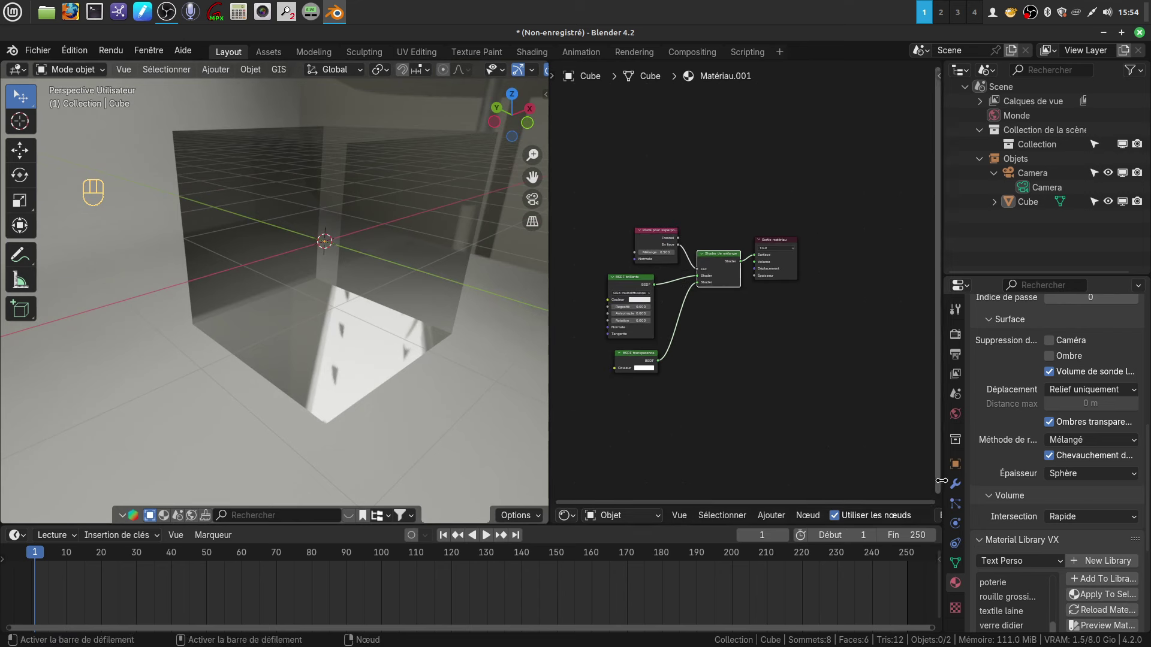
- Enable ray tracing (Lancer de rayons) in the scene's render settings and expand its options
left_click(957, 337)
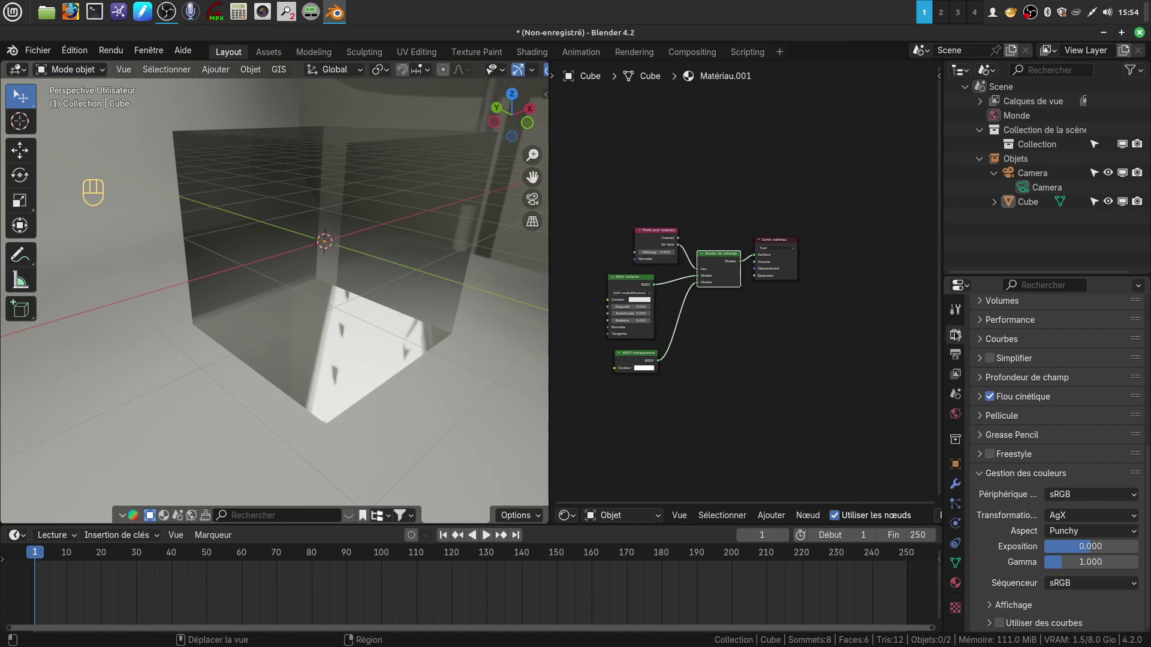
scroll(1019, 450, "up", 6)
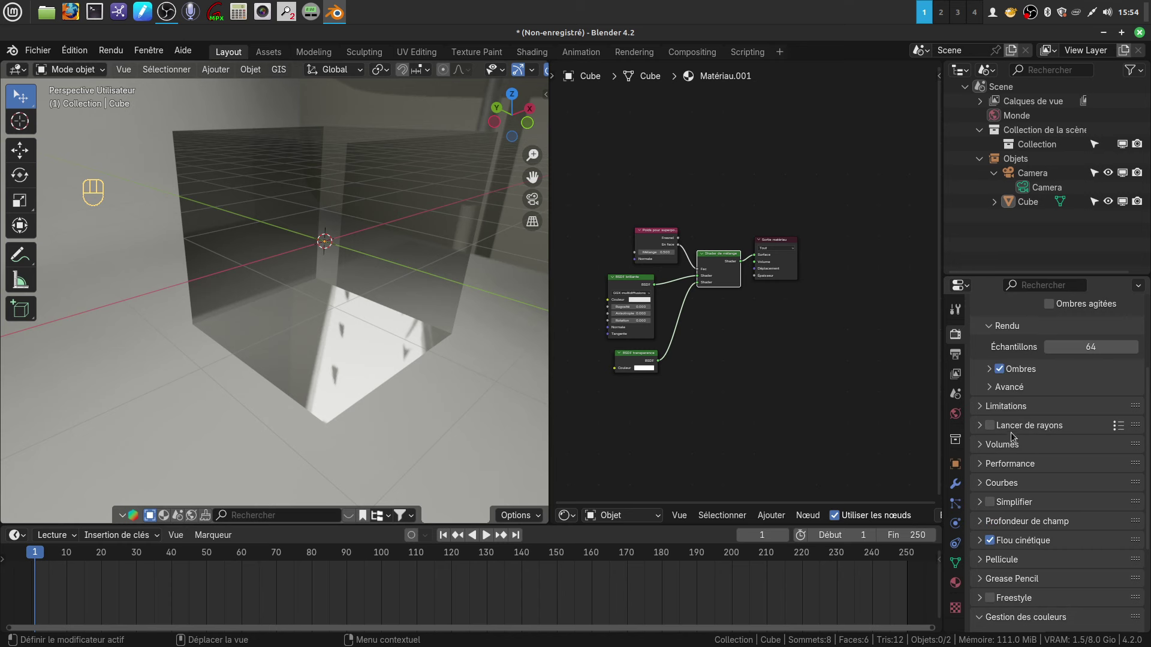
left_click(982, 426)
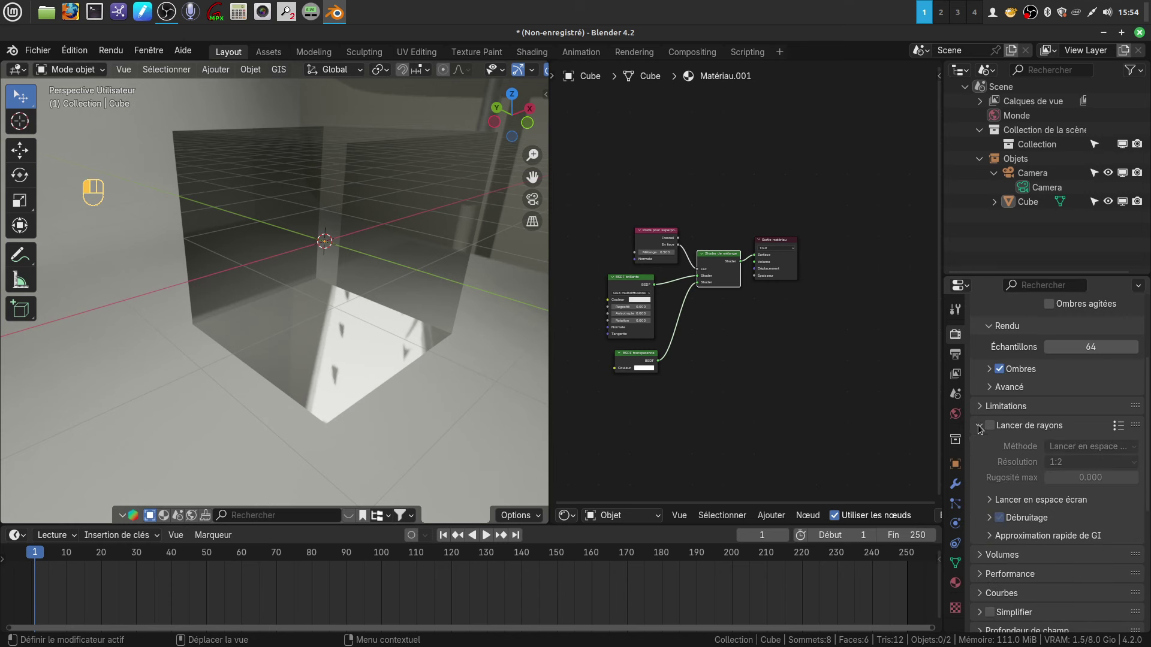
left_click(989, 426)
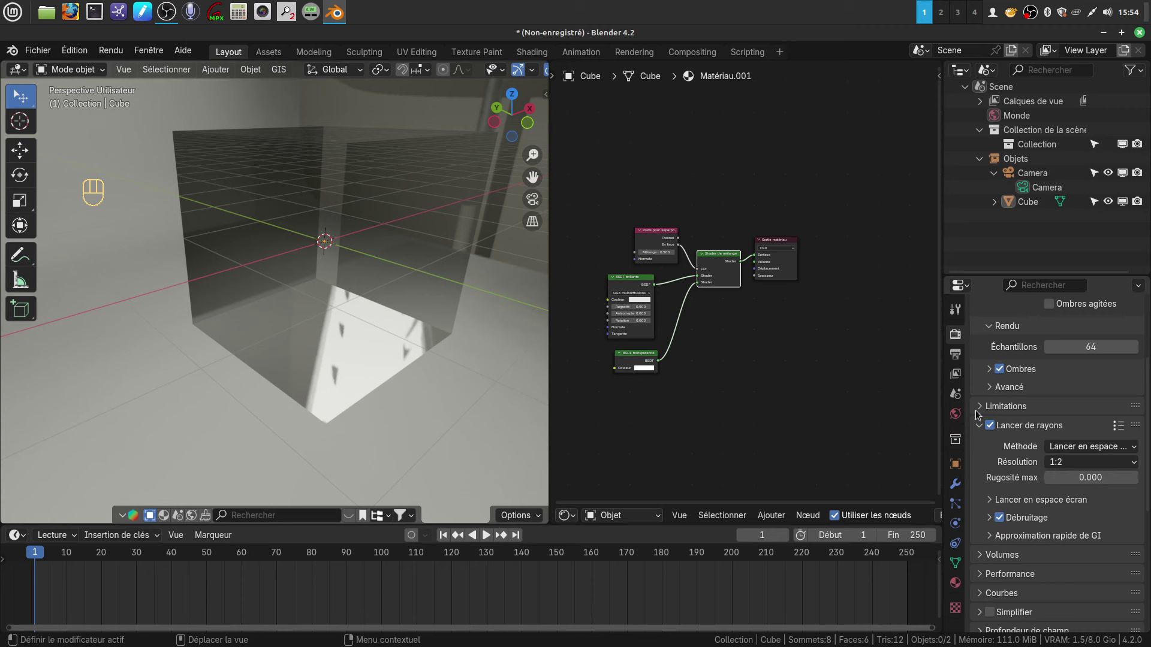
- Open the scene's output settings with the format and frame range options
left_click(956, 355)
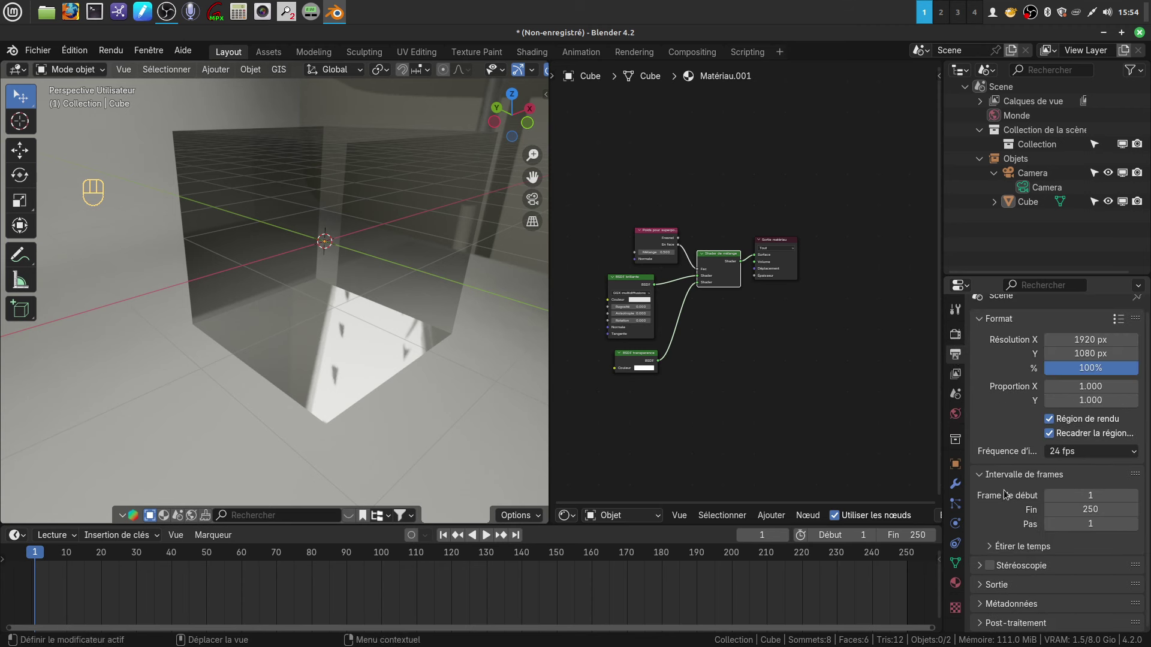